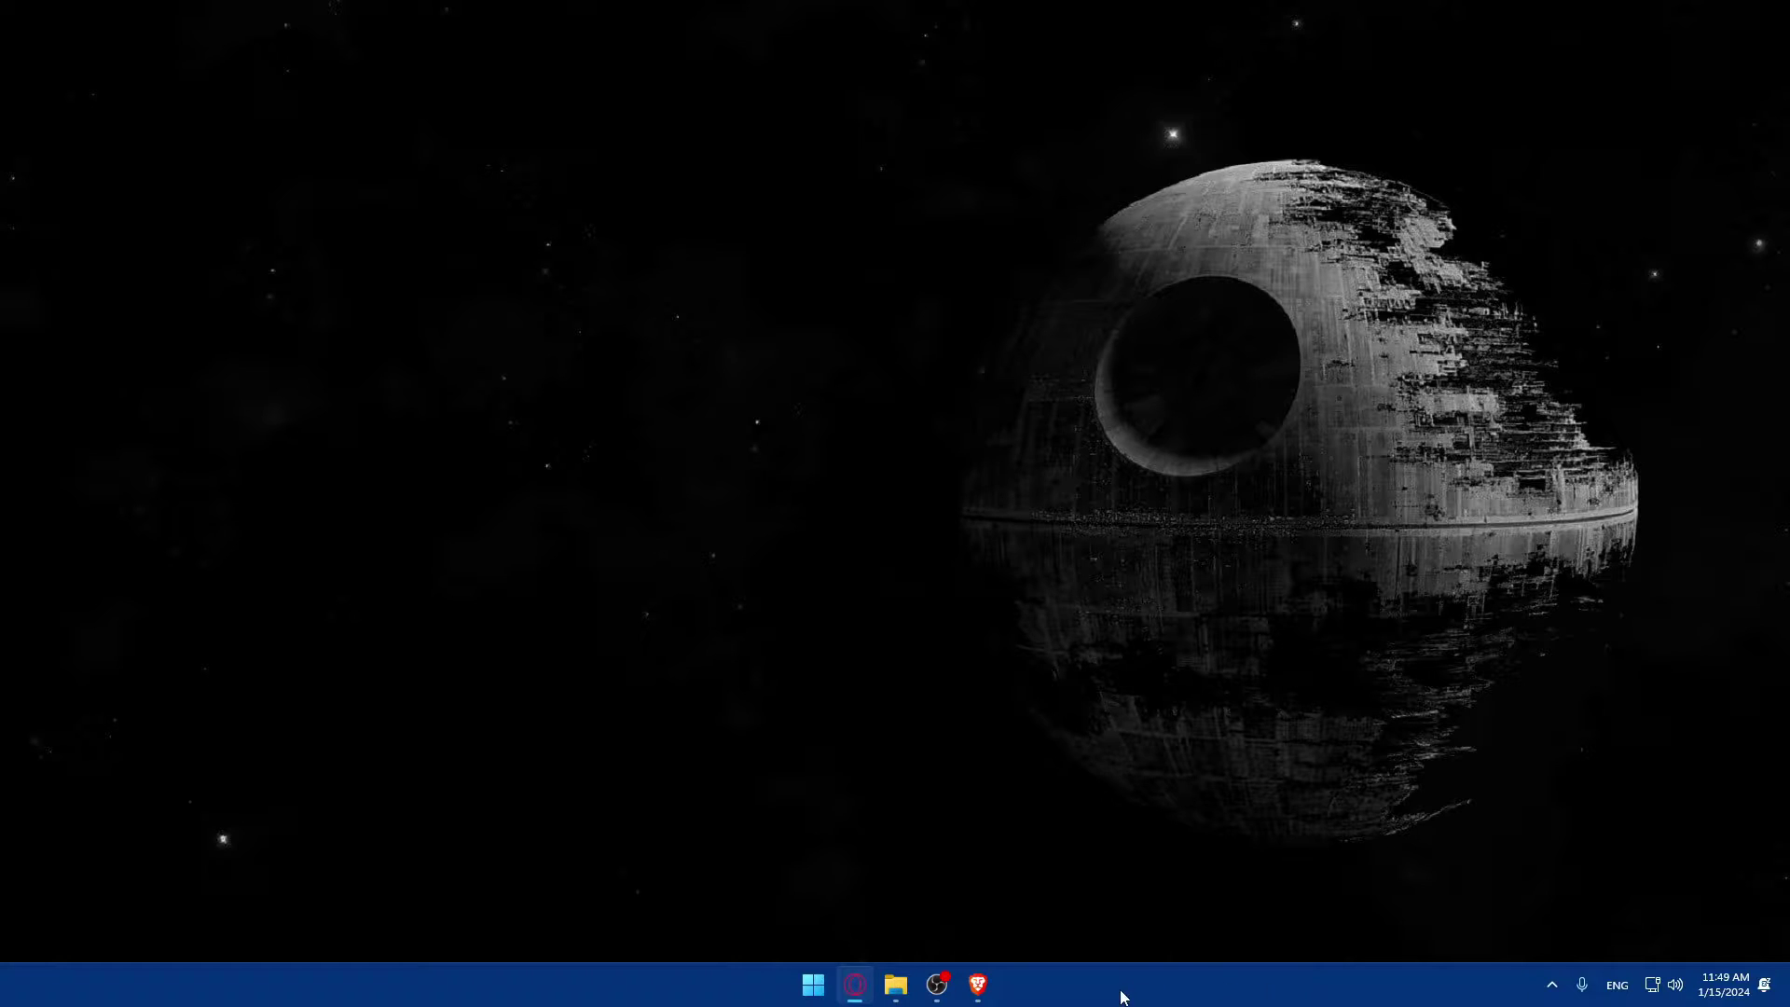
# Launch Brave and run a Google search for 'zotero'
pyautogui.click(978, 984)
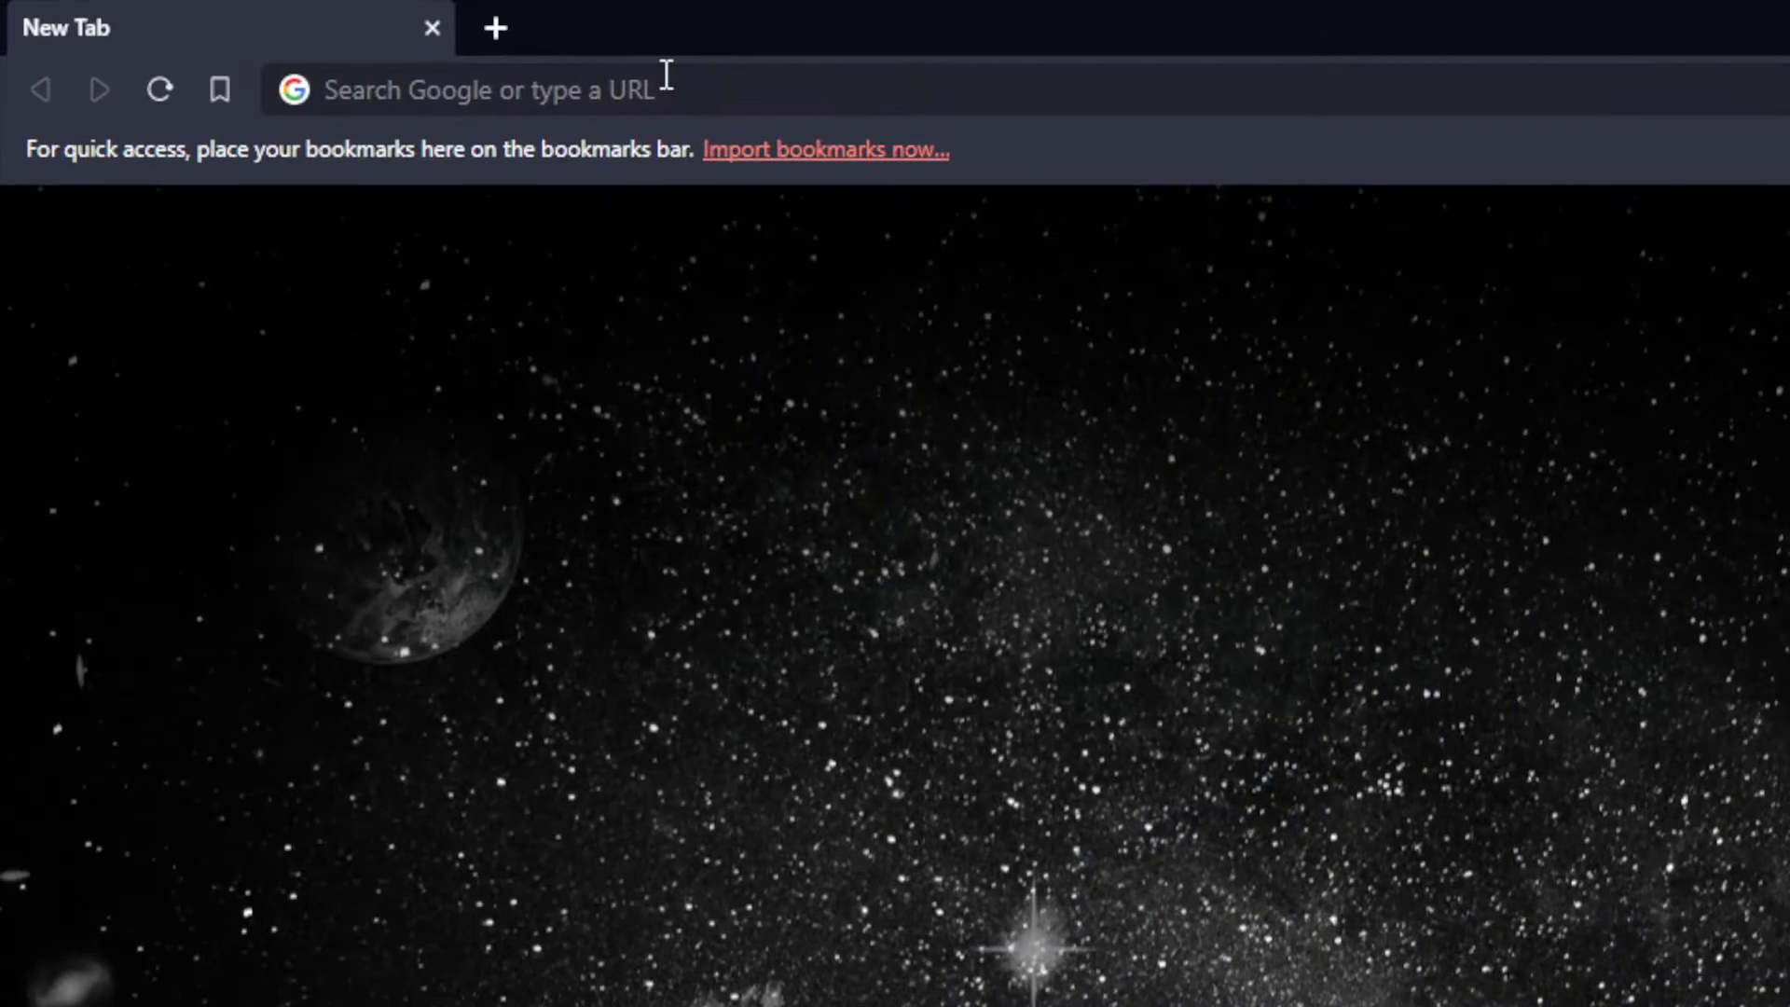
pyautogui.click(333, 37)
pyautogui.write('zoter')
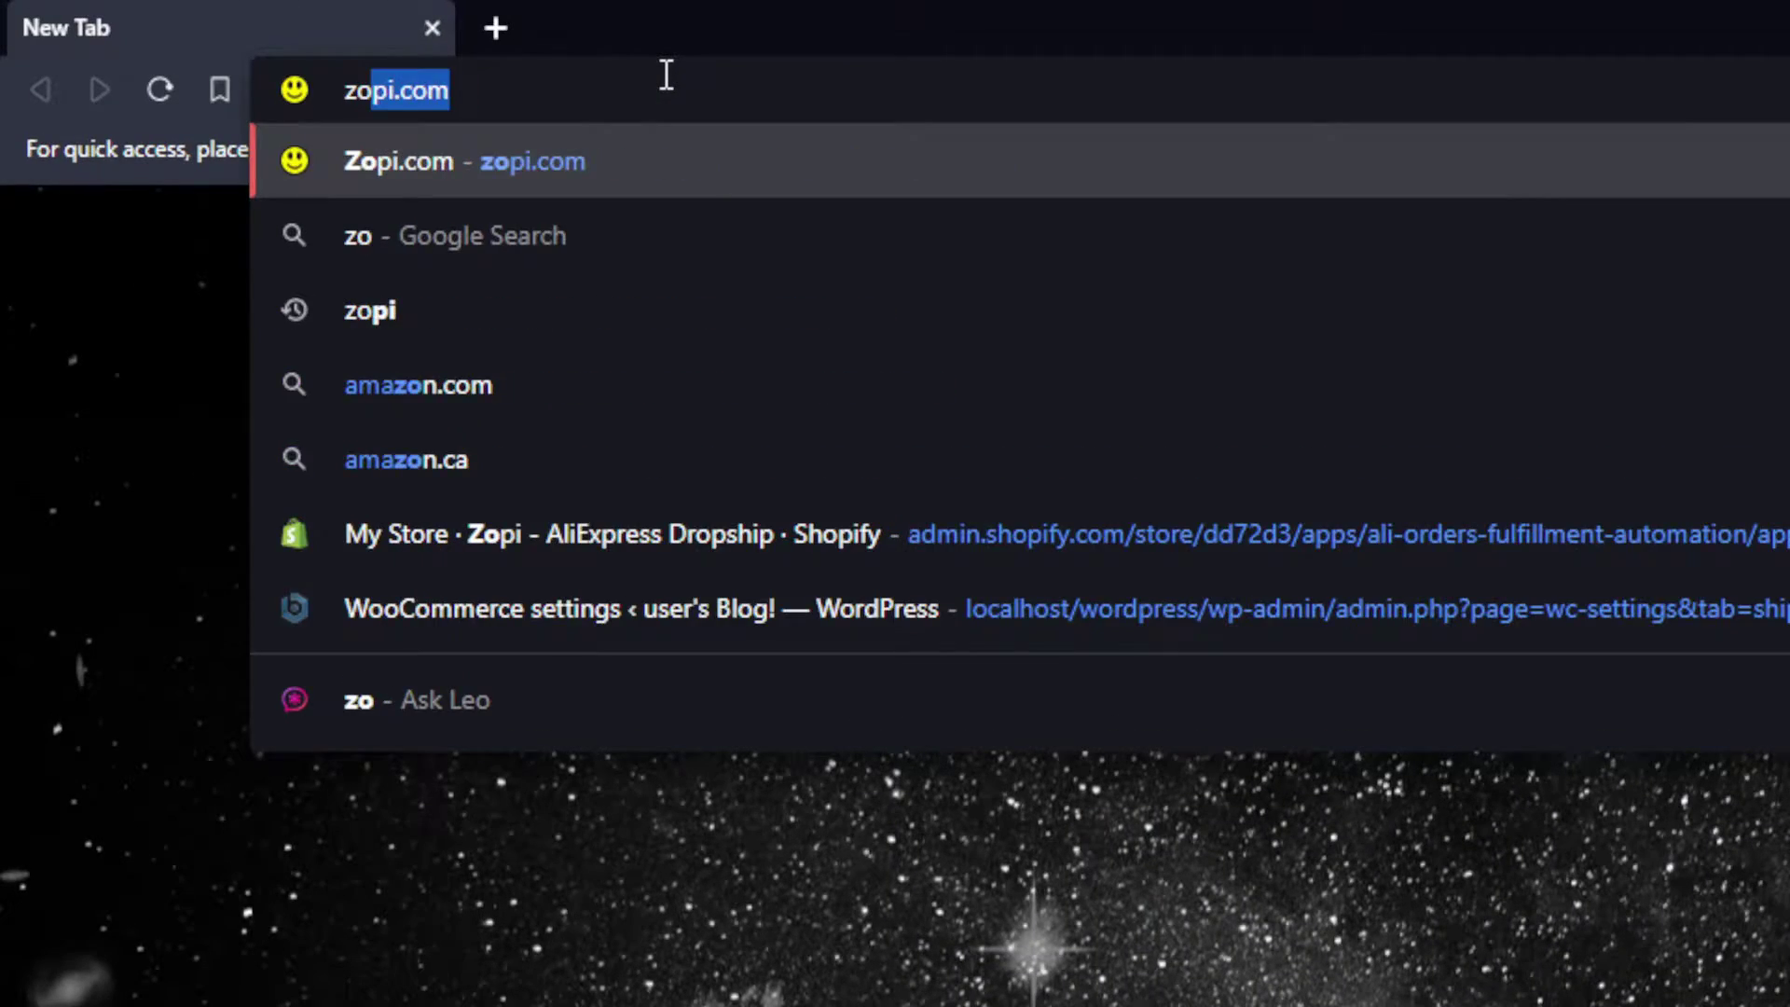
pyautogui.write('o')
pyautogui.press('Return')
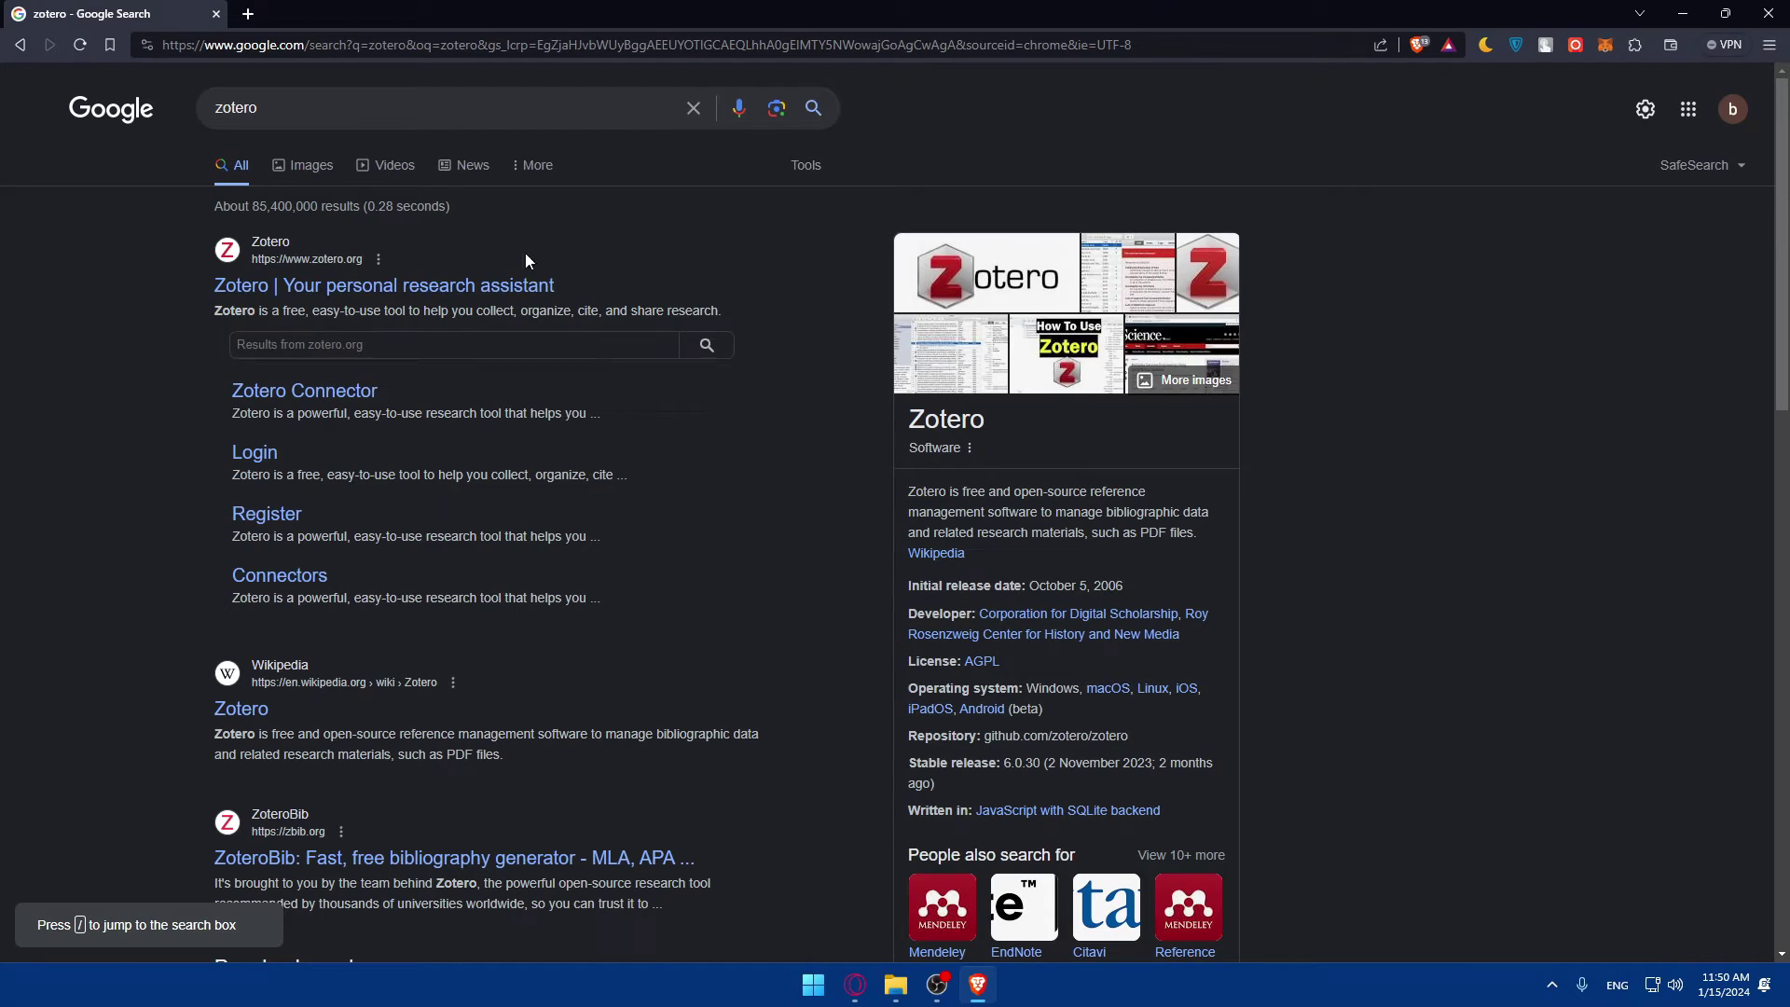
# Open zotero.org from the results and go to its Downloads page, following the Install Chrome Connector link
pyautogui.click(404, 289)
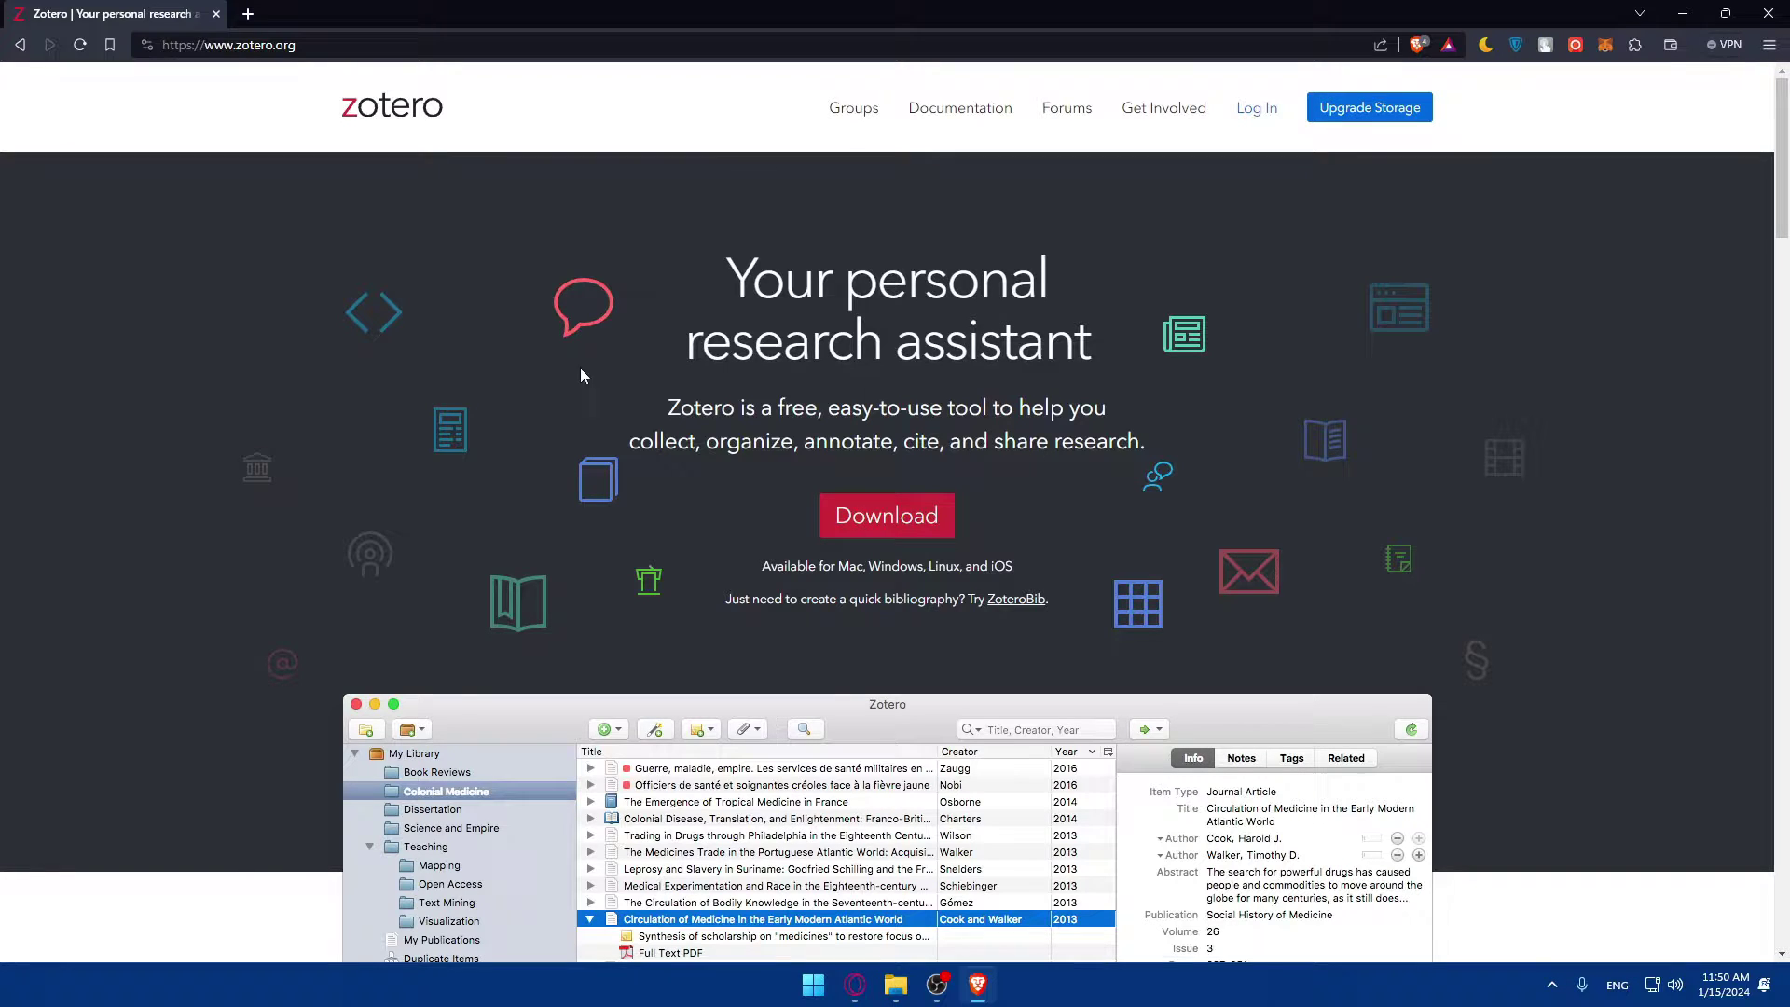
pyautogui.click(875, 516)
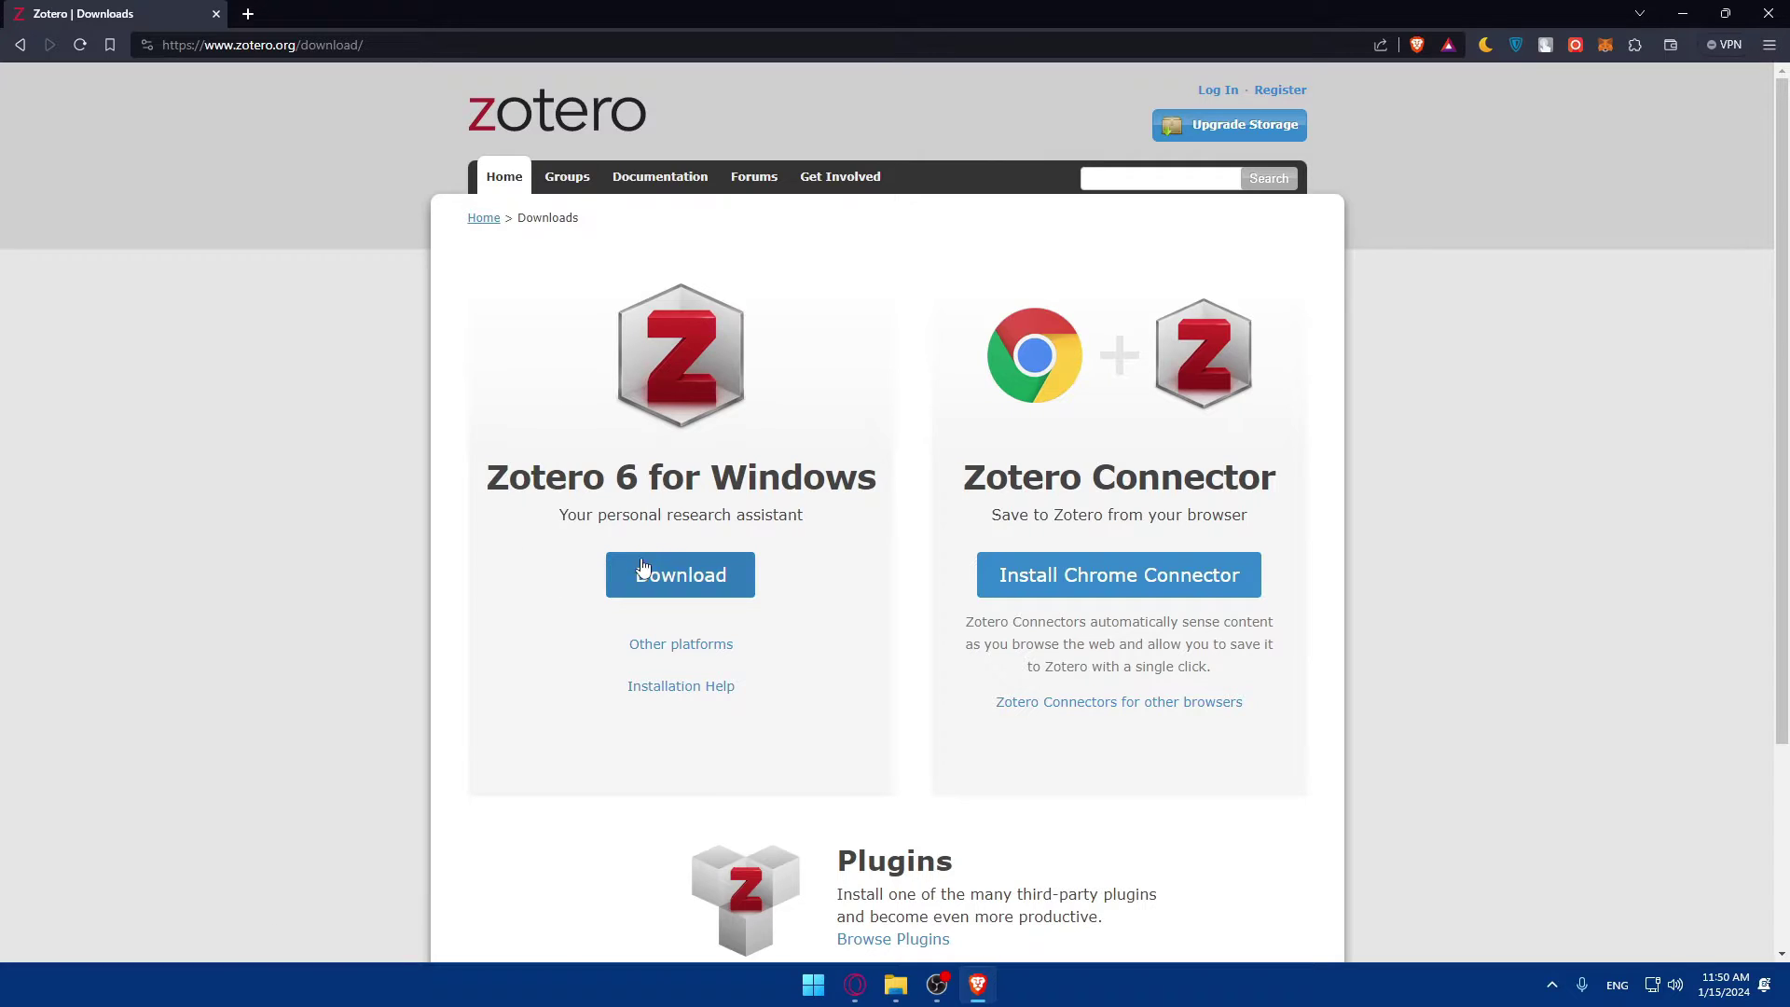
pyautogui.moveTo(480, 483); pyautogui.dragTo(641, 483)
pyautogui.click(675, 489)
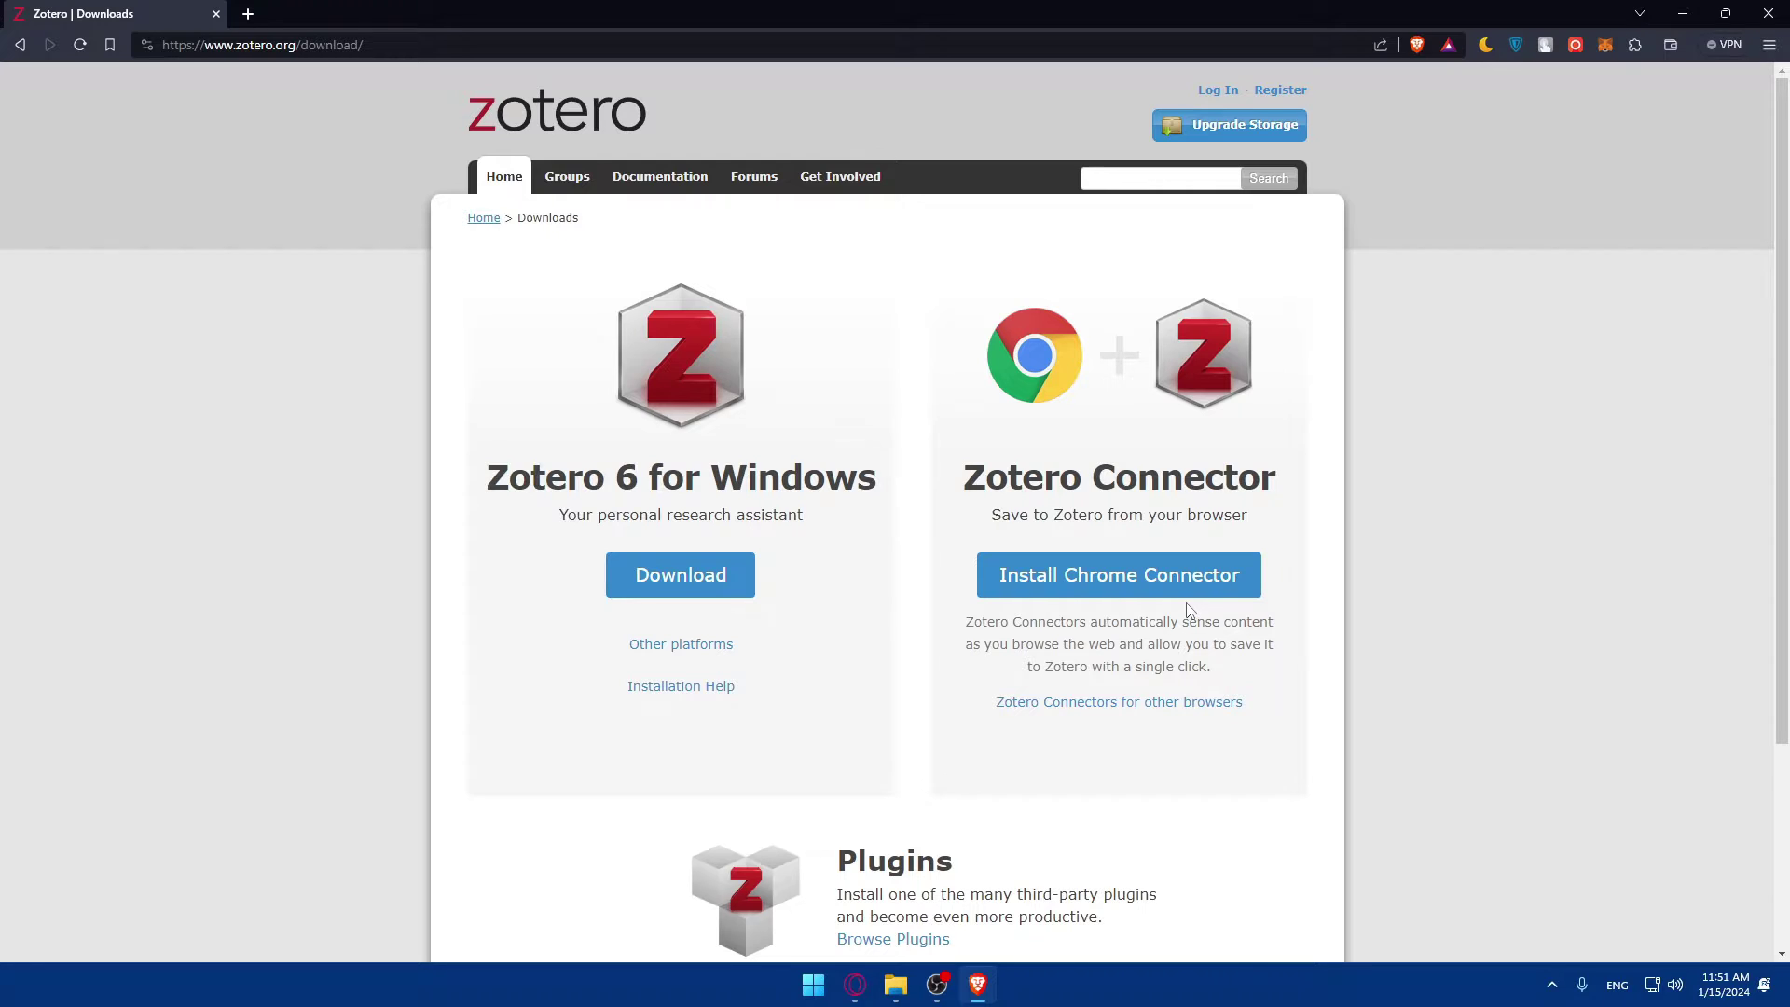
pyautogui.scroll(-3, 1189, 611)
pyautogui.scroll(2, 1188, 610)
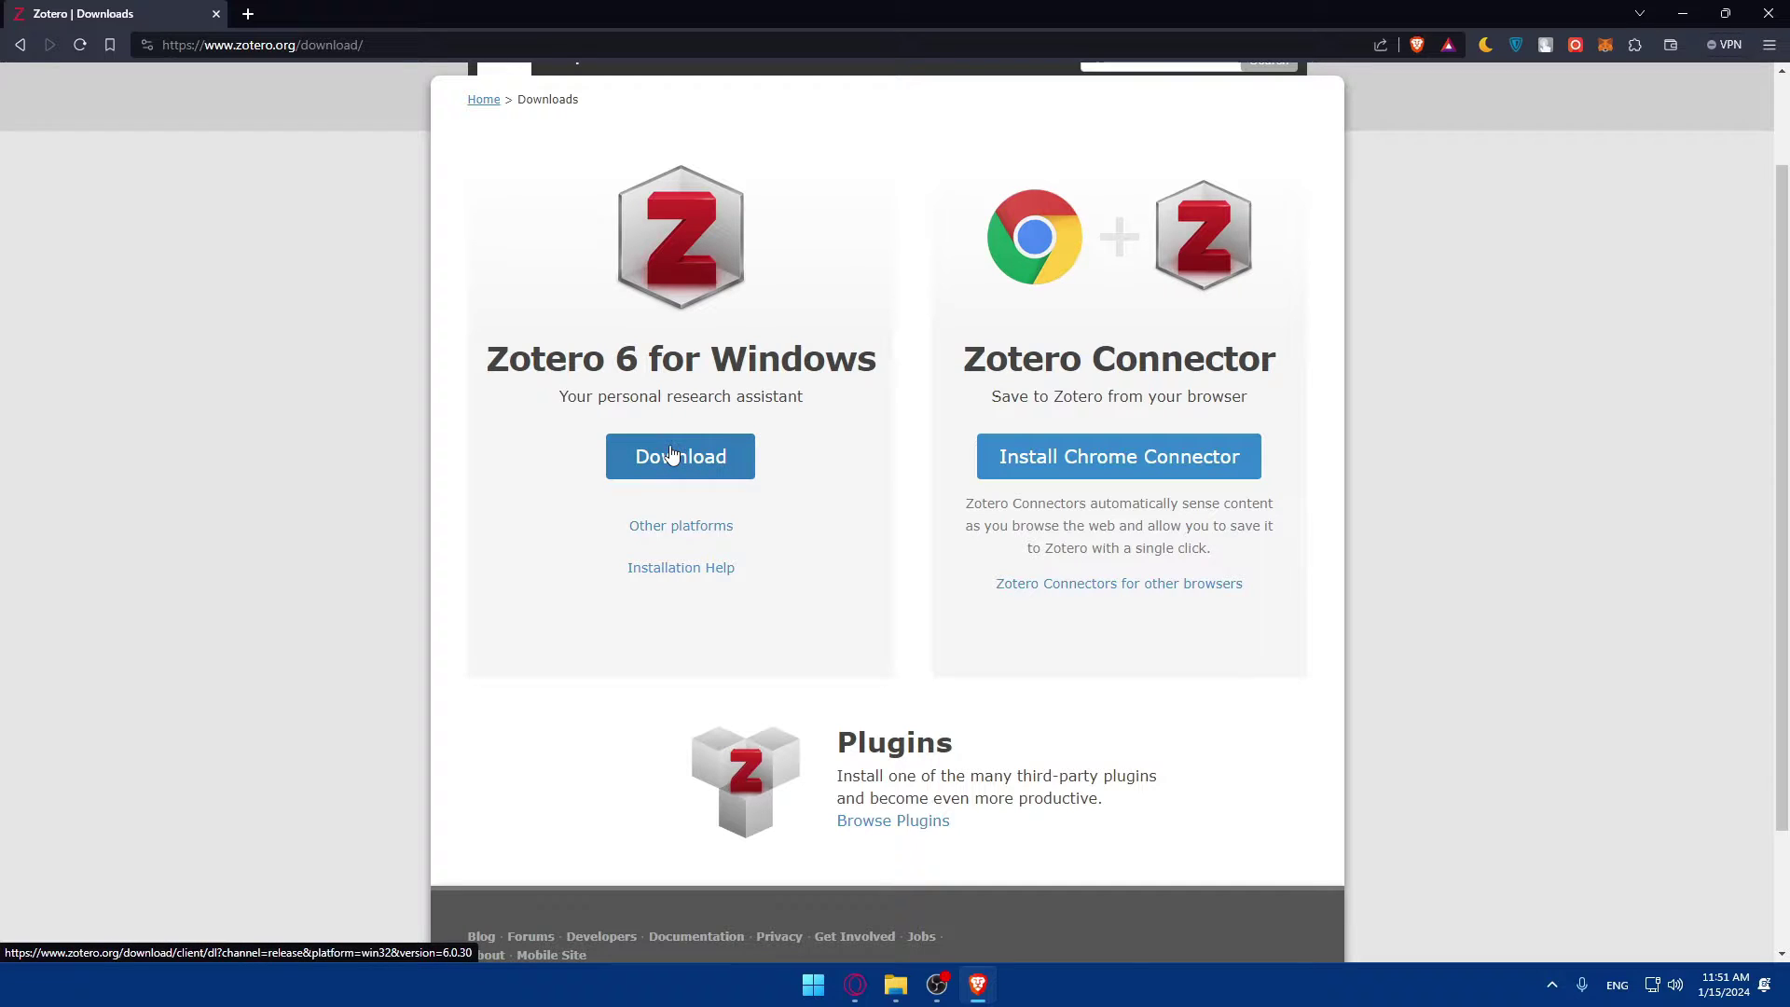
pyautogui.click(1130, 475)
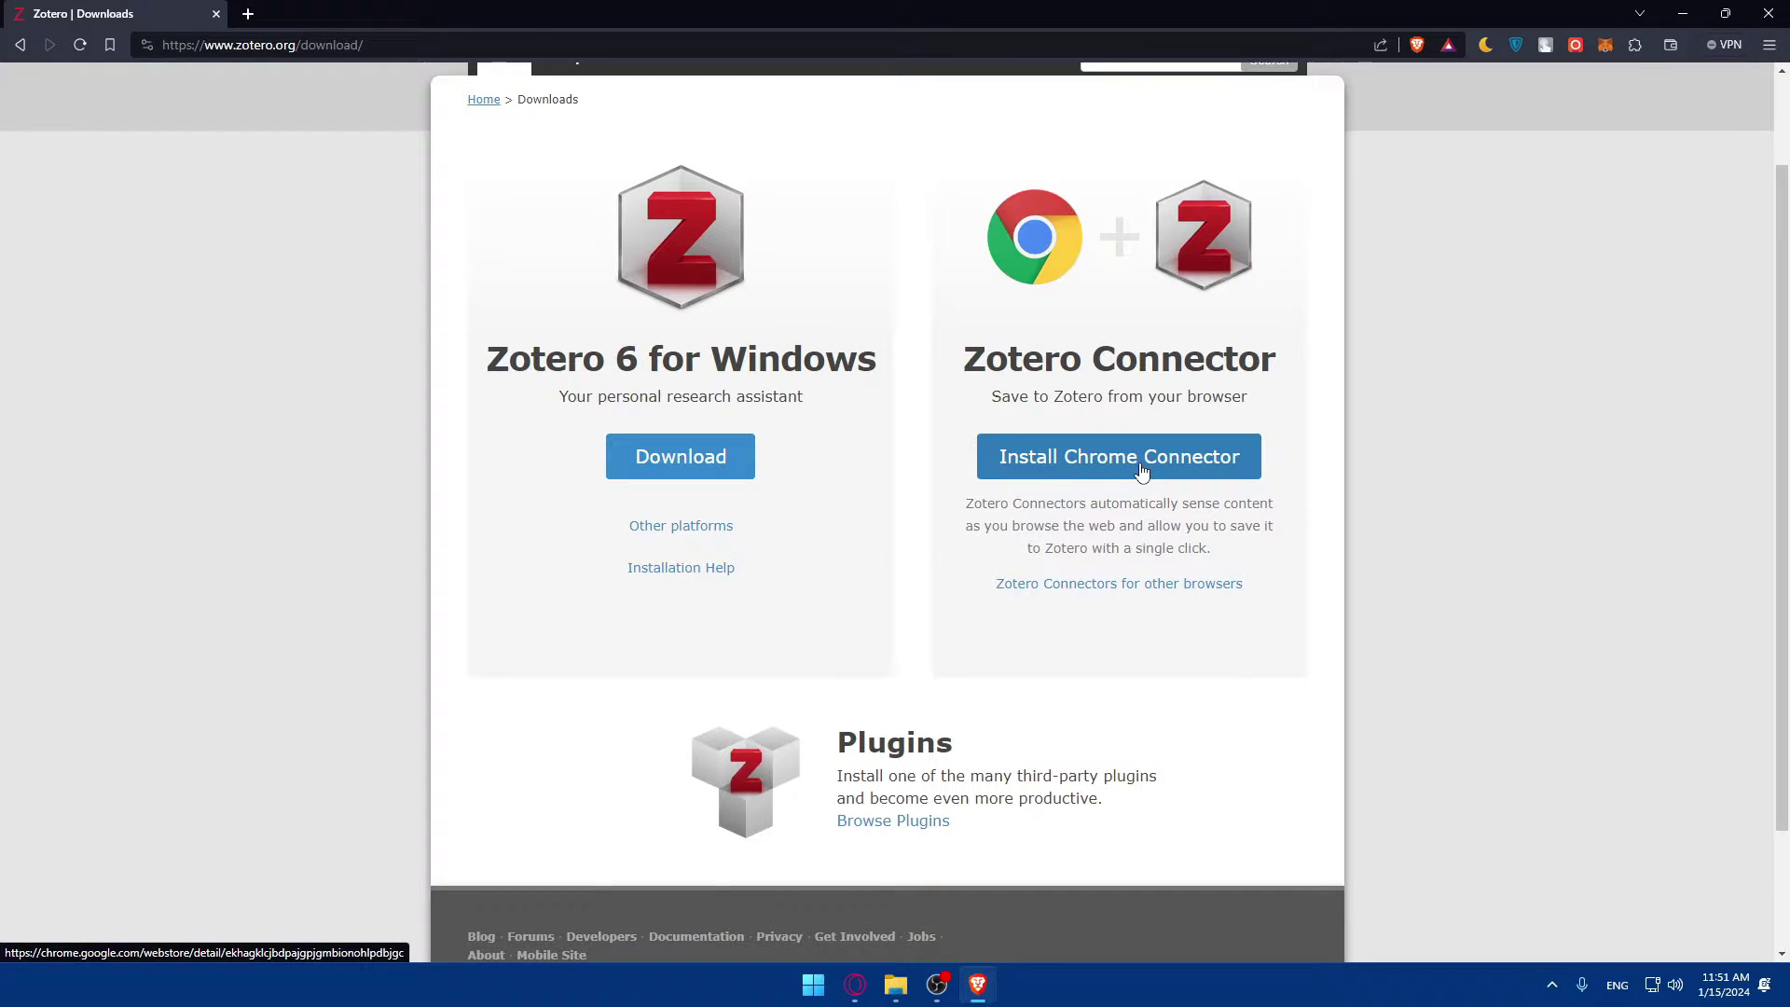
pyautogui.click(1136, 469)
# Go to docs.google.com in a new tab and create a blank document
pyautogui.click(256, 15)
pyautogui.write('docs')
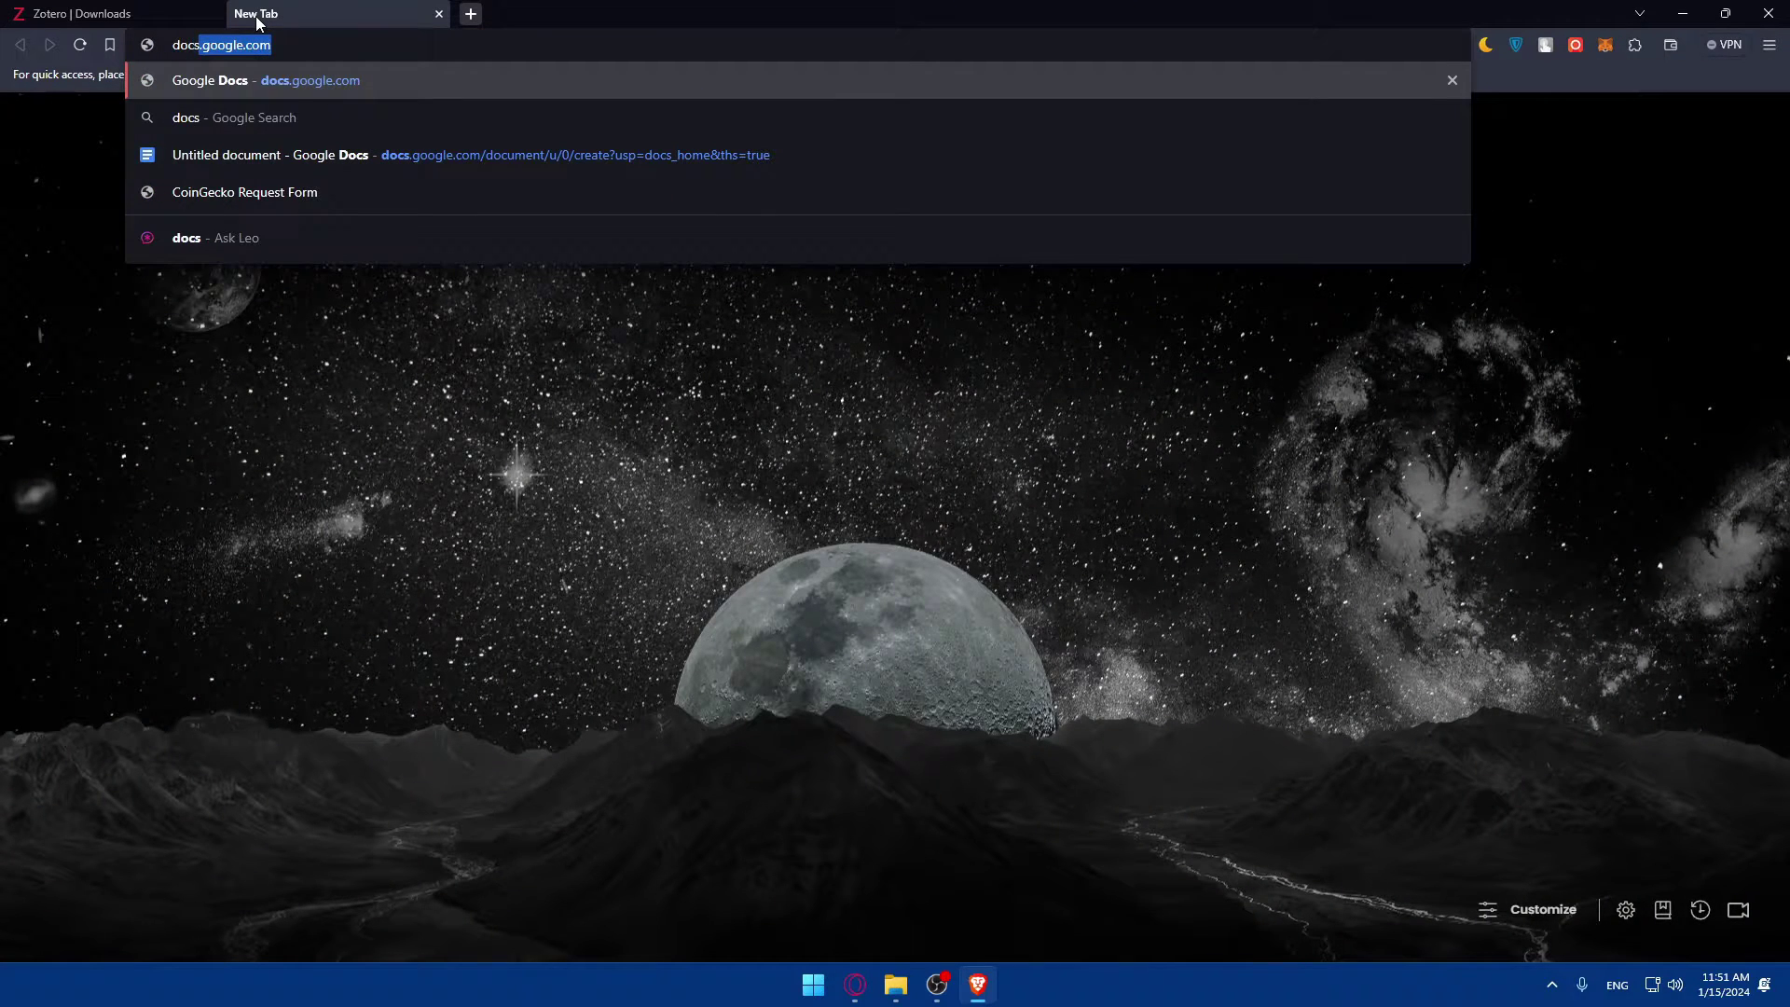
pyautogui.write('.google')
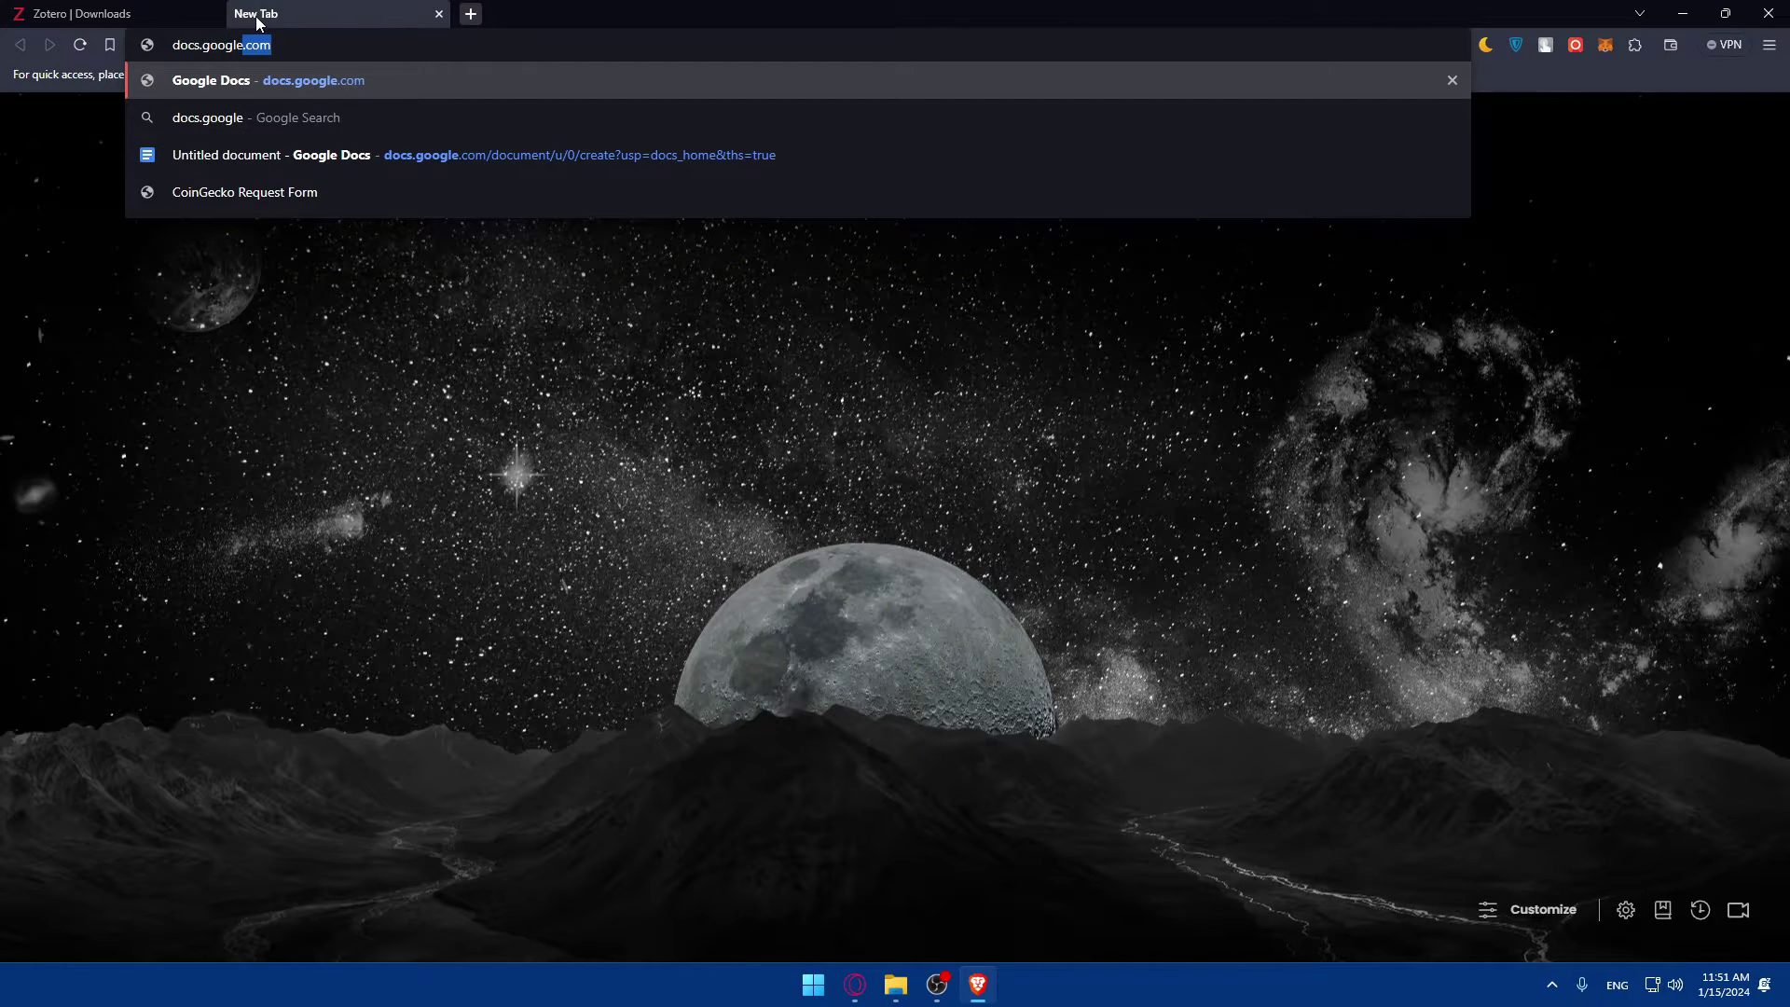
pyautogui.write('.com')
pyautogui.press('Return')
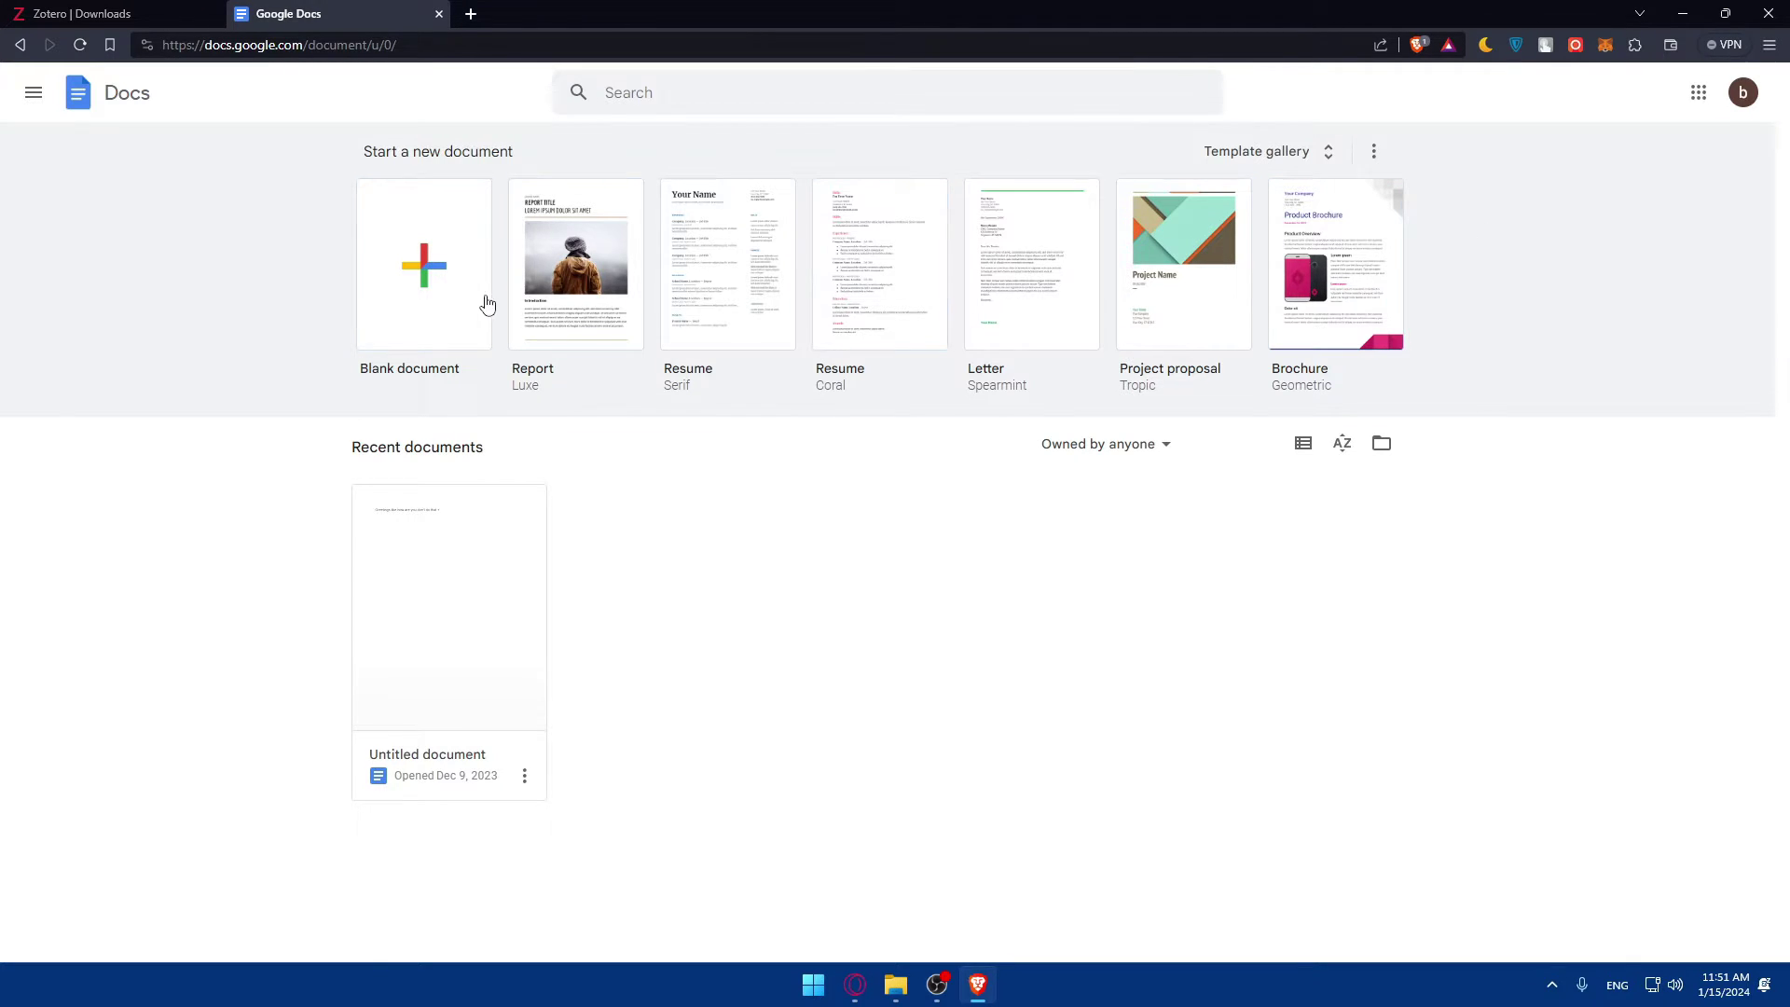
pyautogui.click(452, 256)
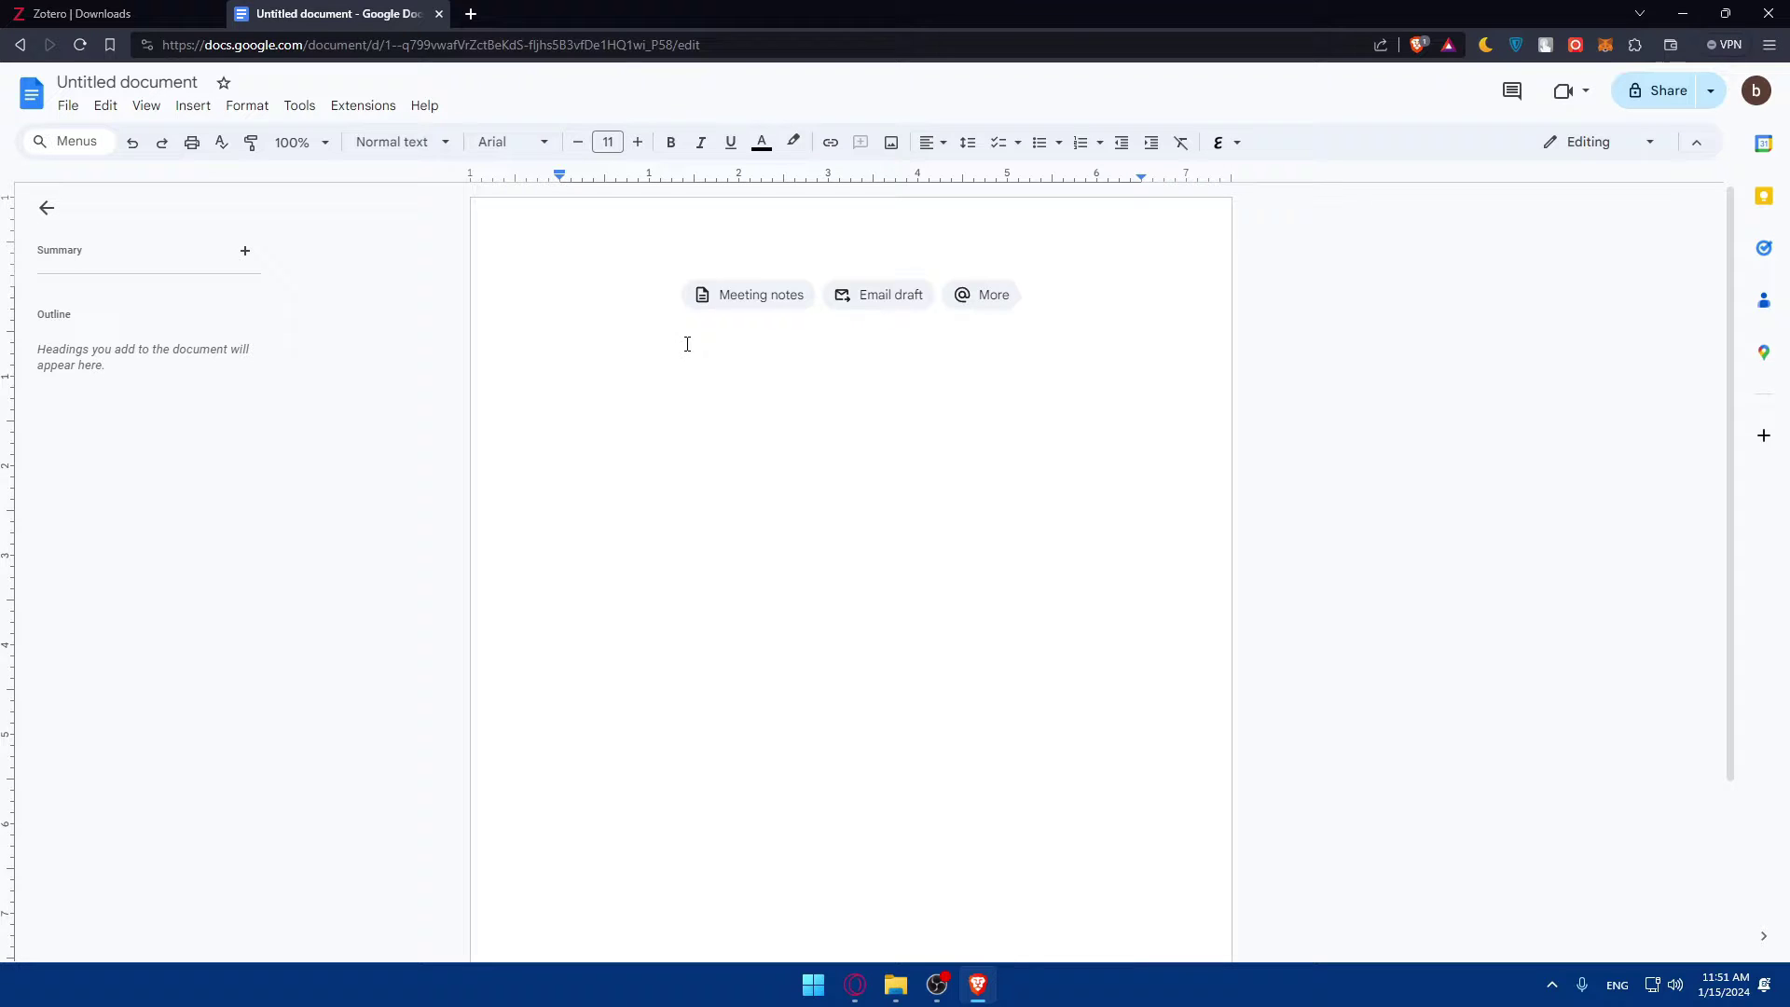
# Type and delete test dashes so the Untitled document stays empty
pyautogui.write('-')
pyautogui.press('BackSpace')
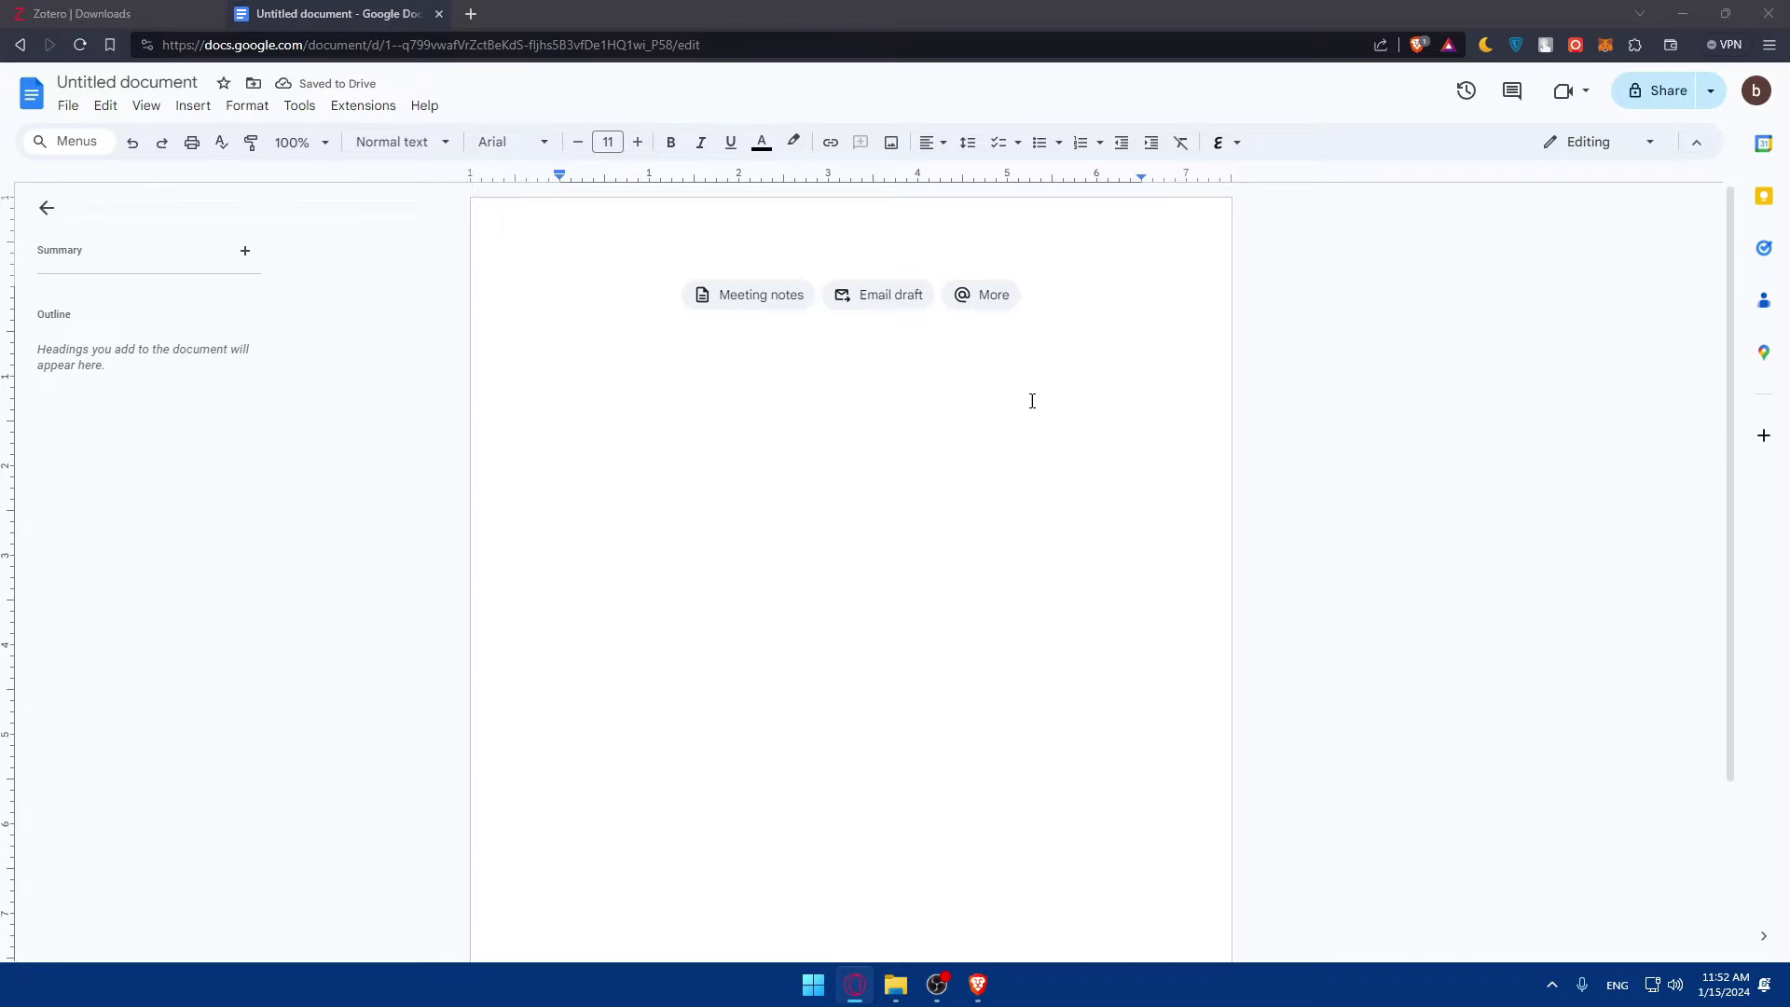
pyautogui.write('-')
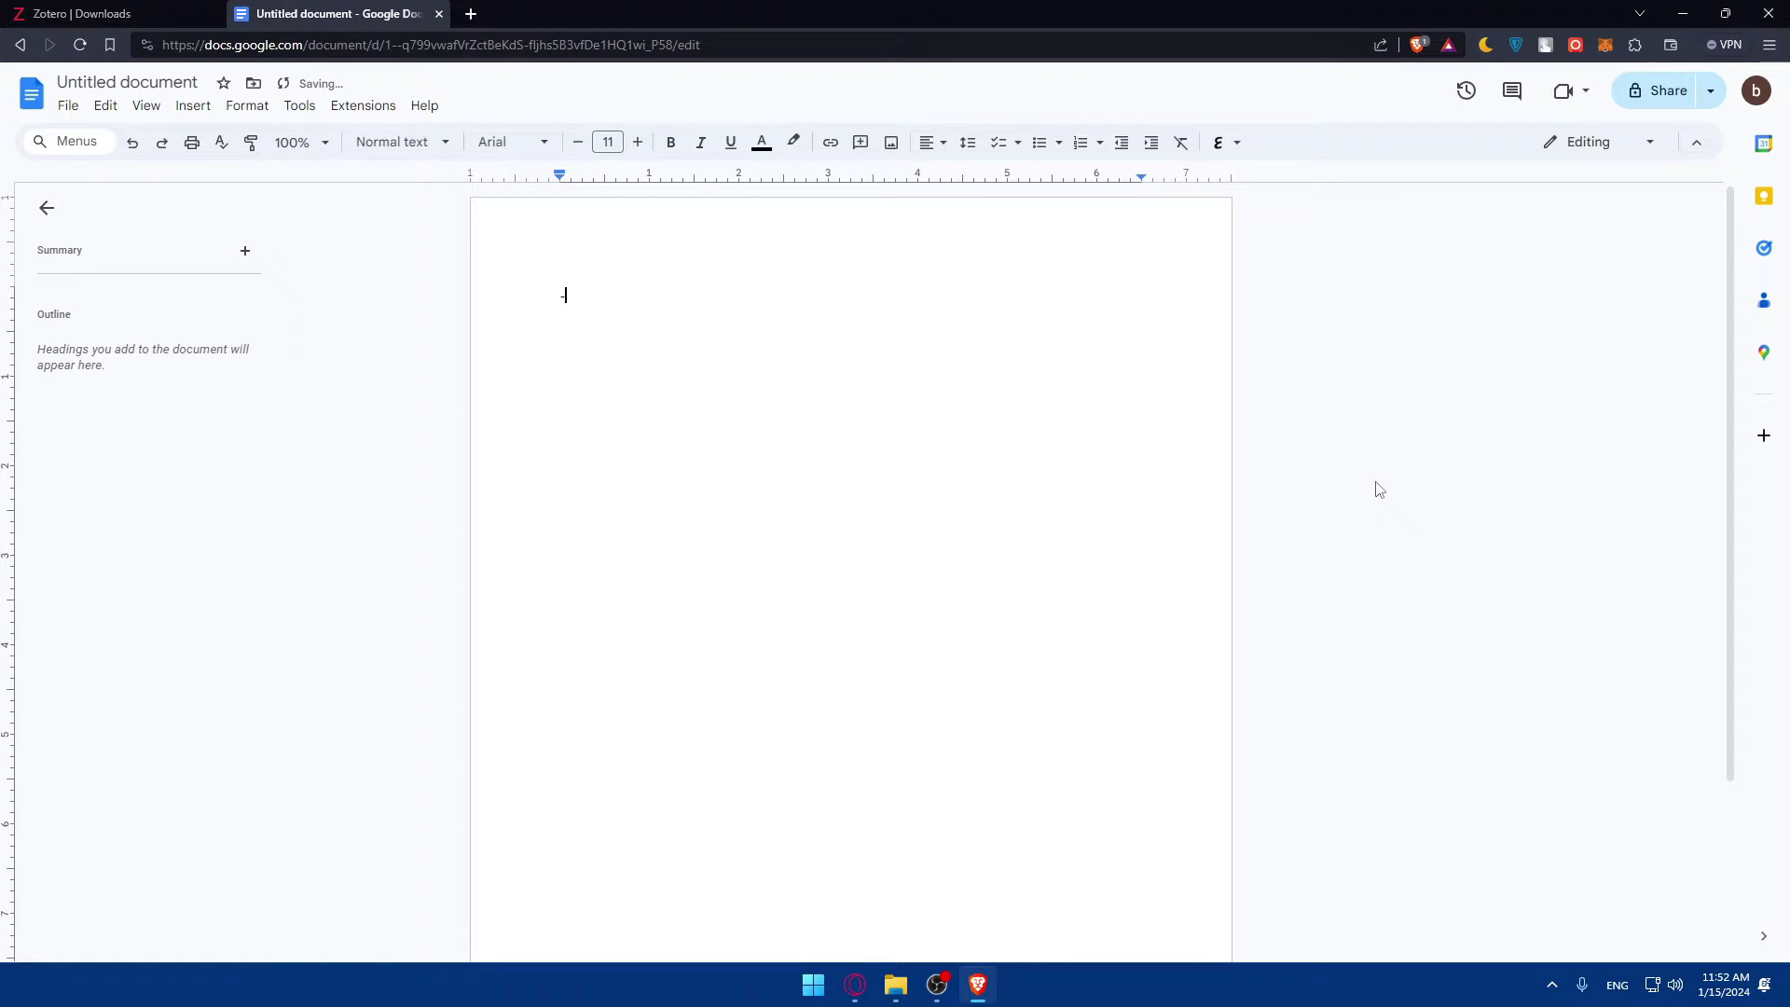
pyautogui.press('BackSpace')
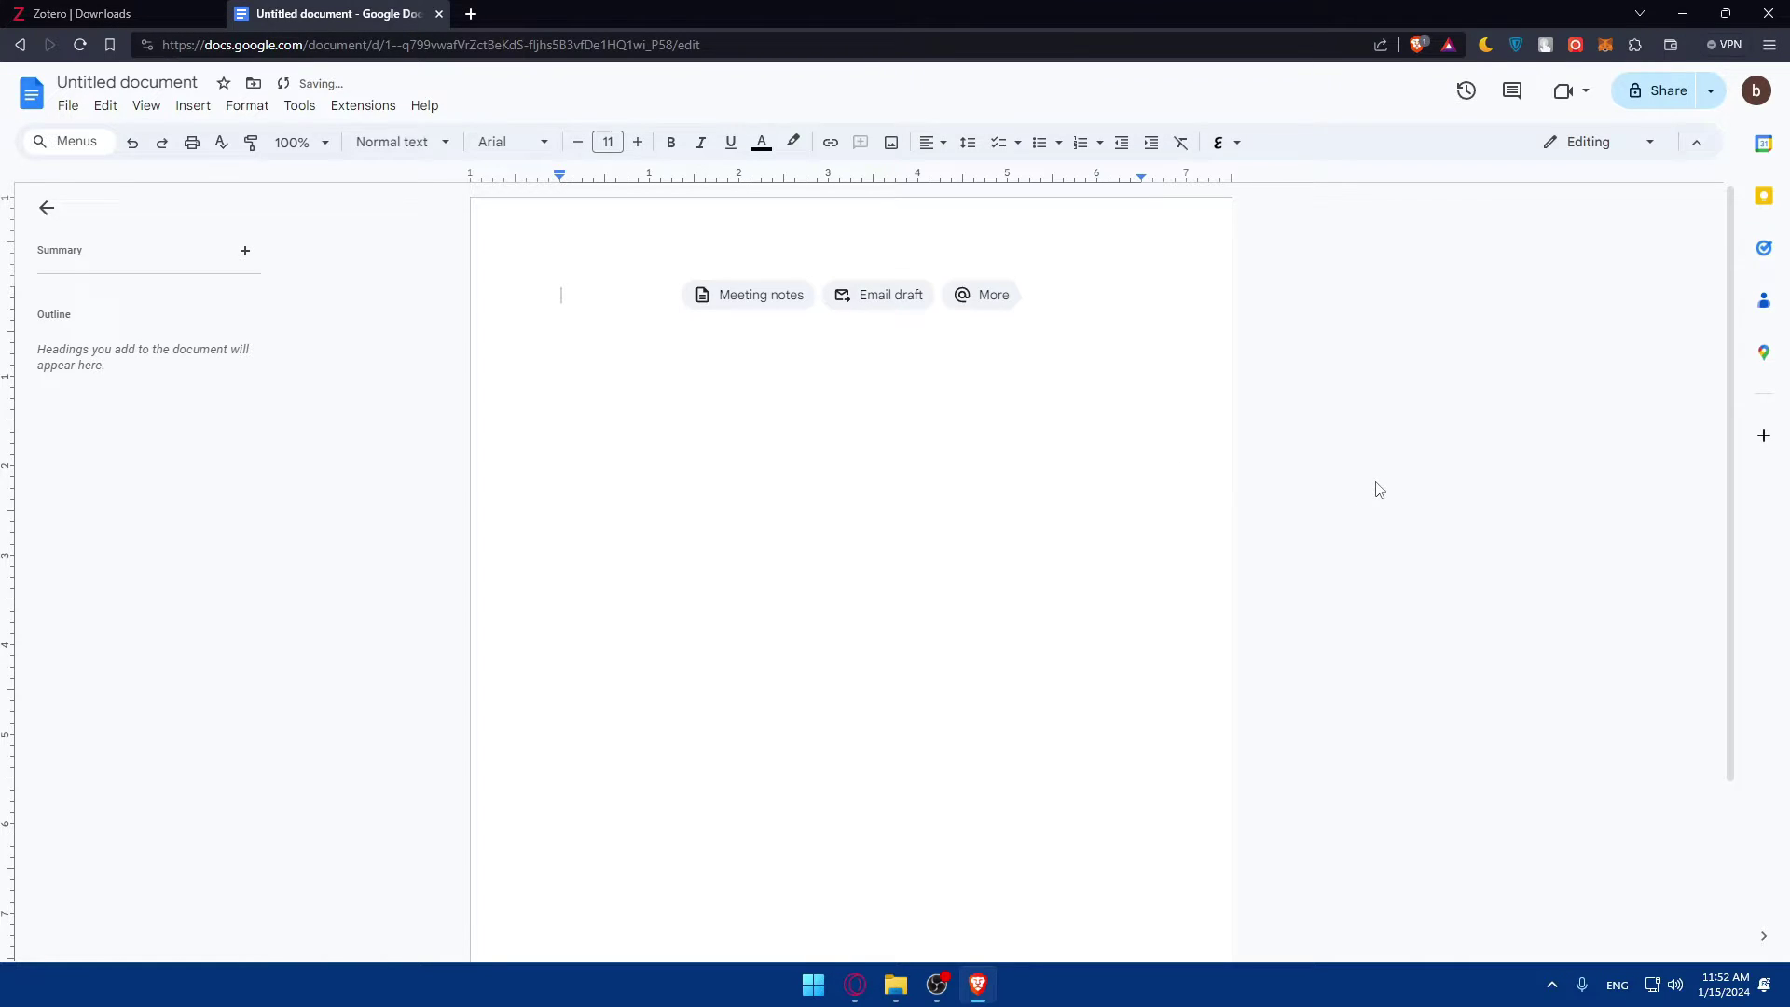
pyautogui.write('-')
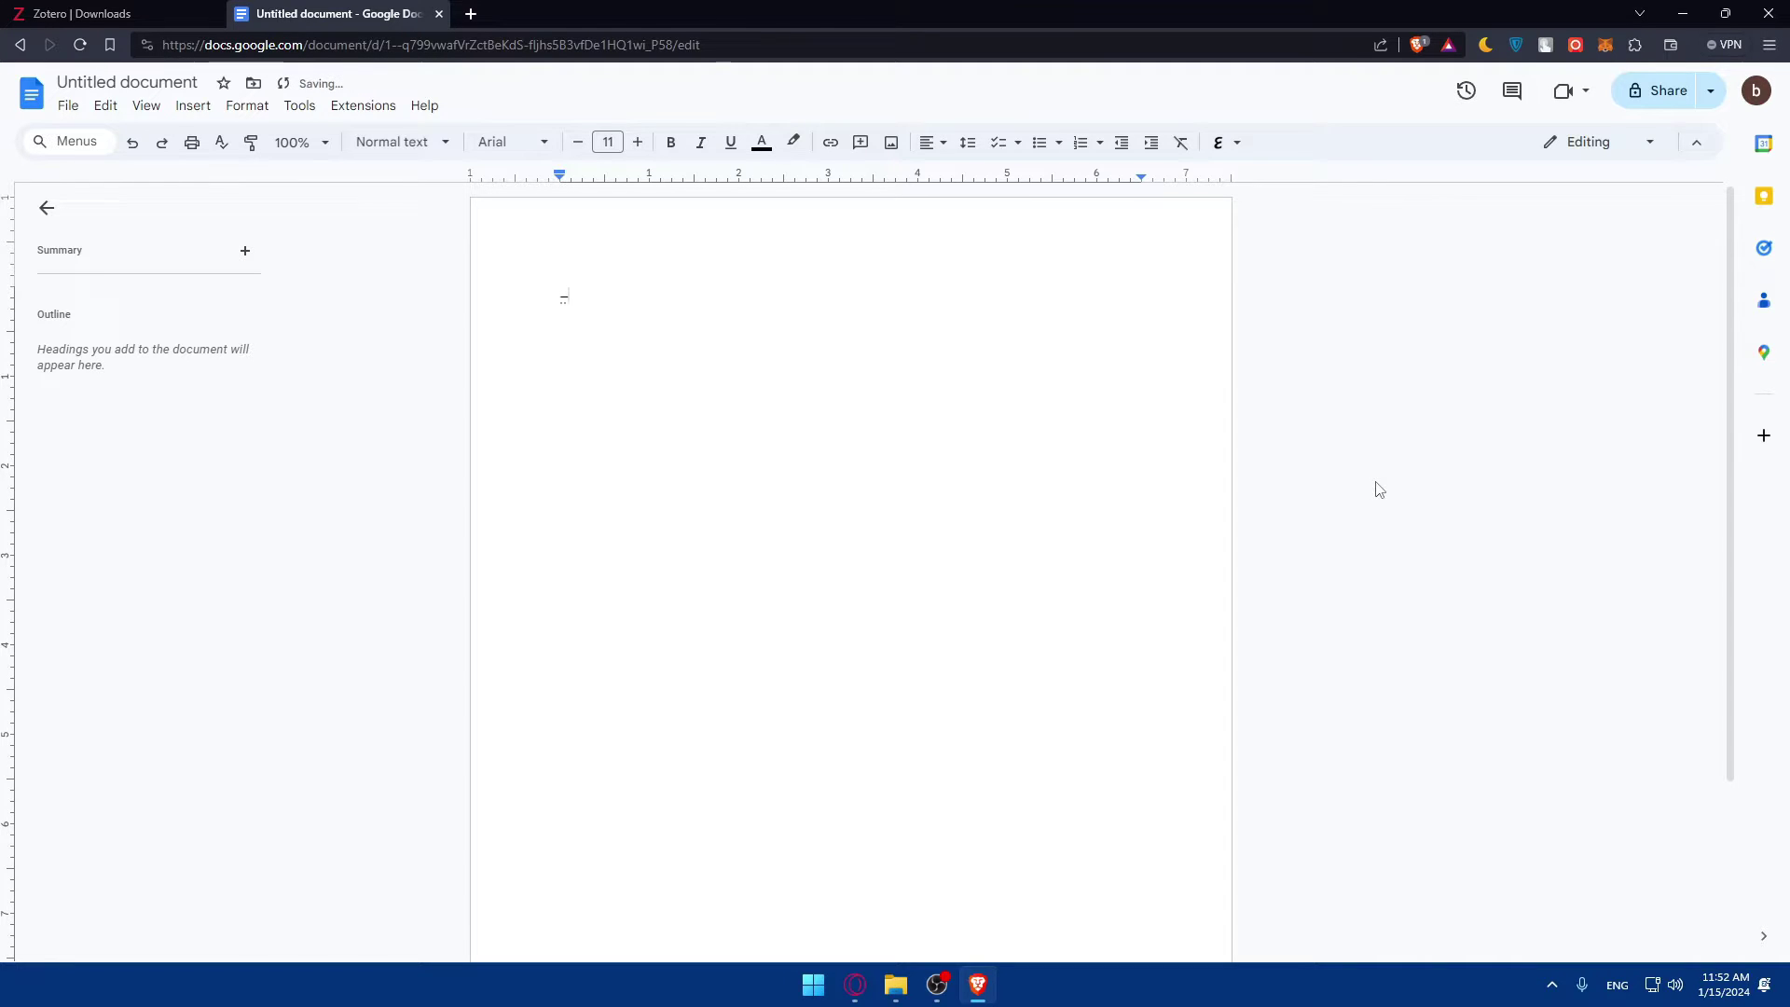
pyautogui.press('BackSpace')
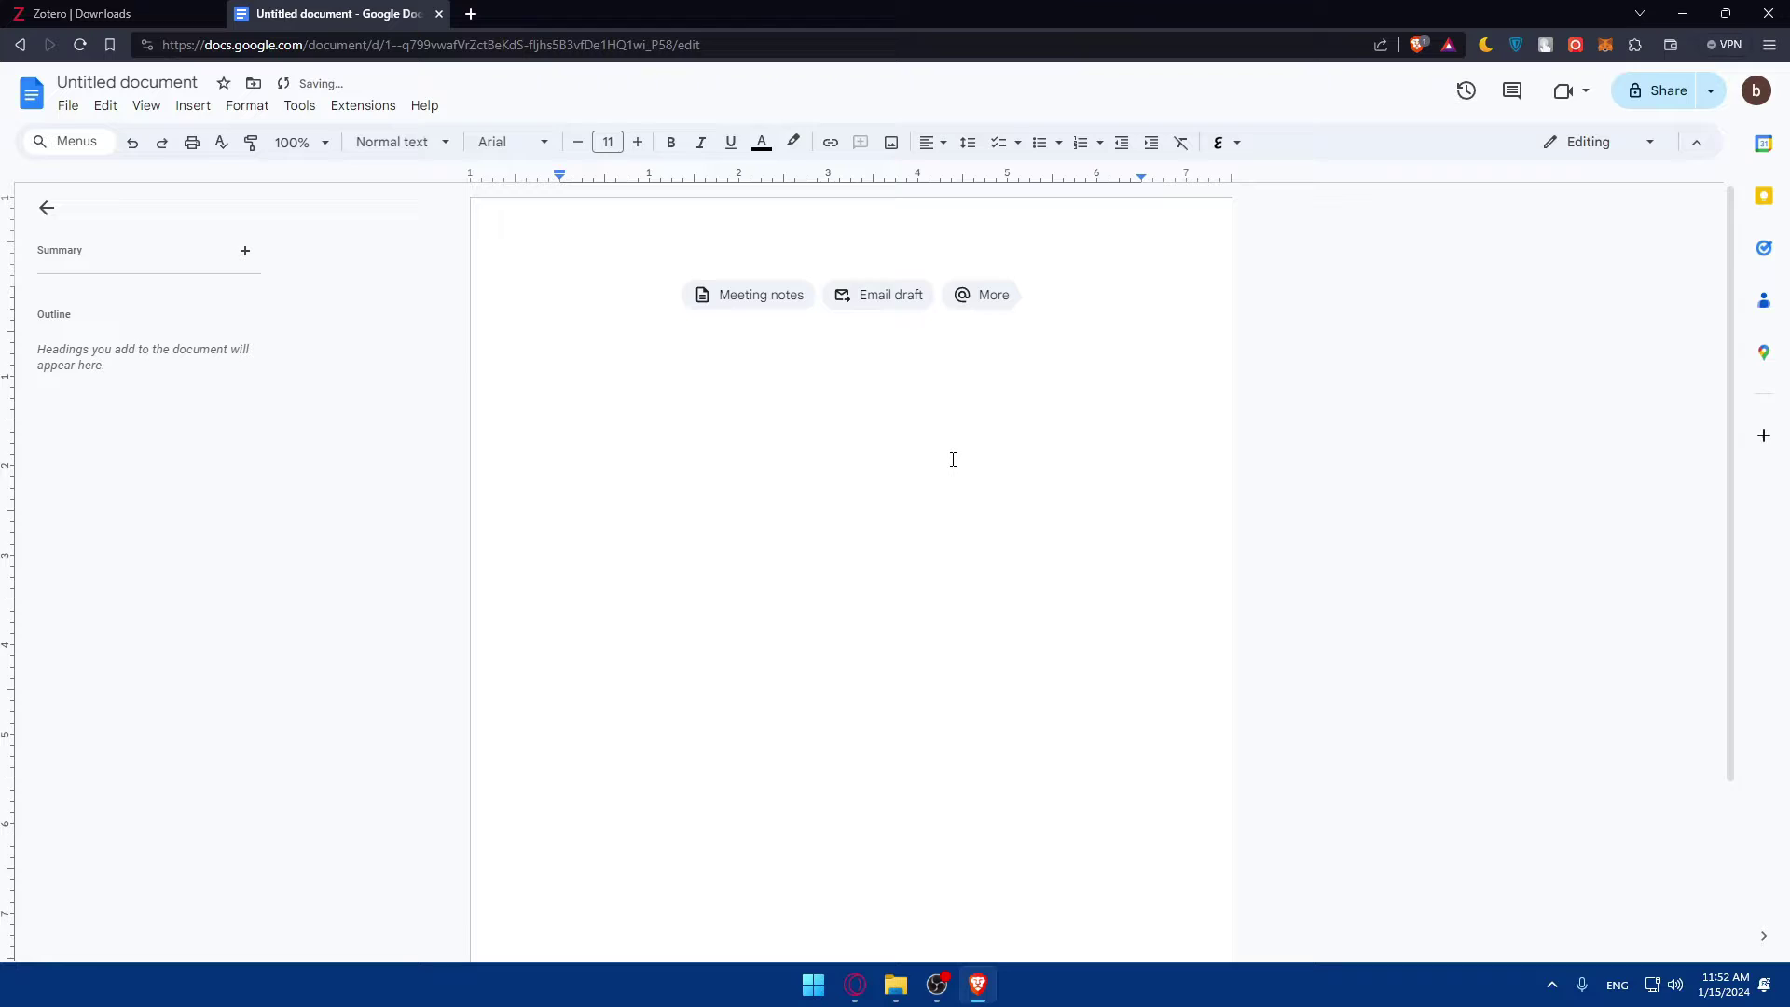
# From the Zotero downloads page, open the Connector's Web Store listing and add it to Brave
pyautogui.click(124, 11)
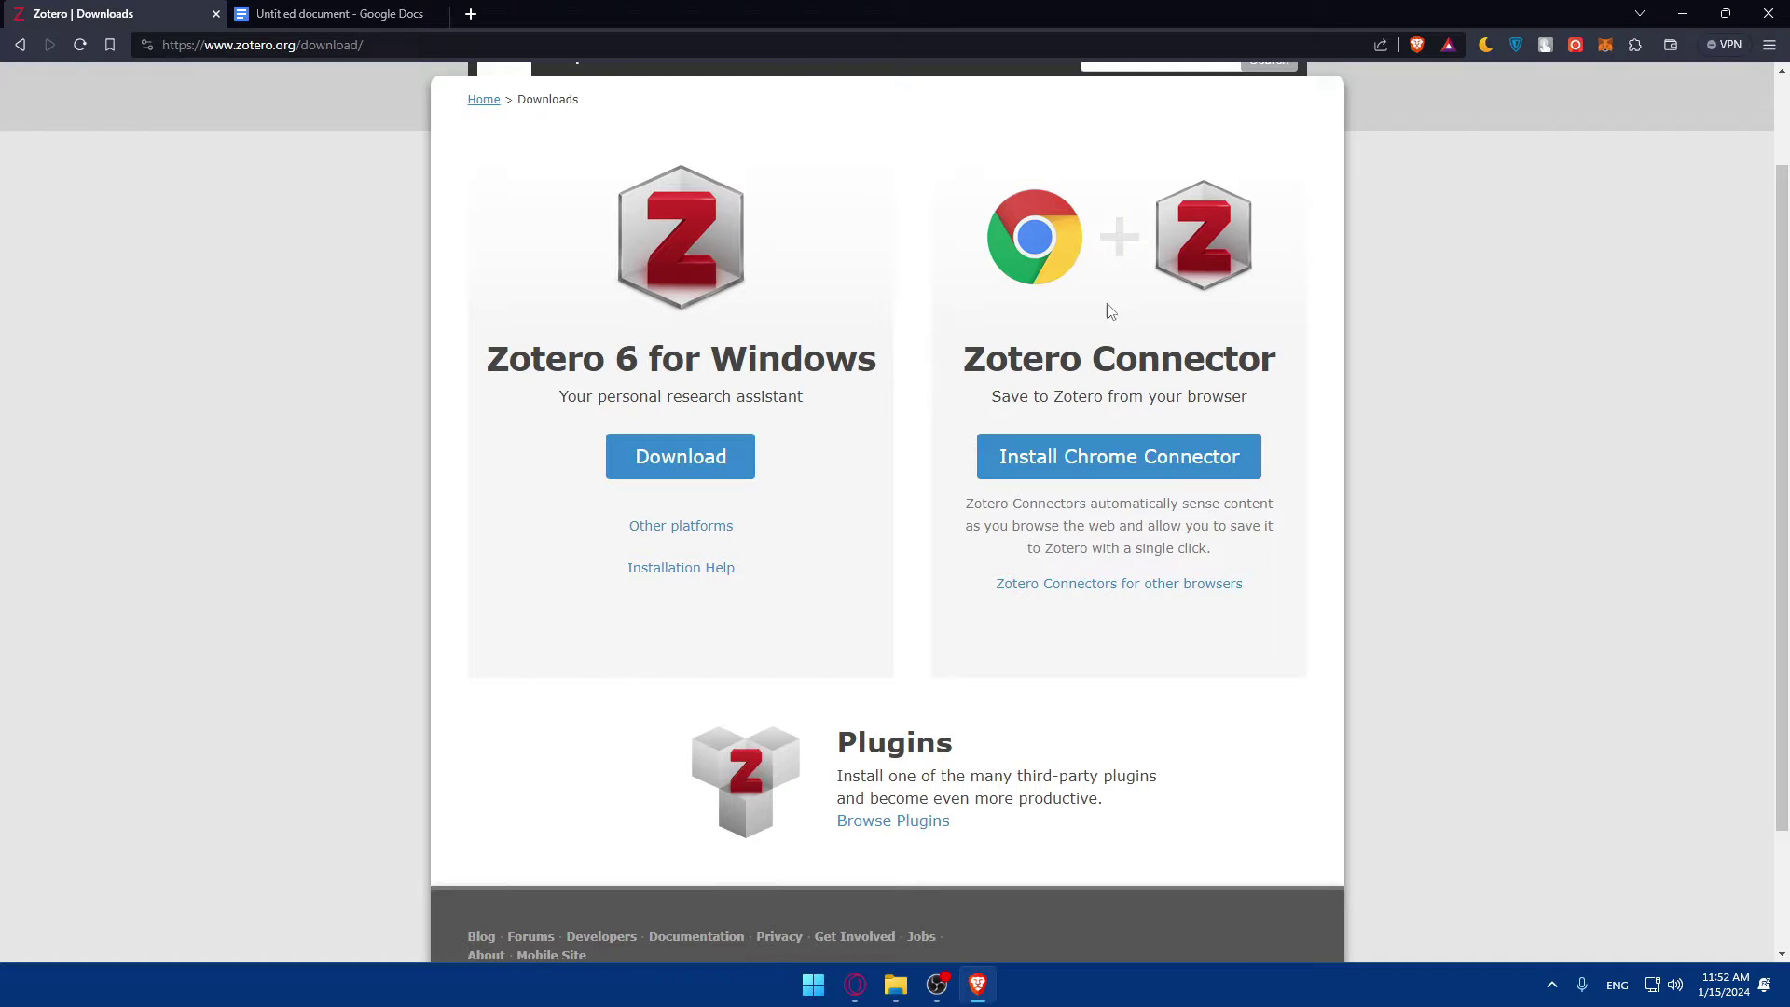
pyautogui.click(1172, 466)
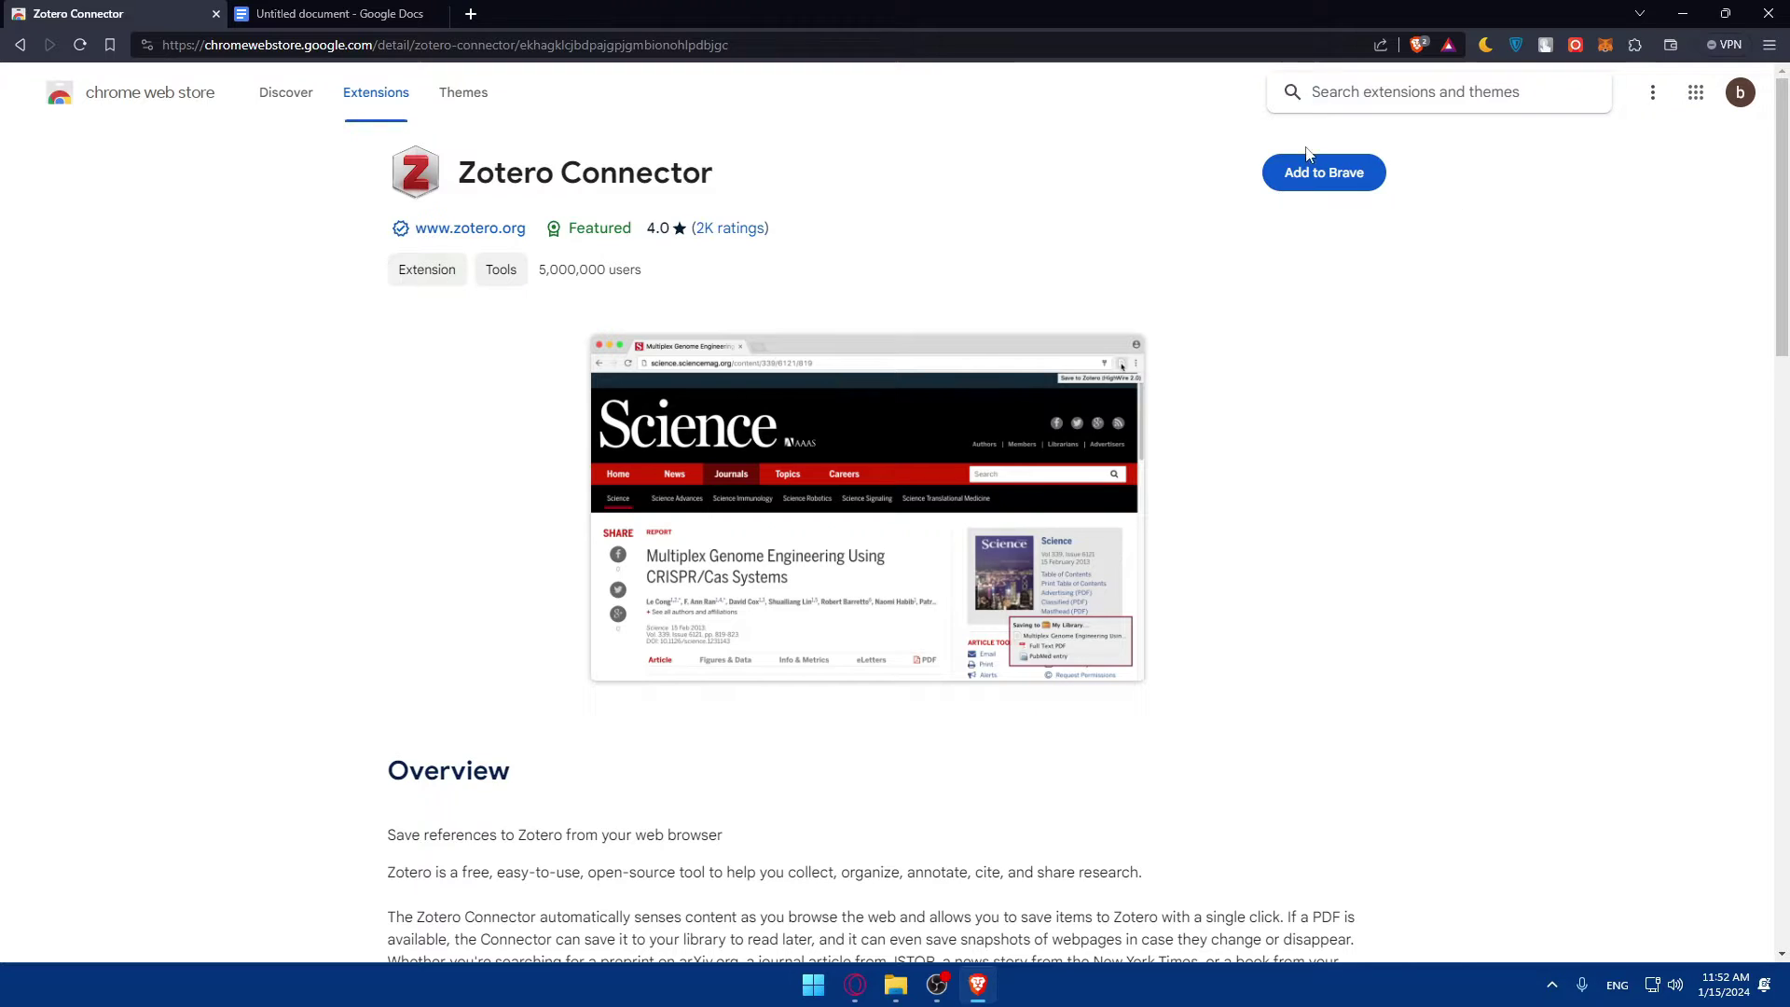
pyautogui.moveTo(415, 172); pyautogui.dragTo(1289, 191)
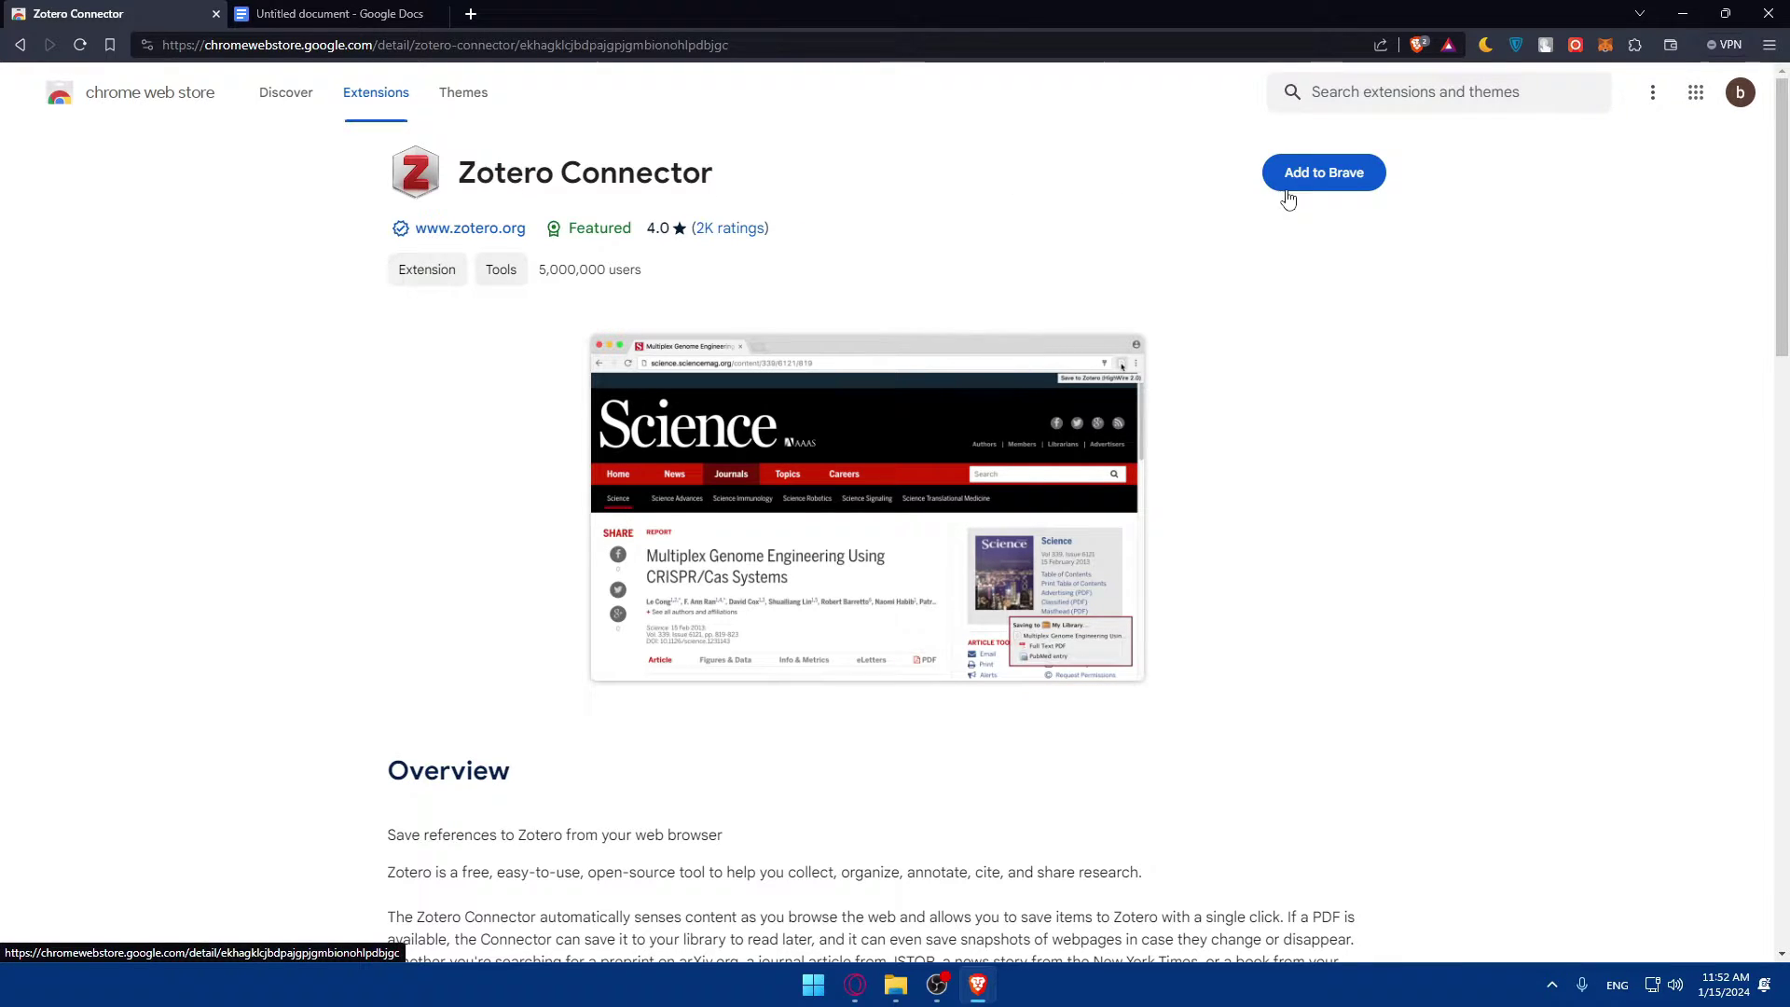
pyautogui.click(1294, 179)
pyautogui.click(925, 233)
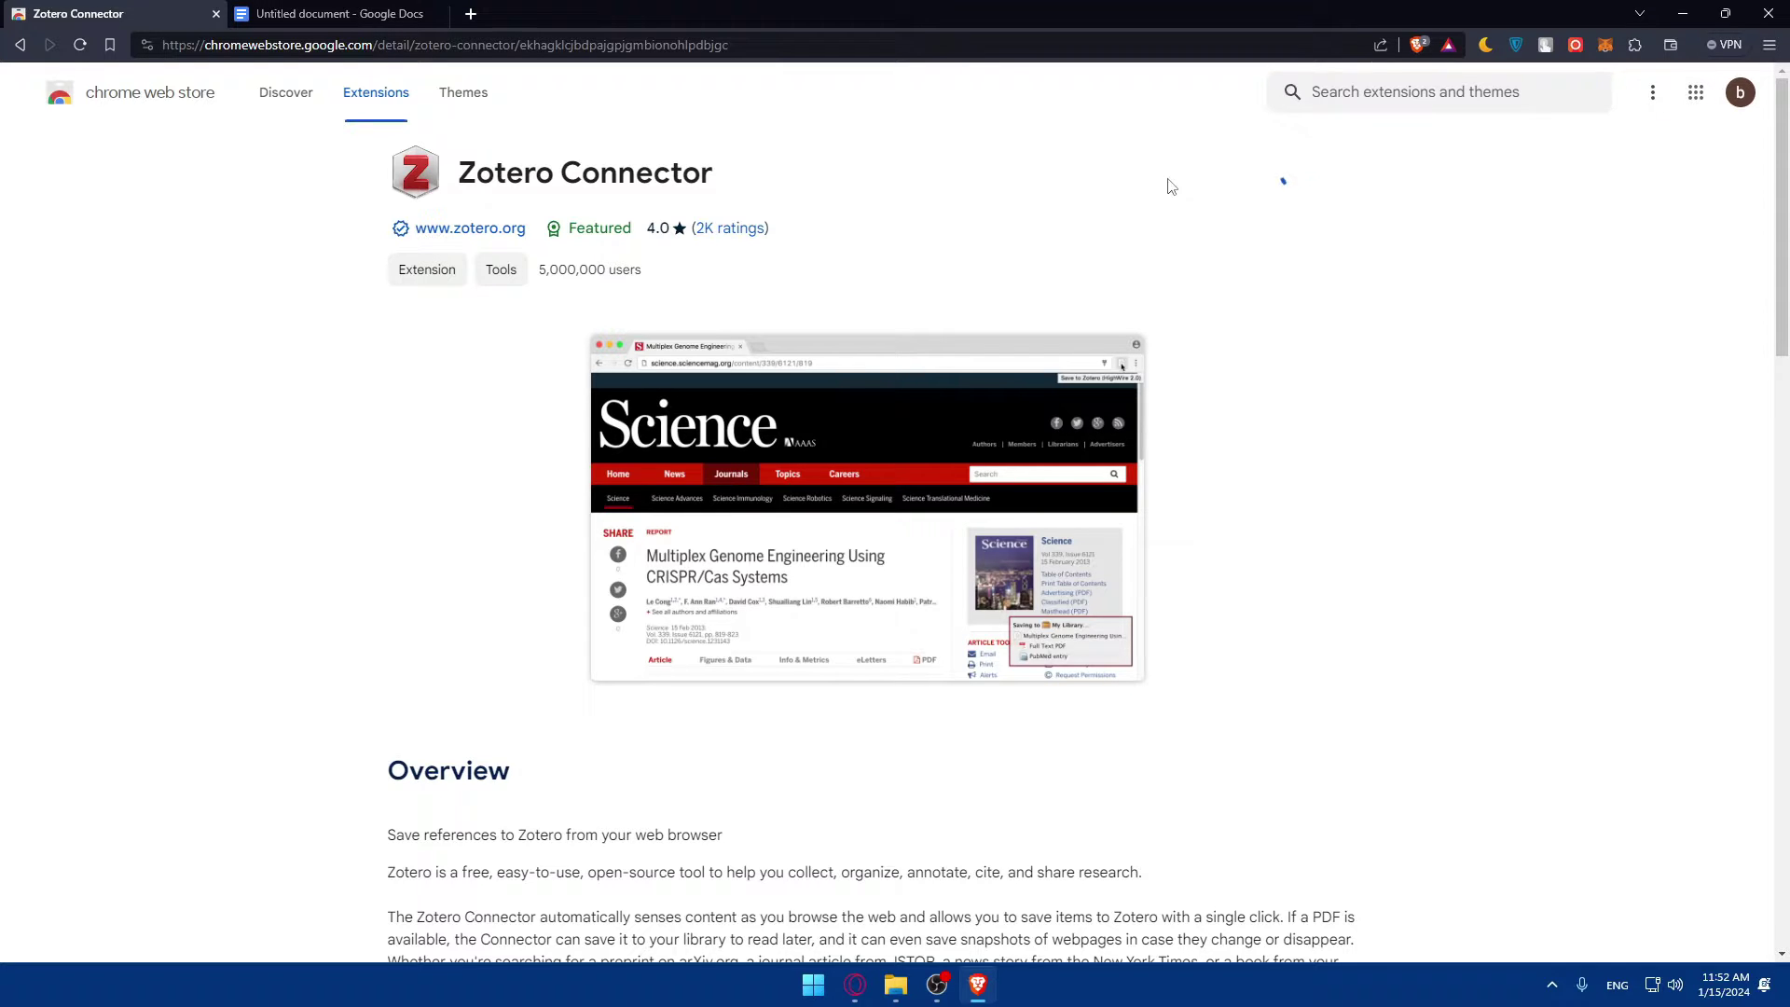
# Read through the Zotero Connector listing, expanding its full overview description
pyautogui.scroll(-6, 1021, 235)
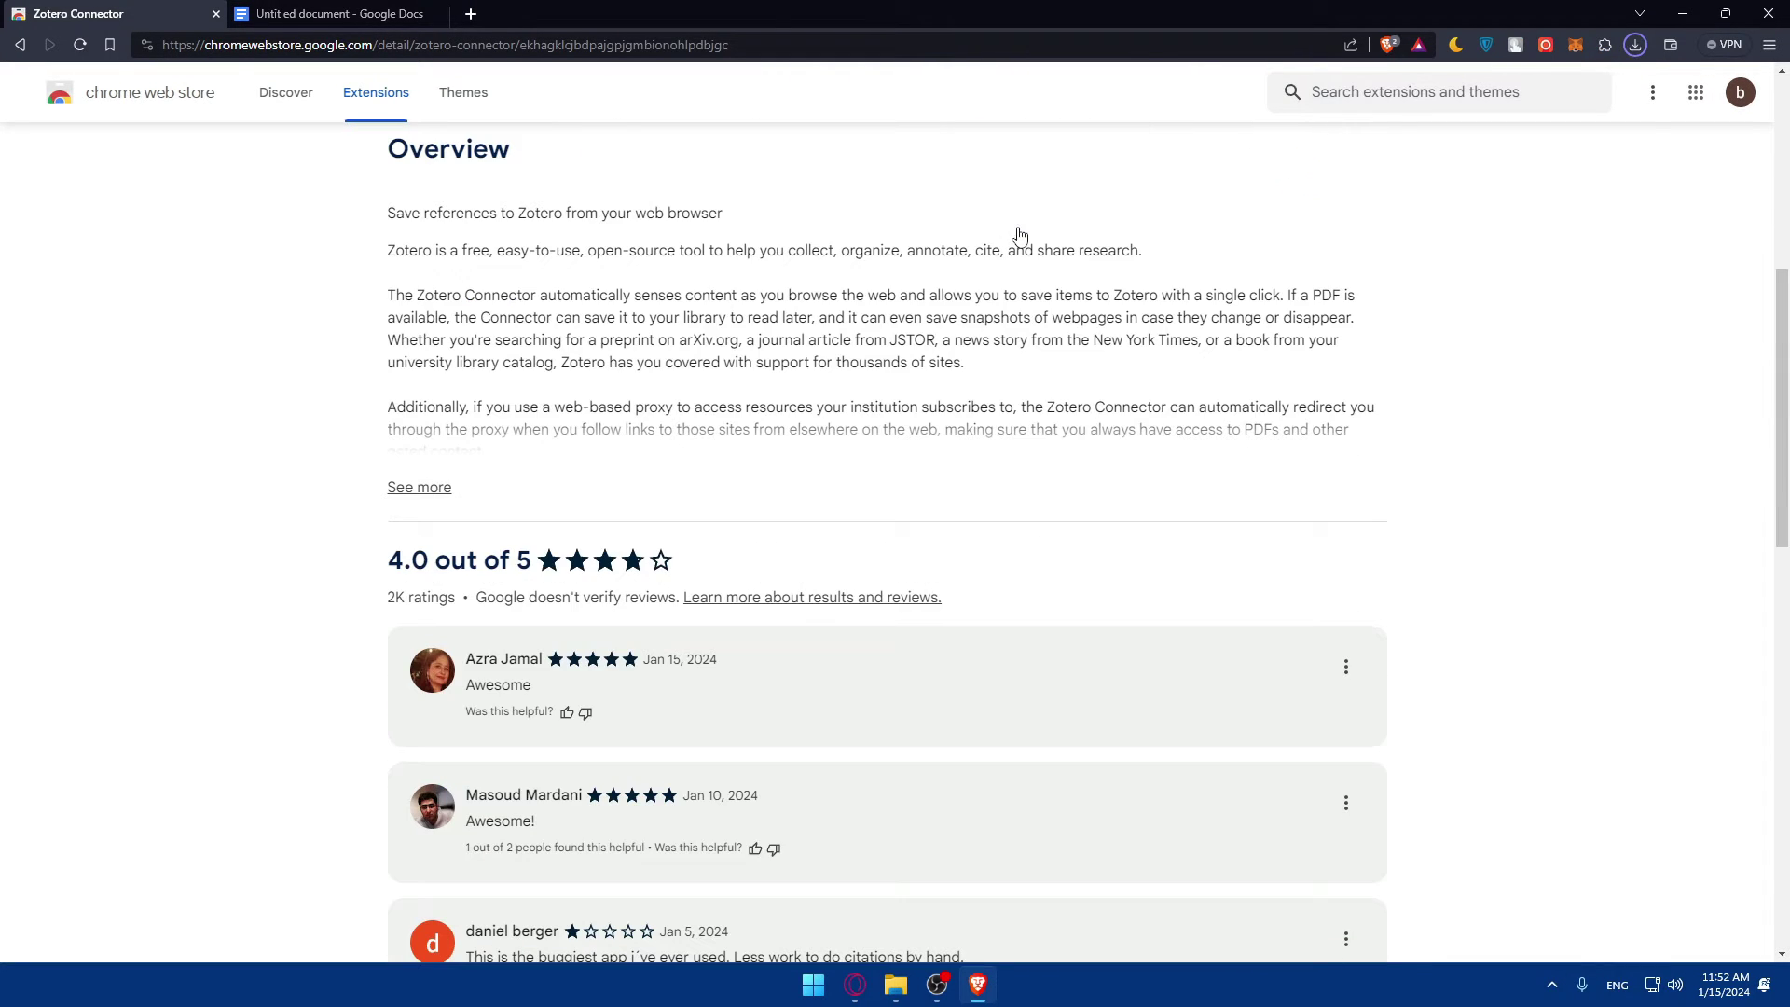
pyautogui.scroll(-3, 701, 417)
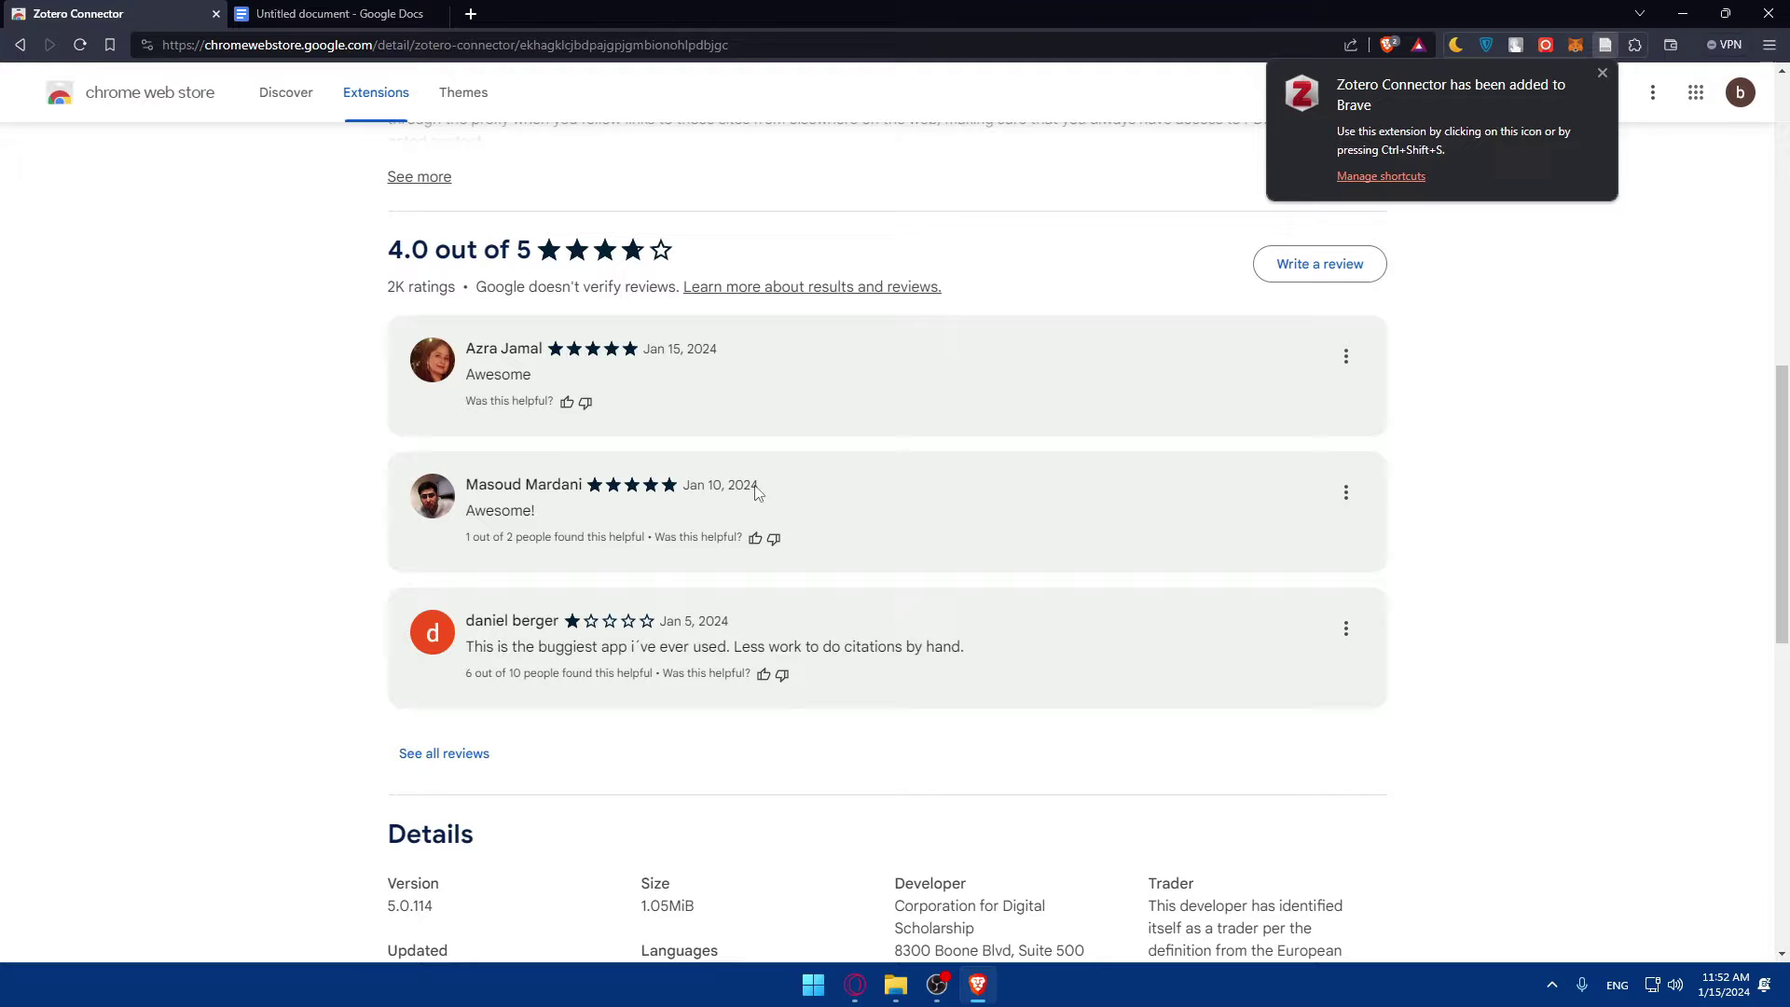
pyautogui.scroll(5, 663, 399)
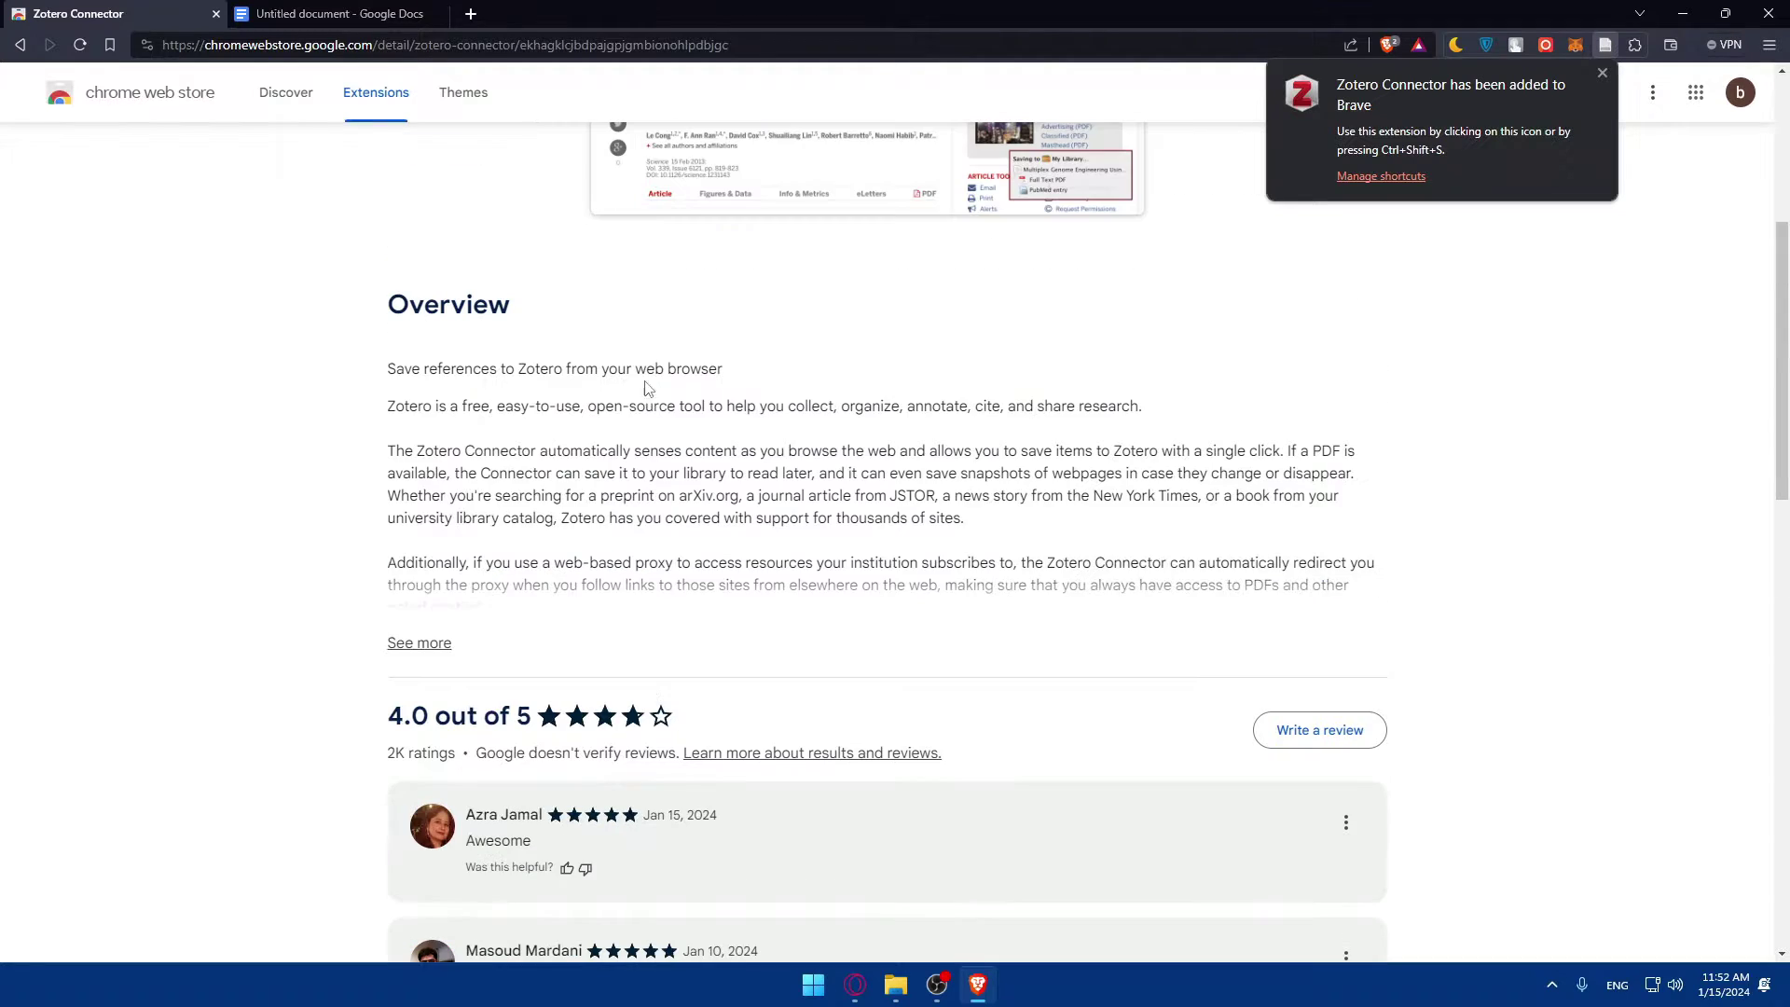
pyautogui.click(437, 639)
pyautogui.scroll(-3, 437, 639)
pyautogui.scroll(3, 437, 639)
pyautogui.scroll(-8, 783, 531)
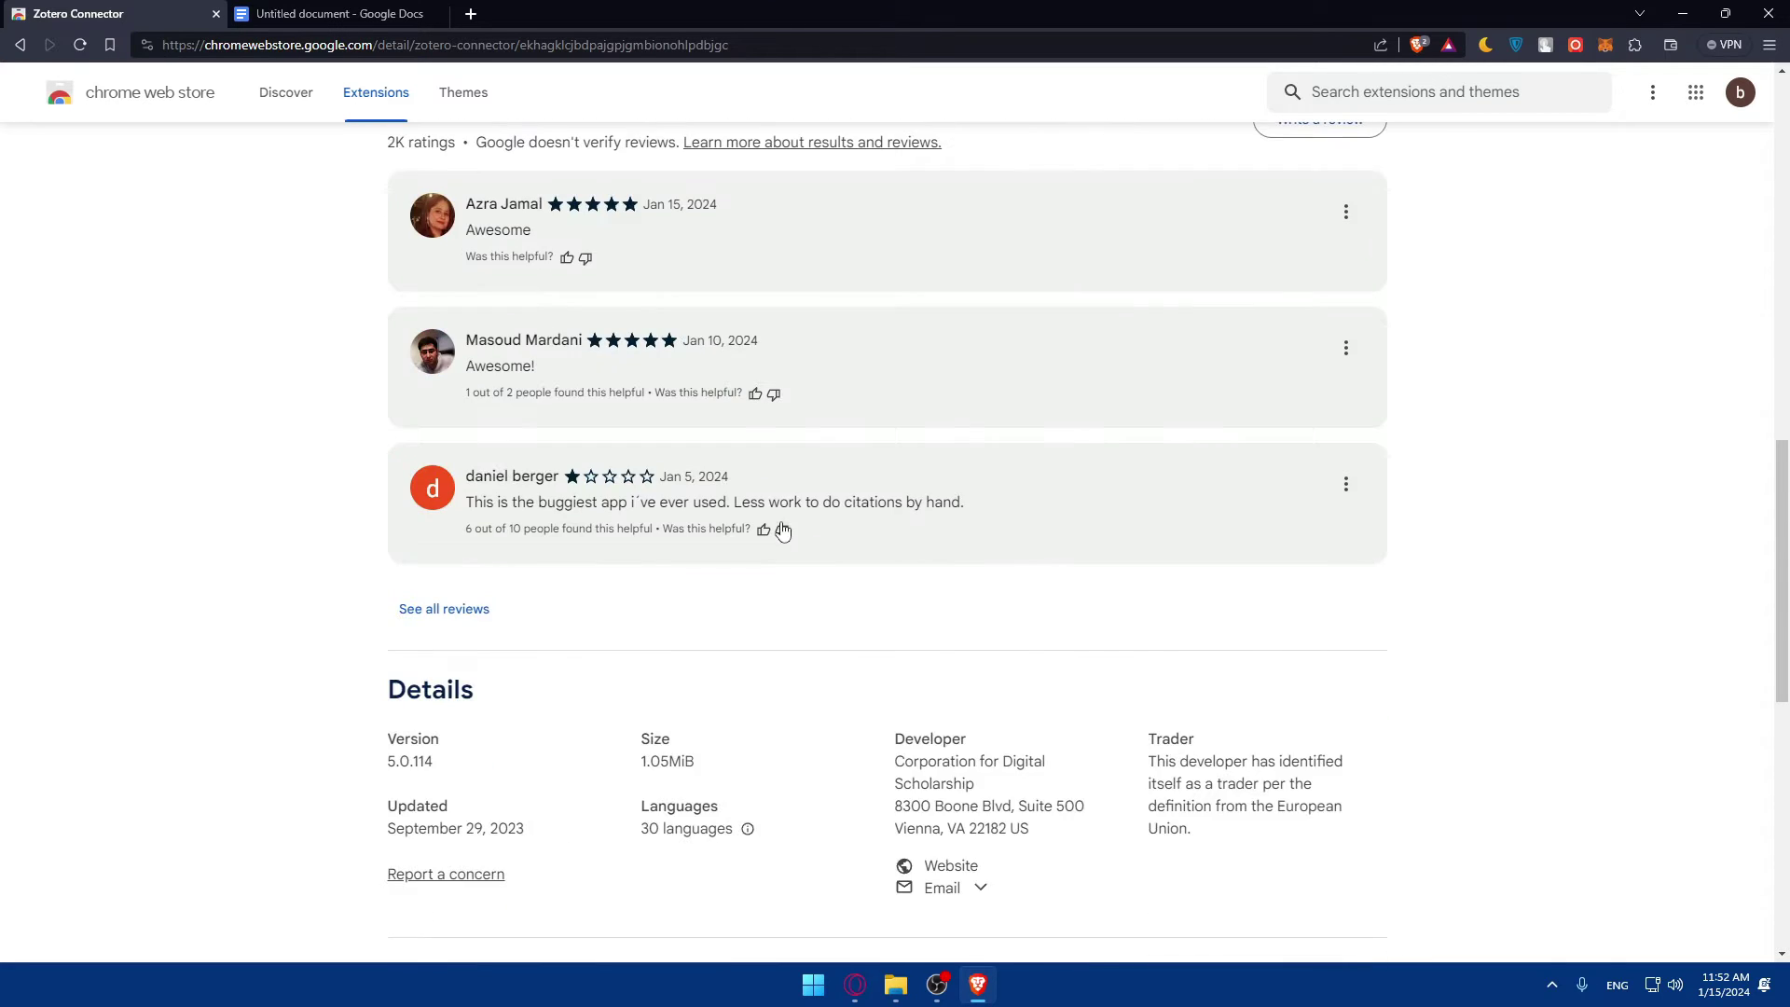
pyautogui.scroll(-8, 783, 531)
pyautogui.scroll(2, 464, 456)
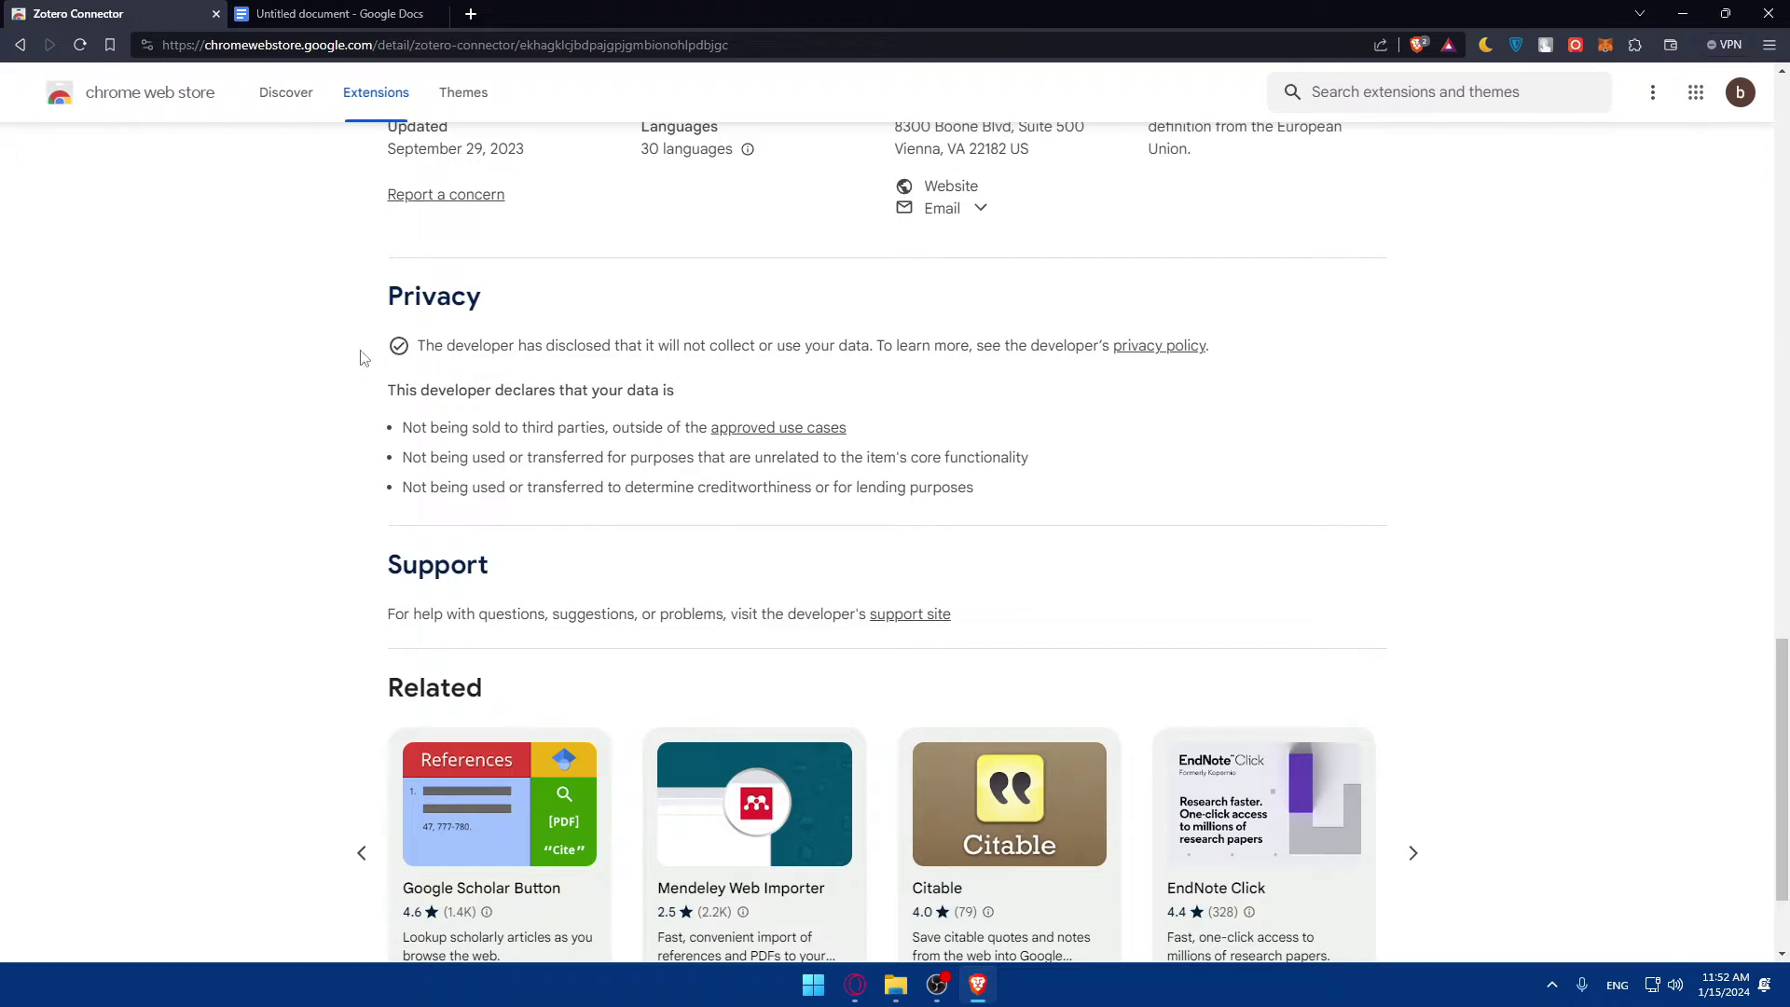
pyautogui.scroll(15, 748, 551)
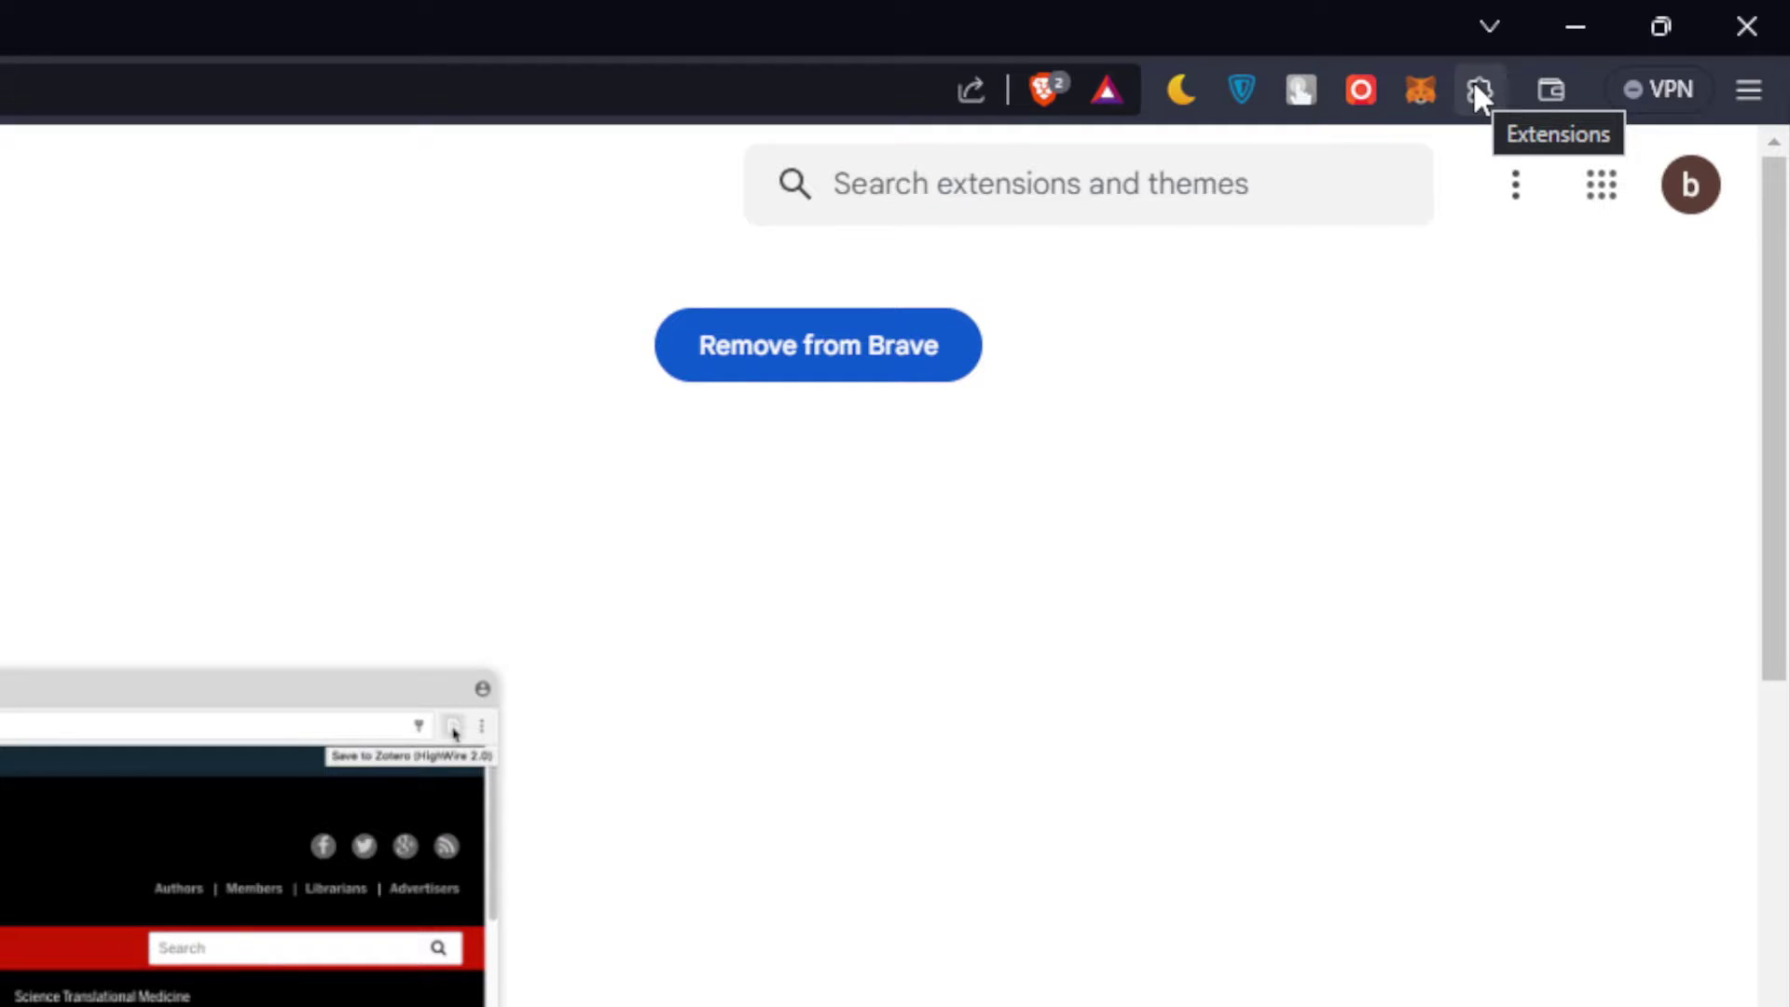
# Pin Zotero Connector to the toolbar and unpin the other extensions
pyautogui.click(1745, 91)
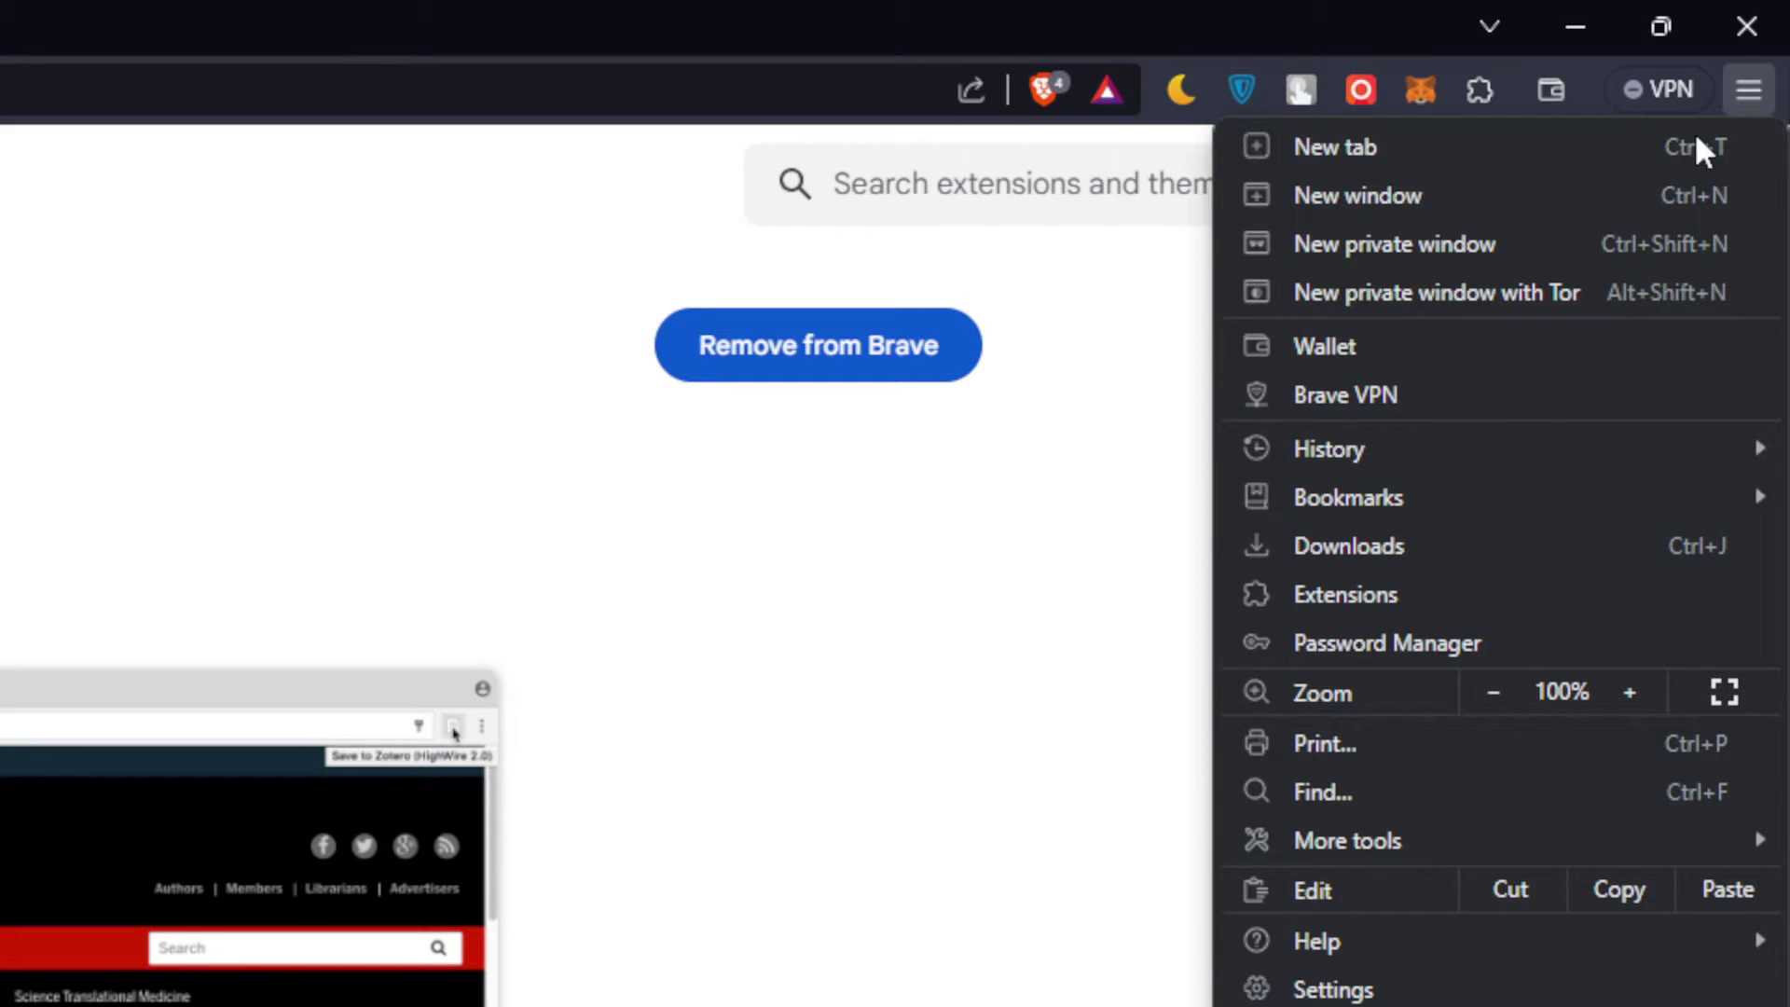
pyautogui.click(1037, 477)
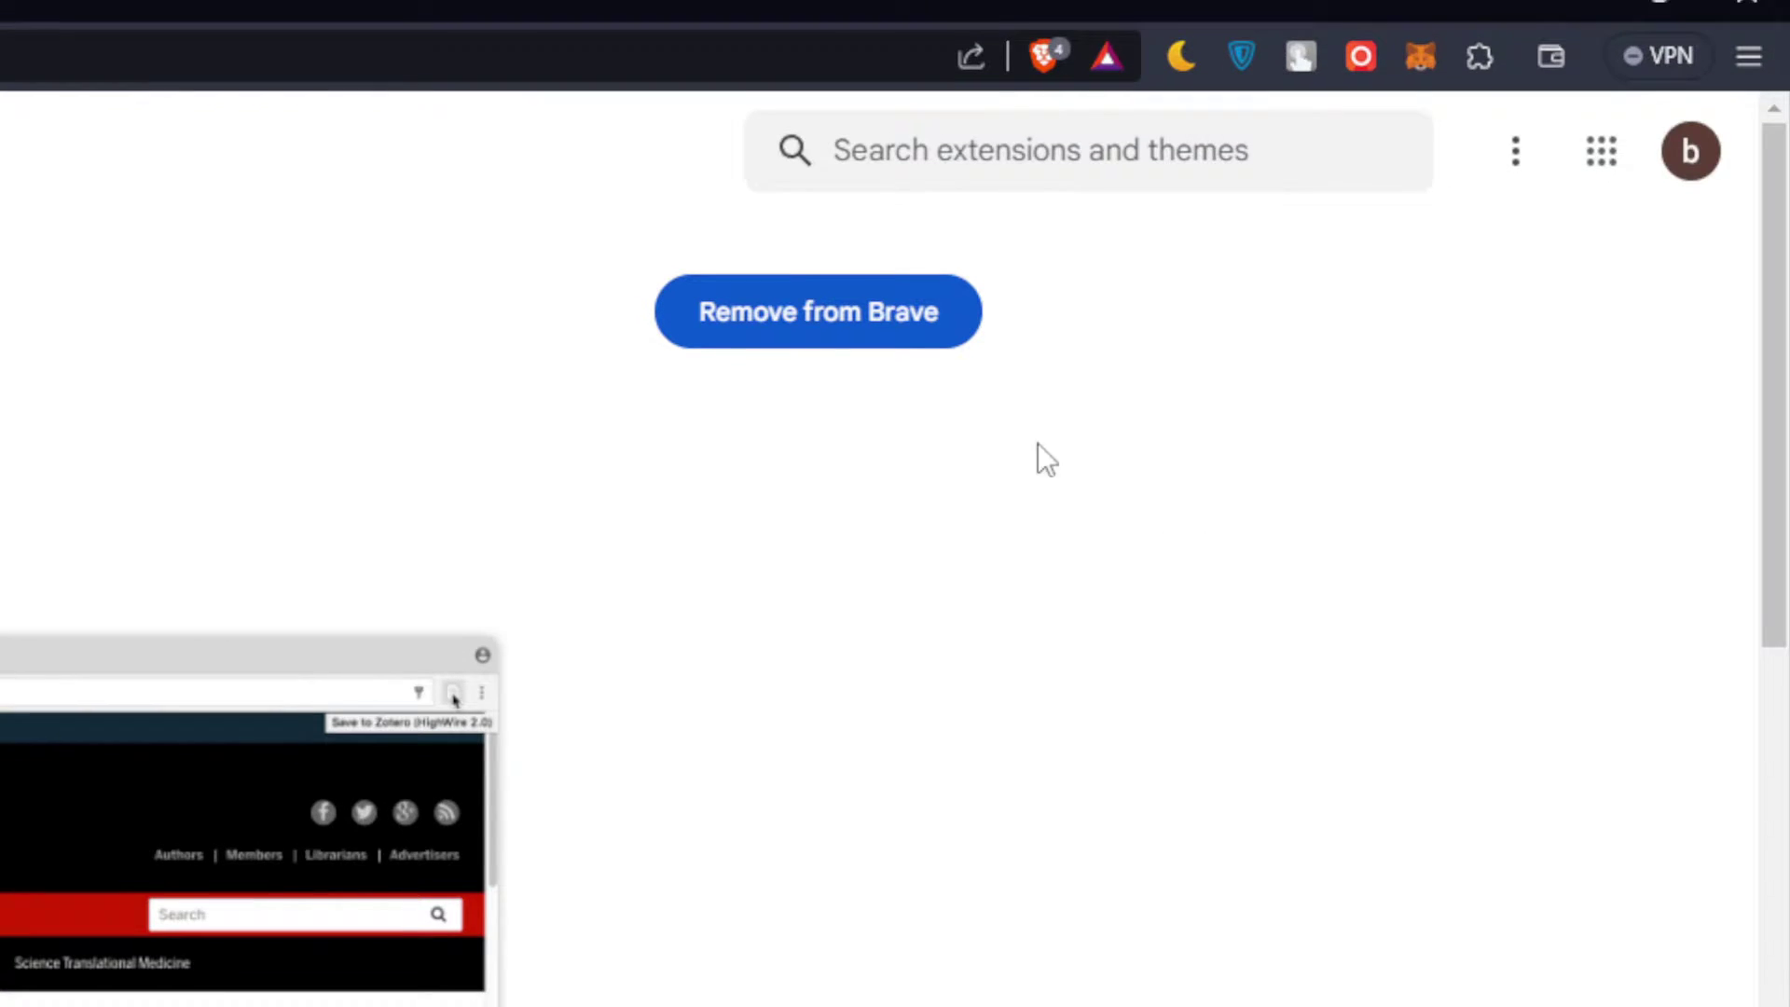
pyautogui.click(1480, 57)
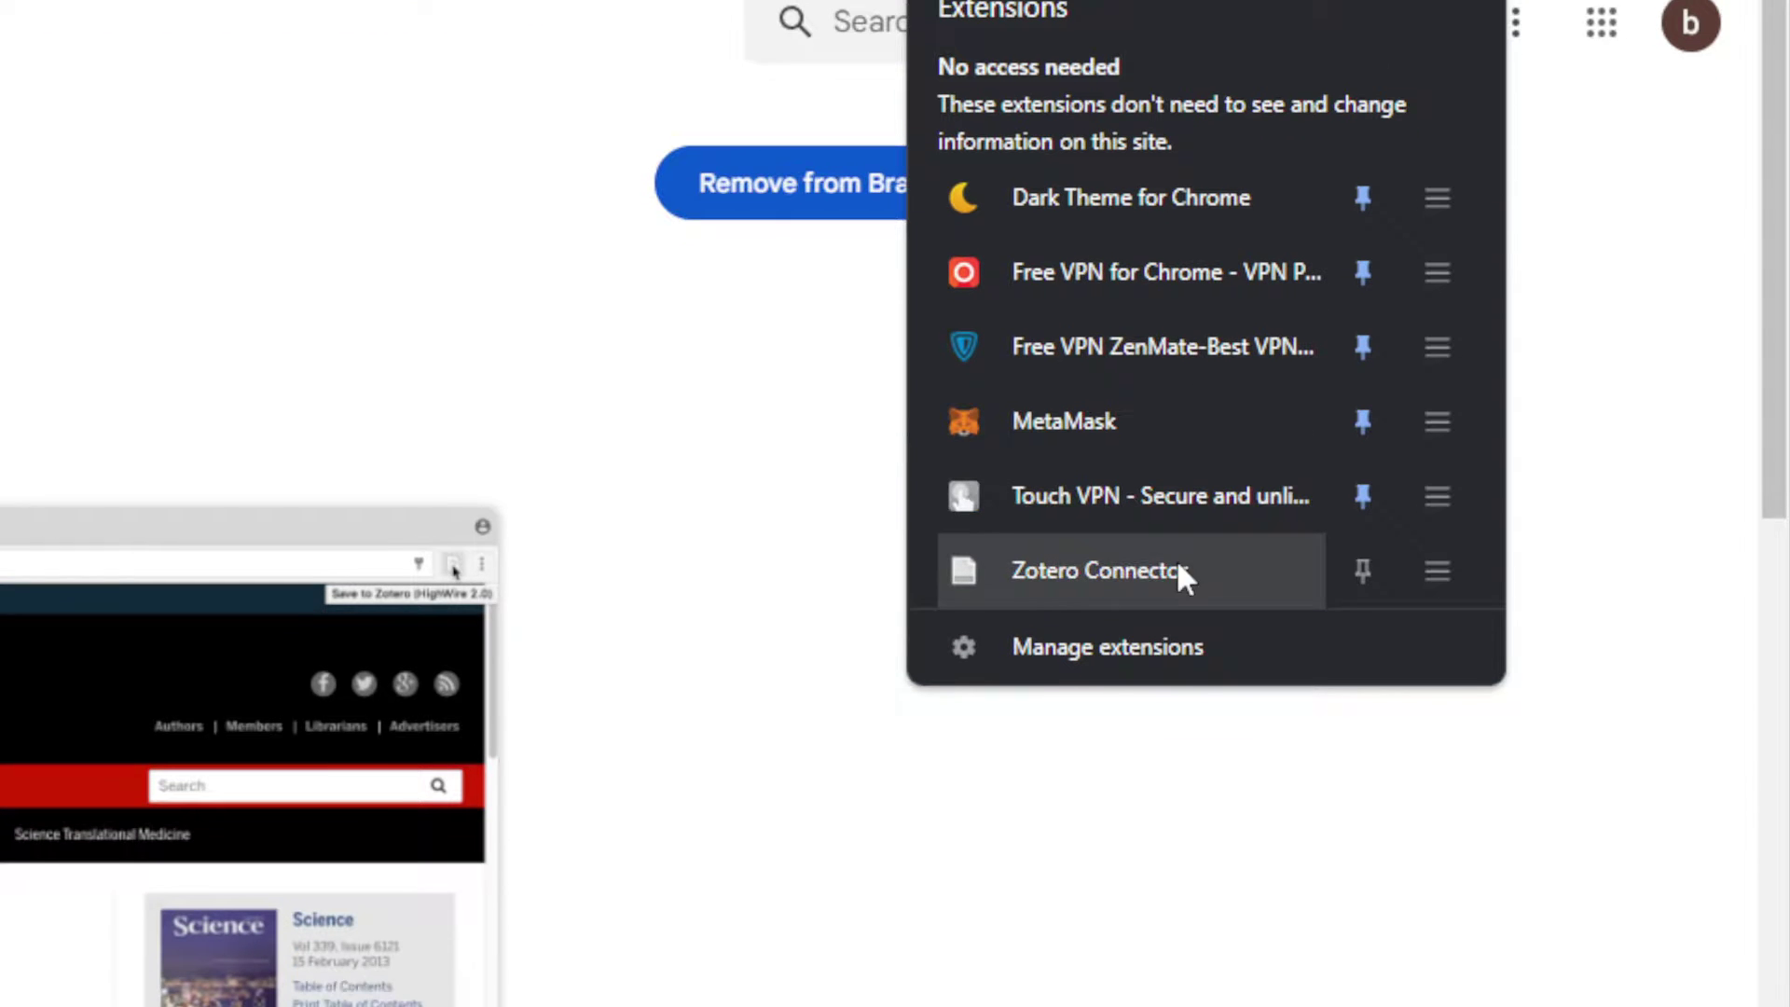
pyautogui.click(1363, 570)
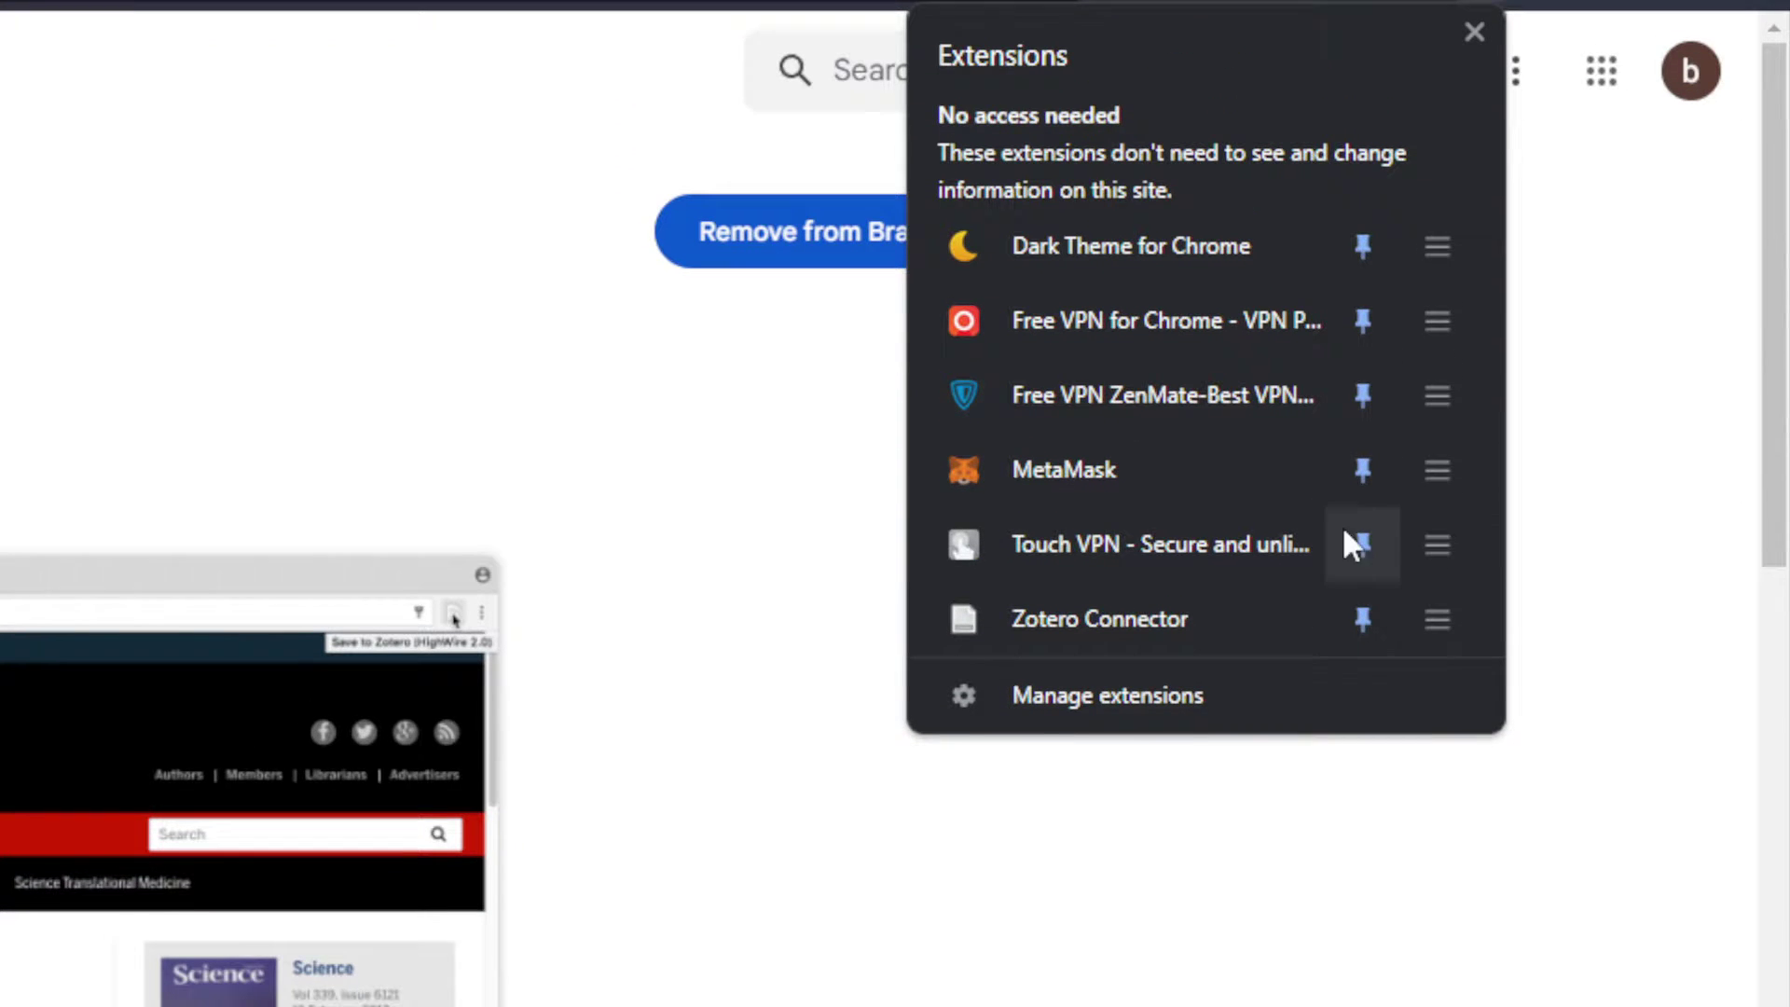
pyautogui.click(1362, 544)
pyautogui.click(1362, 470)
pyautogui.click(1361, 396)
pyautogui.click(1362, 321)
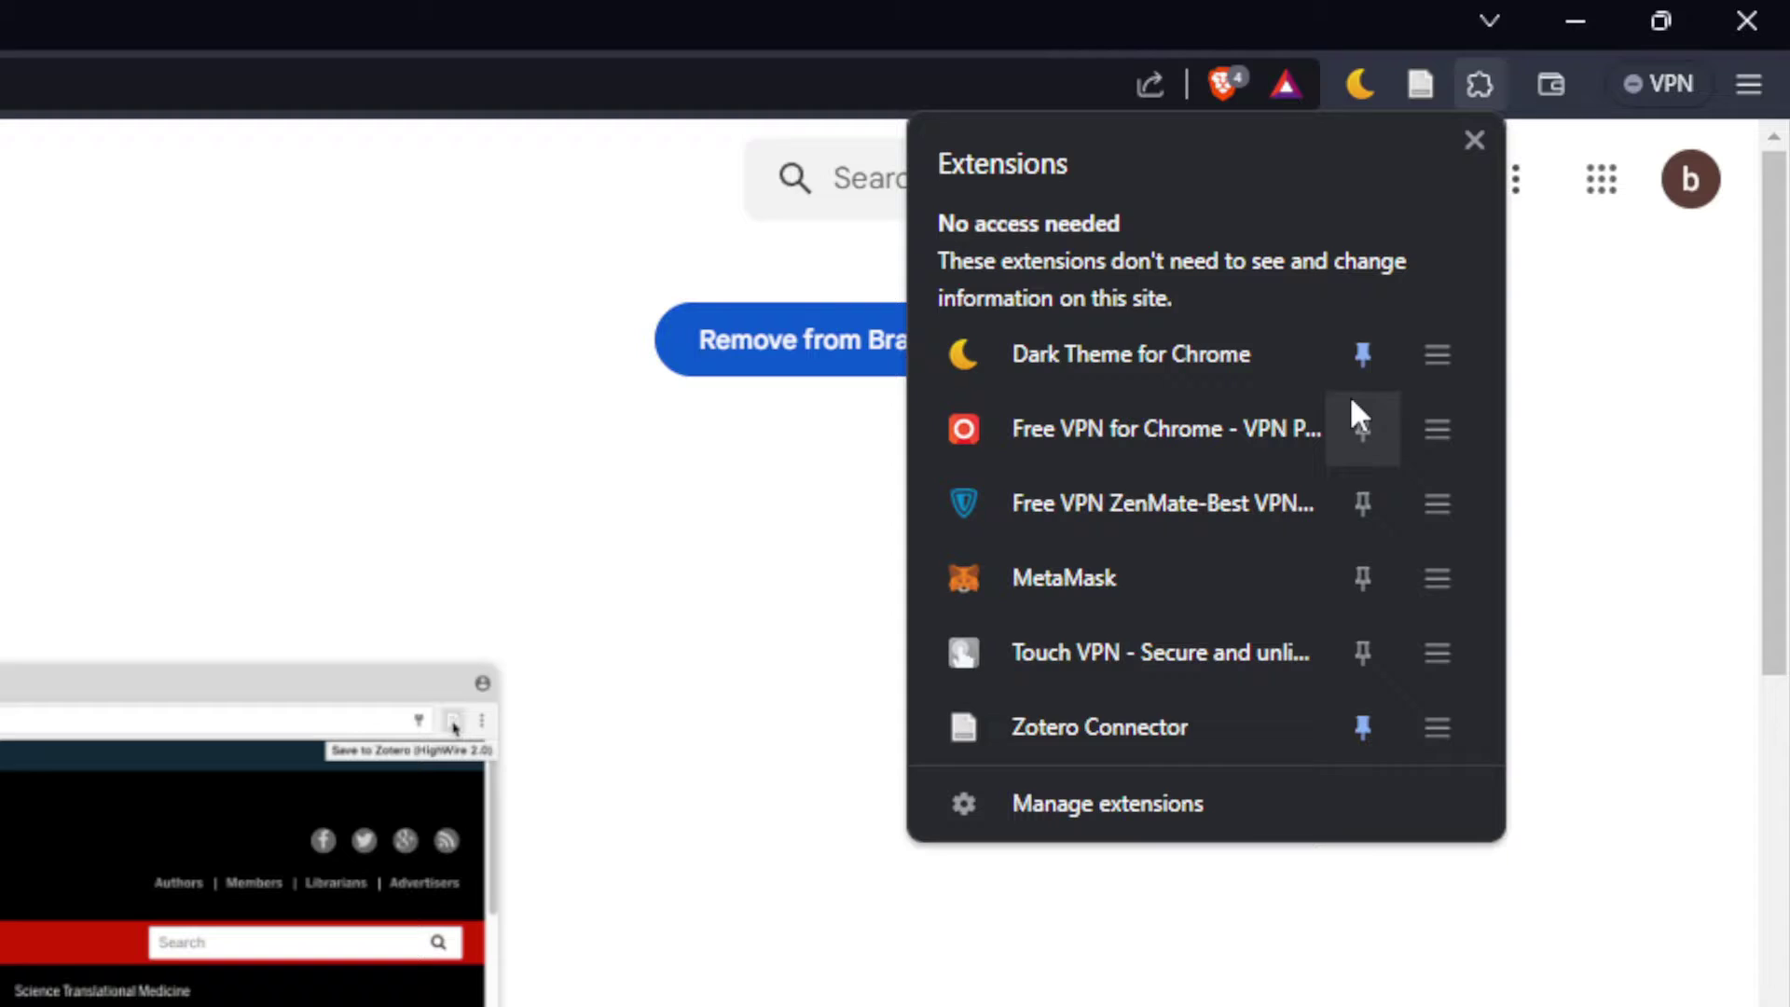
pyautogui.click(1362, 355)
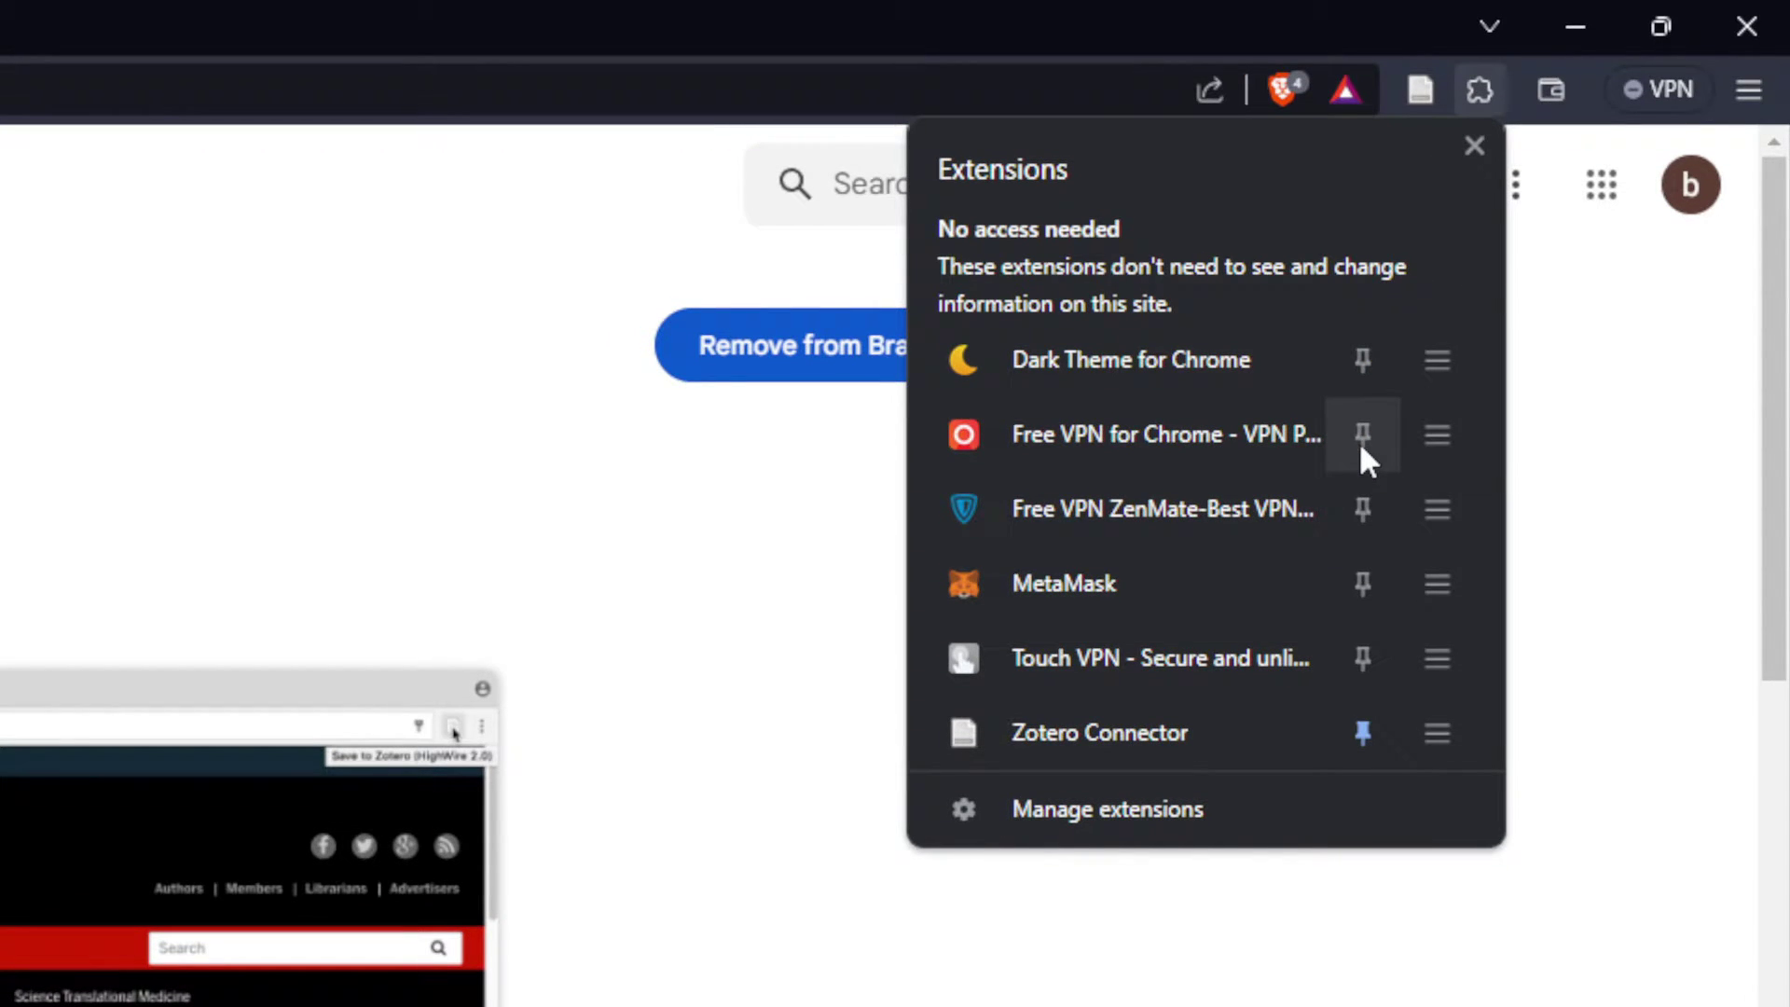
# Re-pin Dark Theme, Touch VPN and ZenMate, then close the Web Store tab
pyautogui.click(1371, 365)
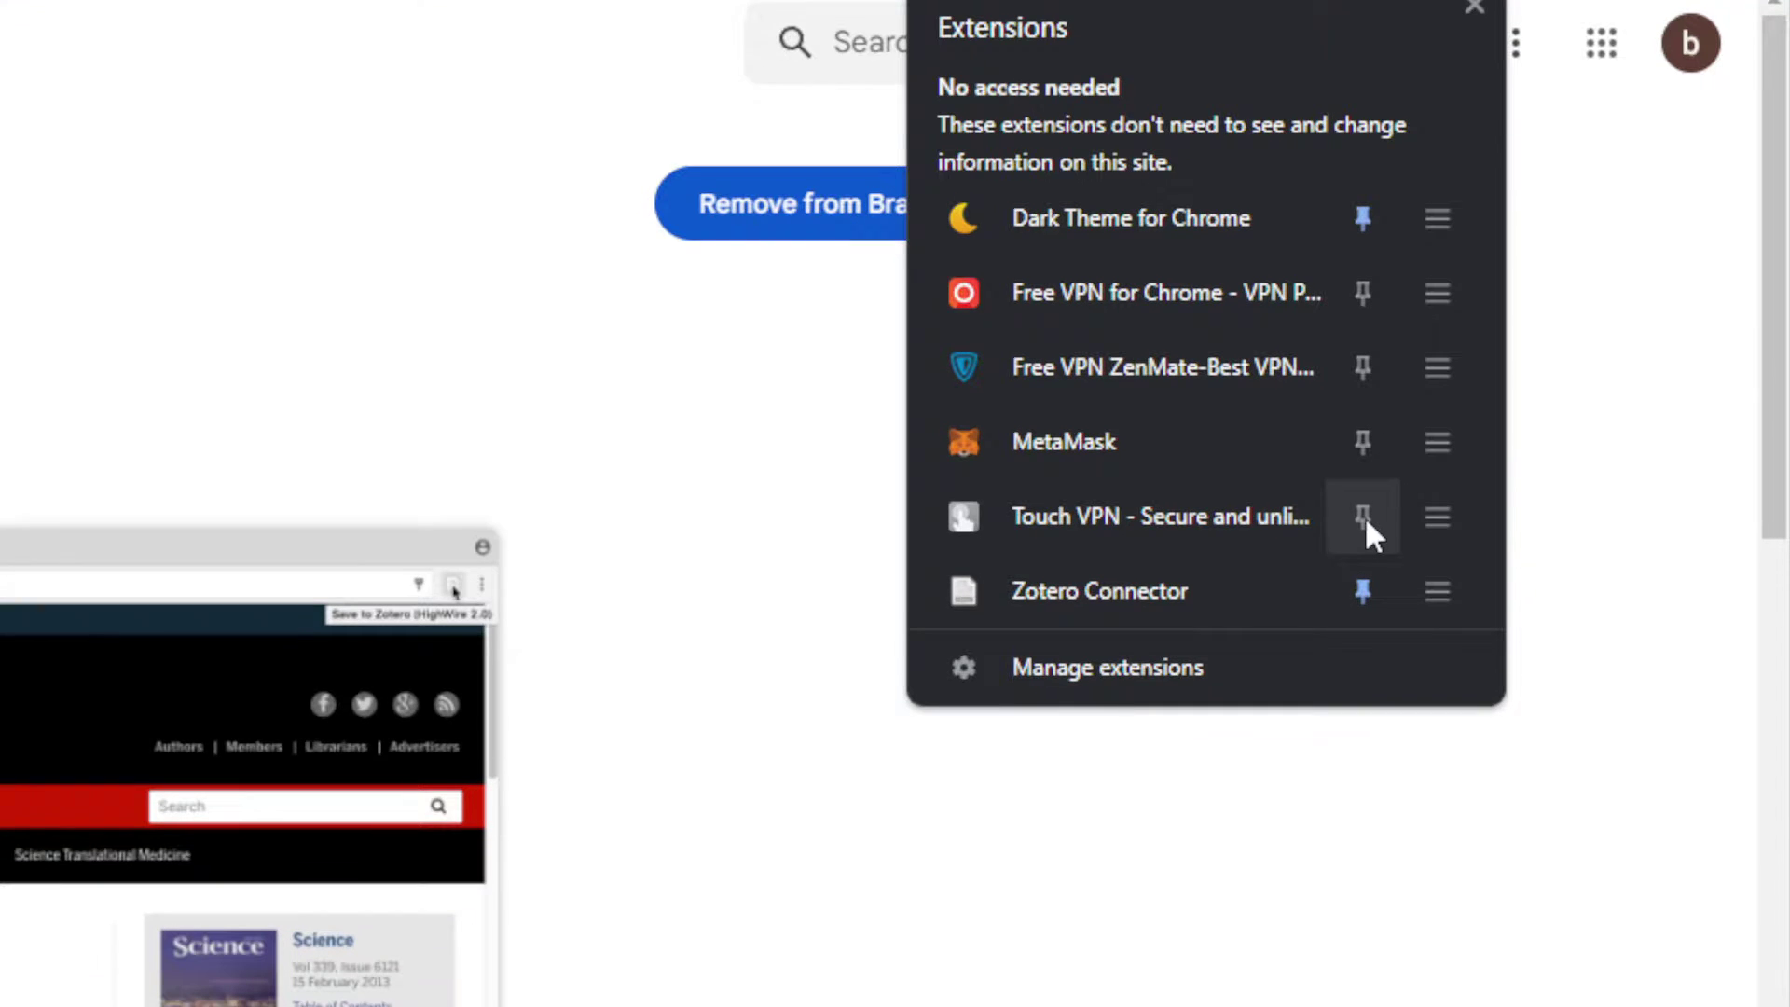
pyautogui.click(1363, 612)
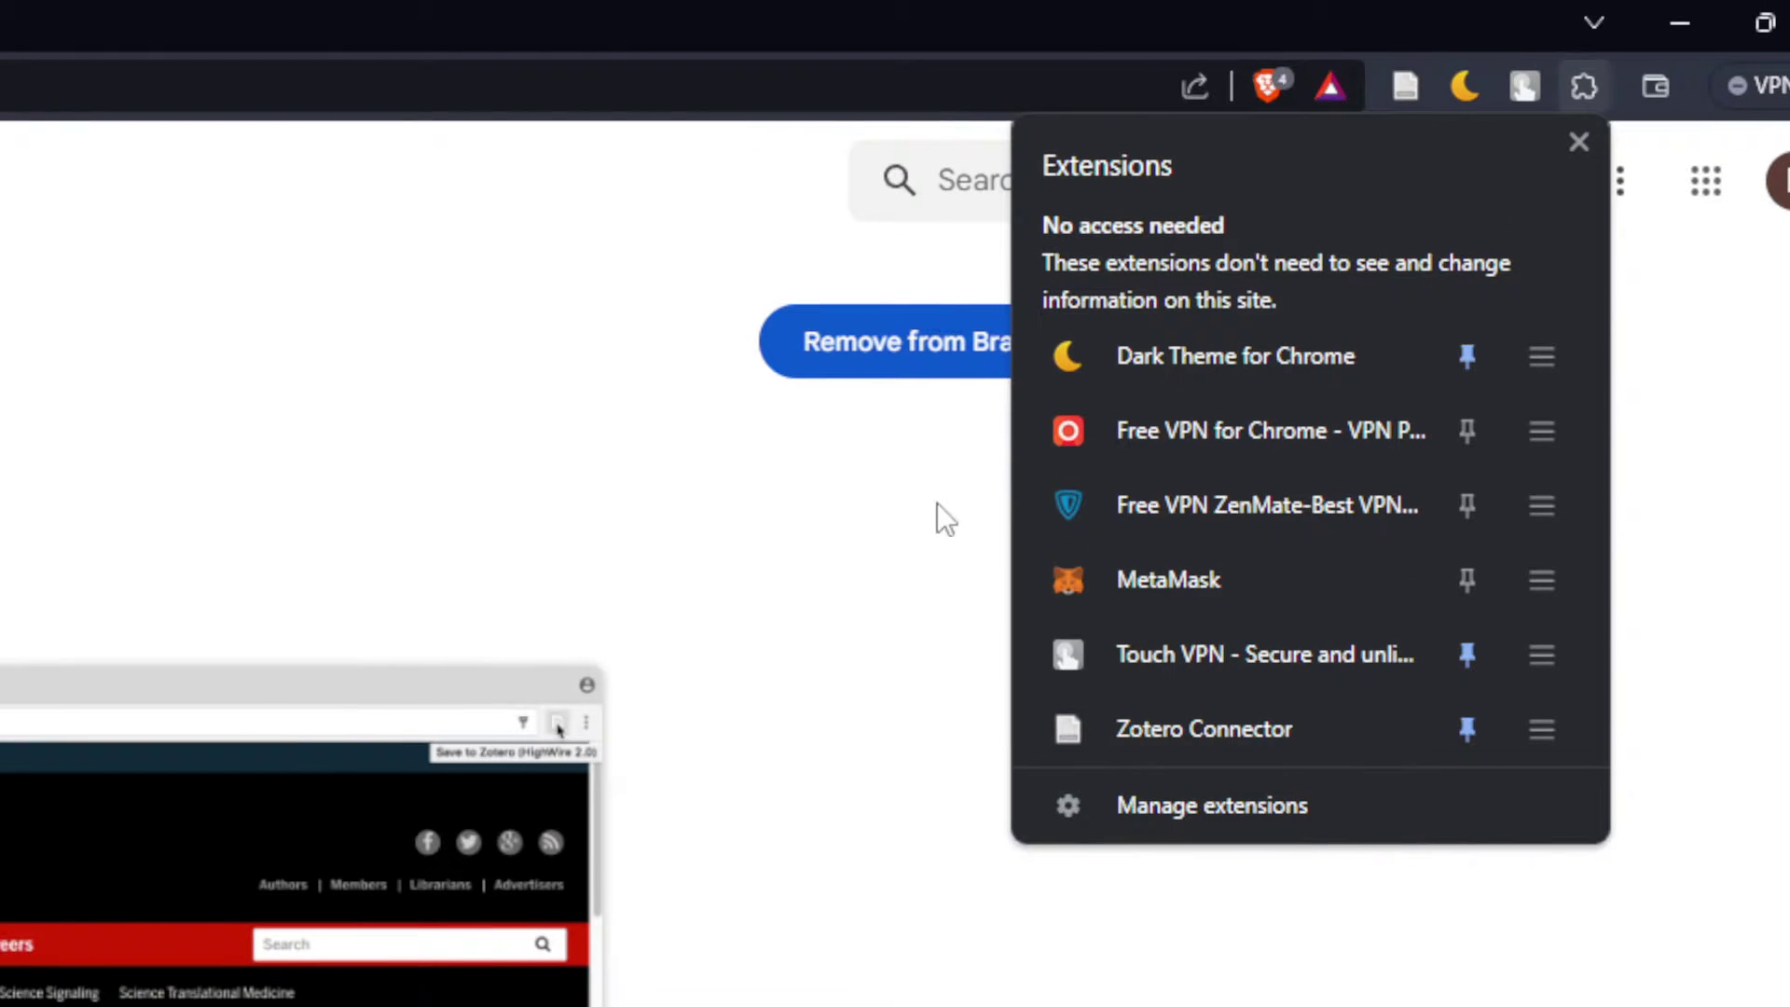
pyautogui.click(1363, 488)
pyautogui.click(410, 457)
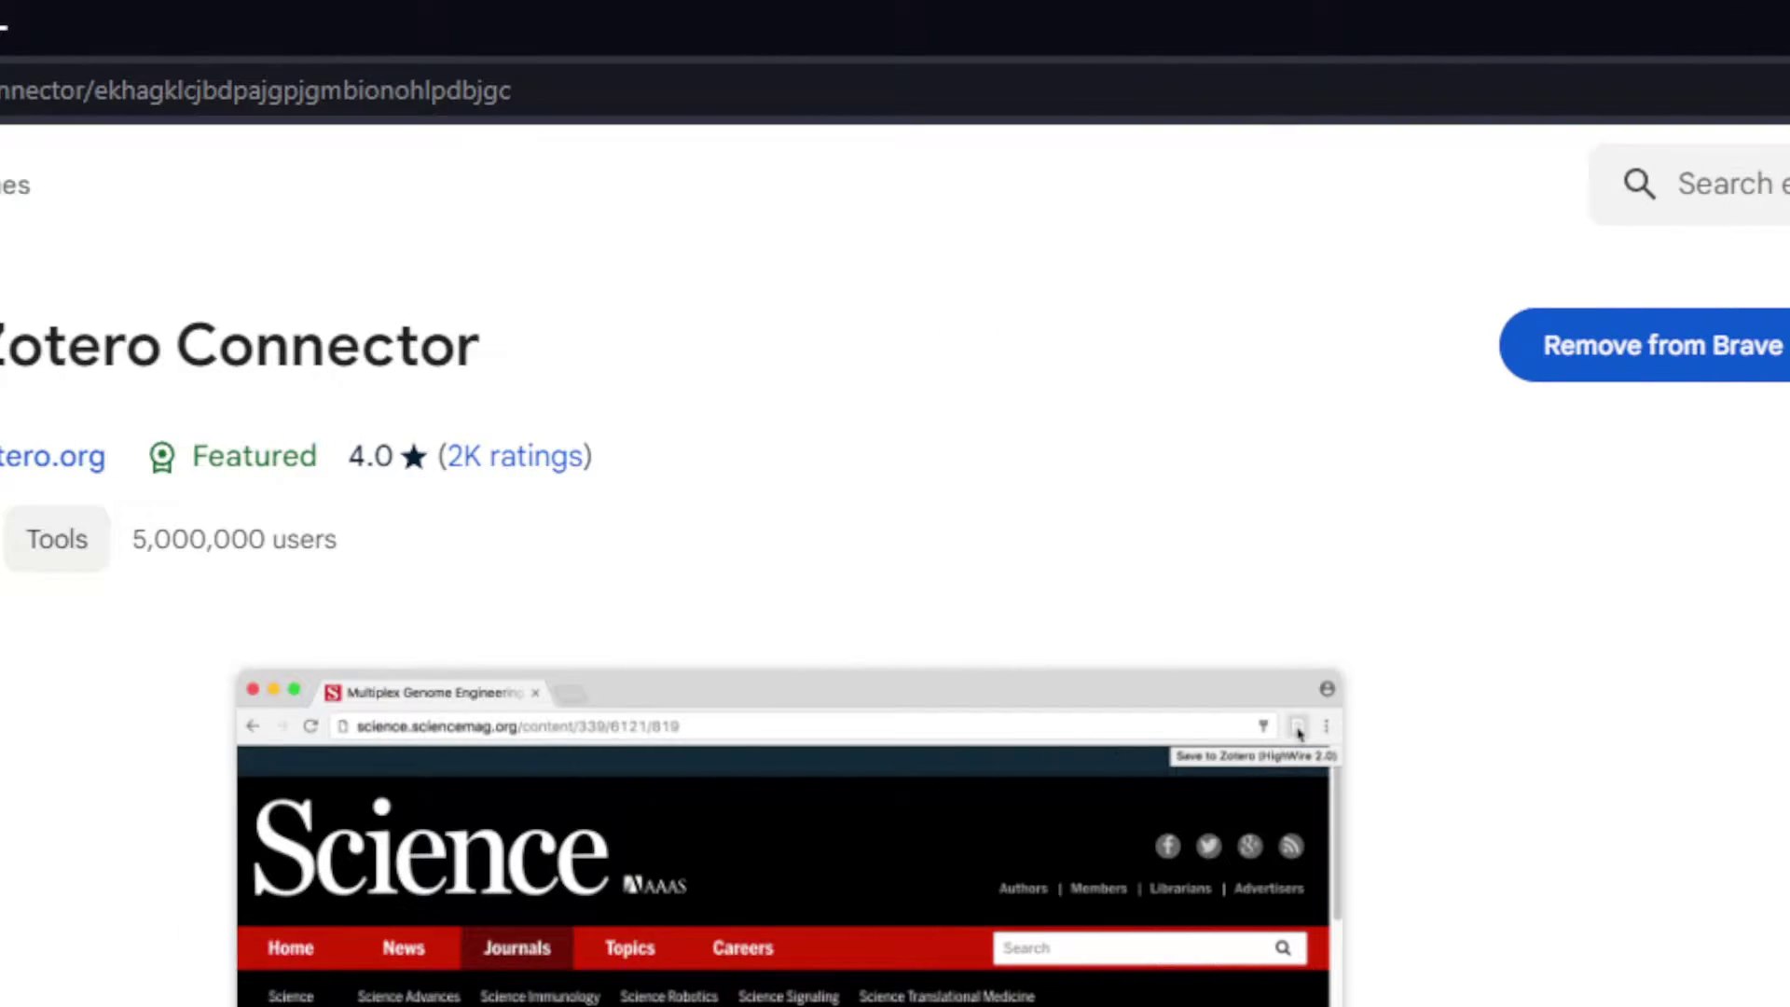
pyautogui.click(424, 28)
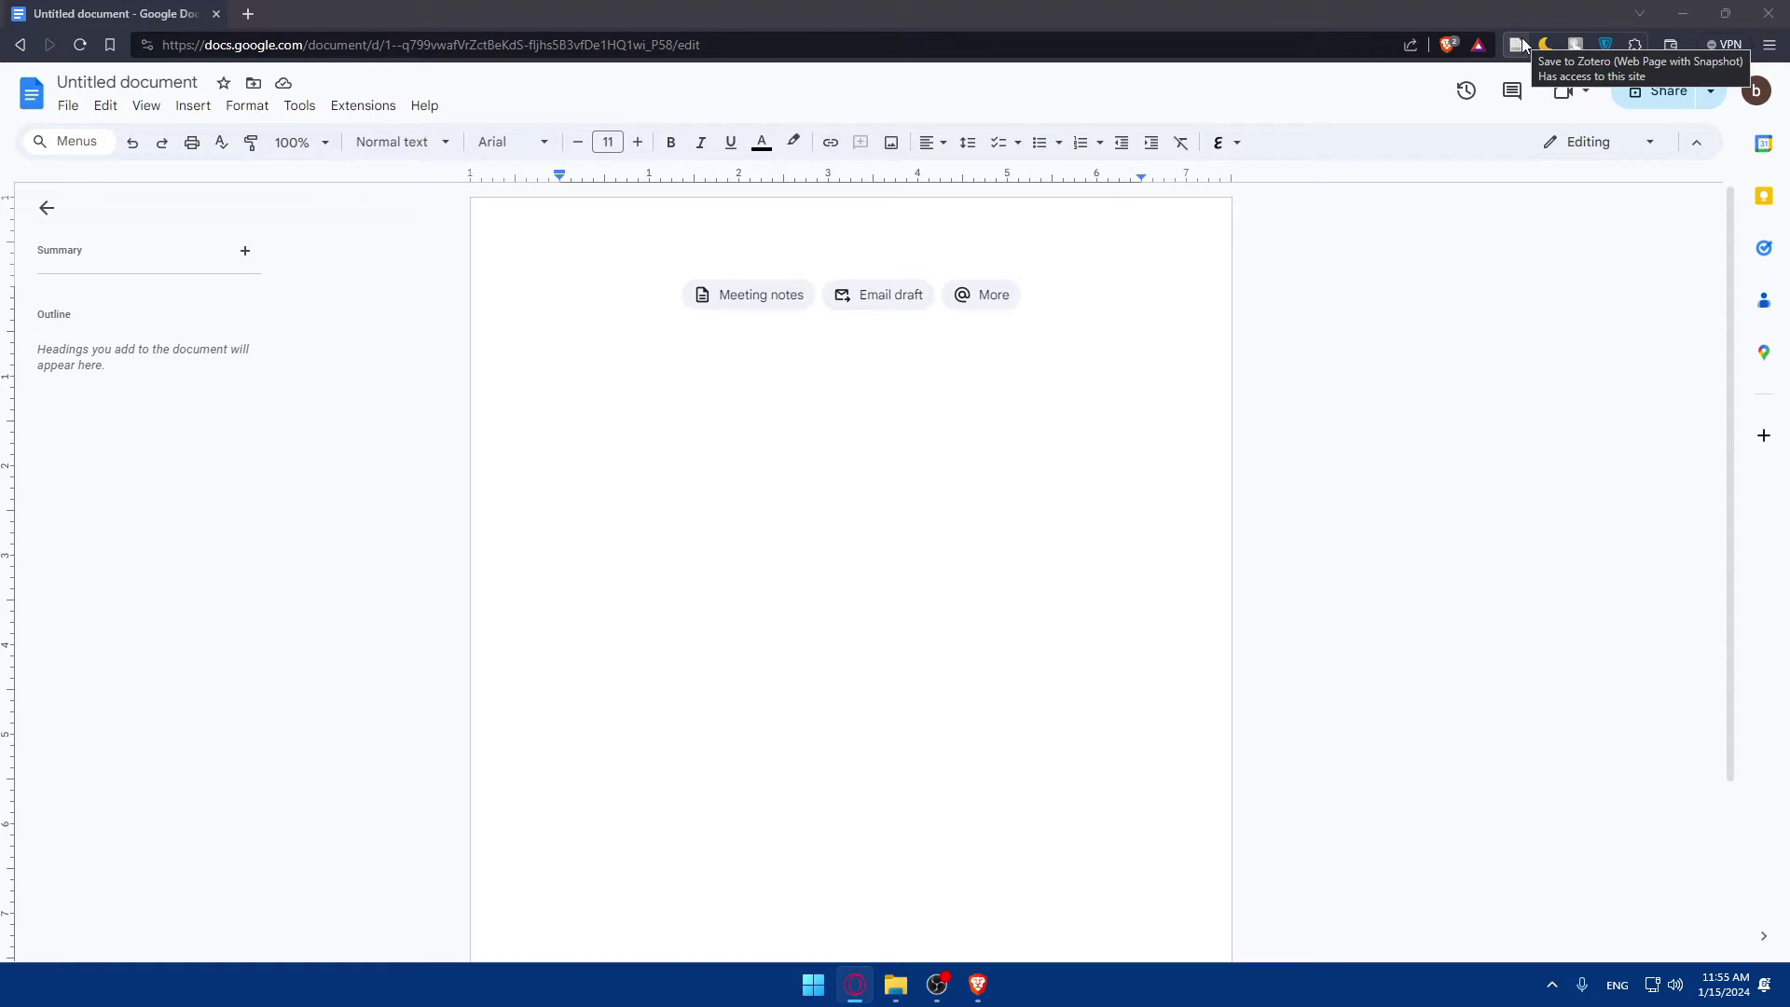
# Place the cursor in the empty document body, bringing up the 'Q3 plan review' email draft preview
pyautogui.click(655, 299)
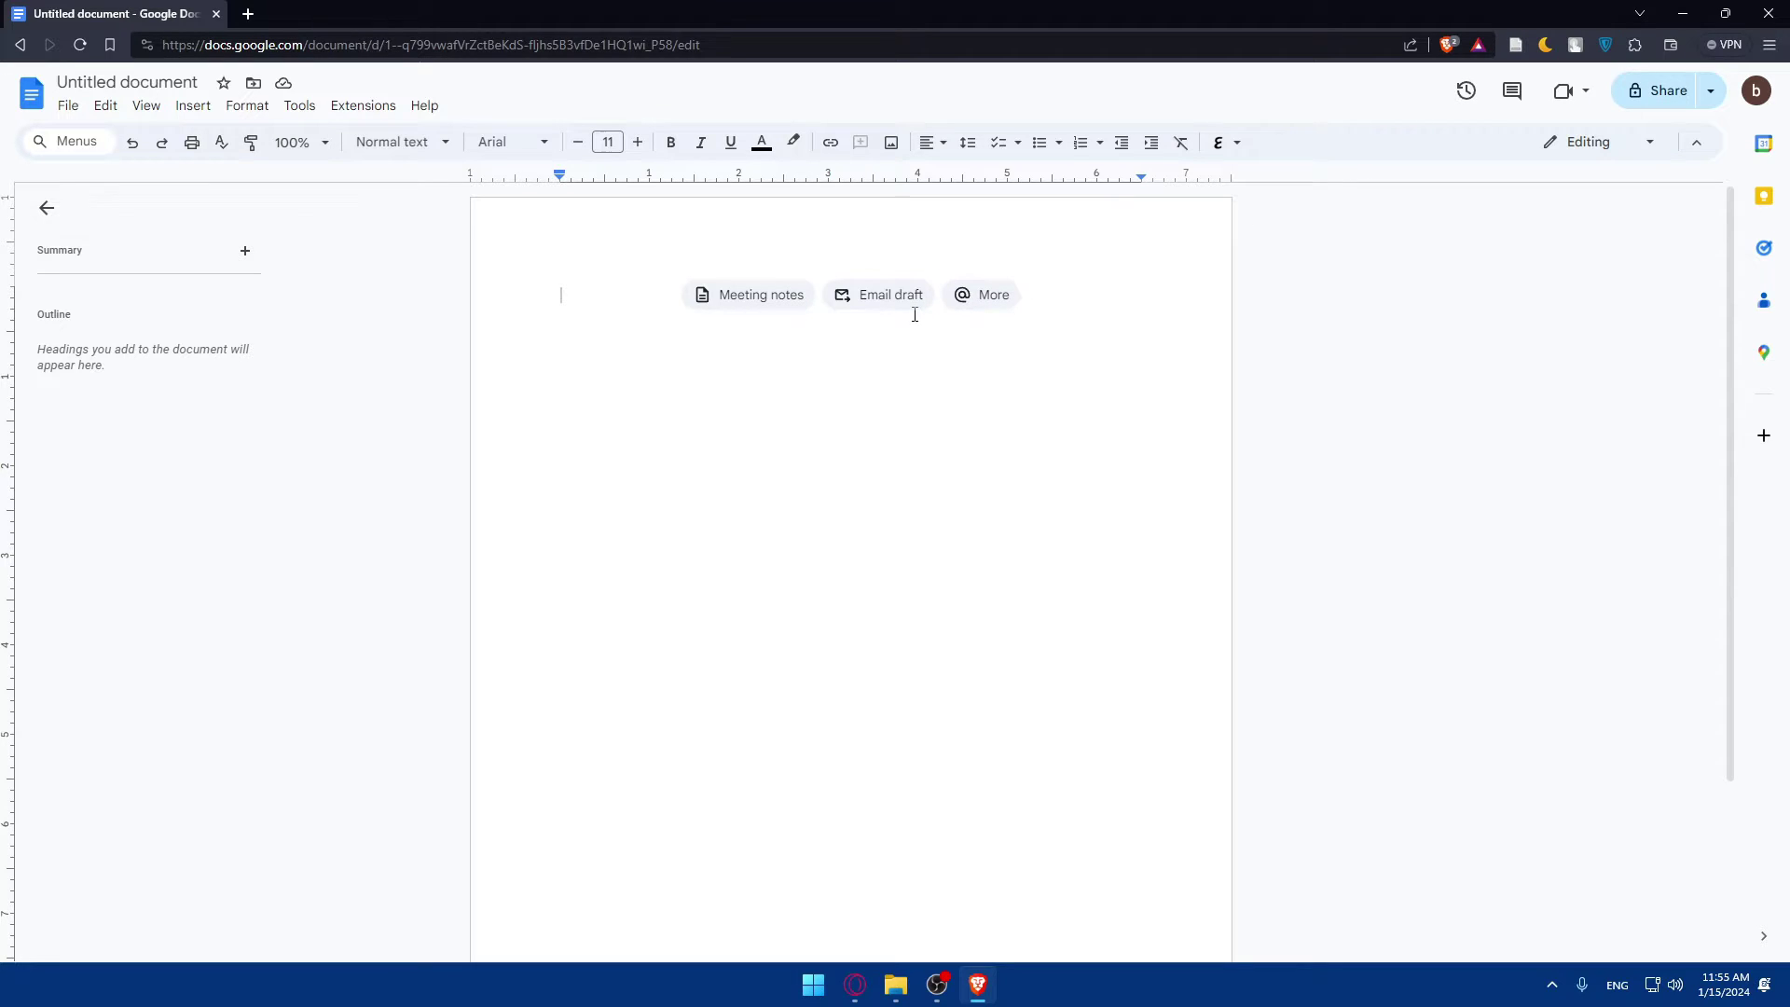
pyautogui.moveTo(907, 311)
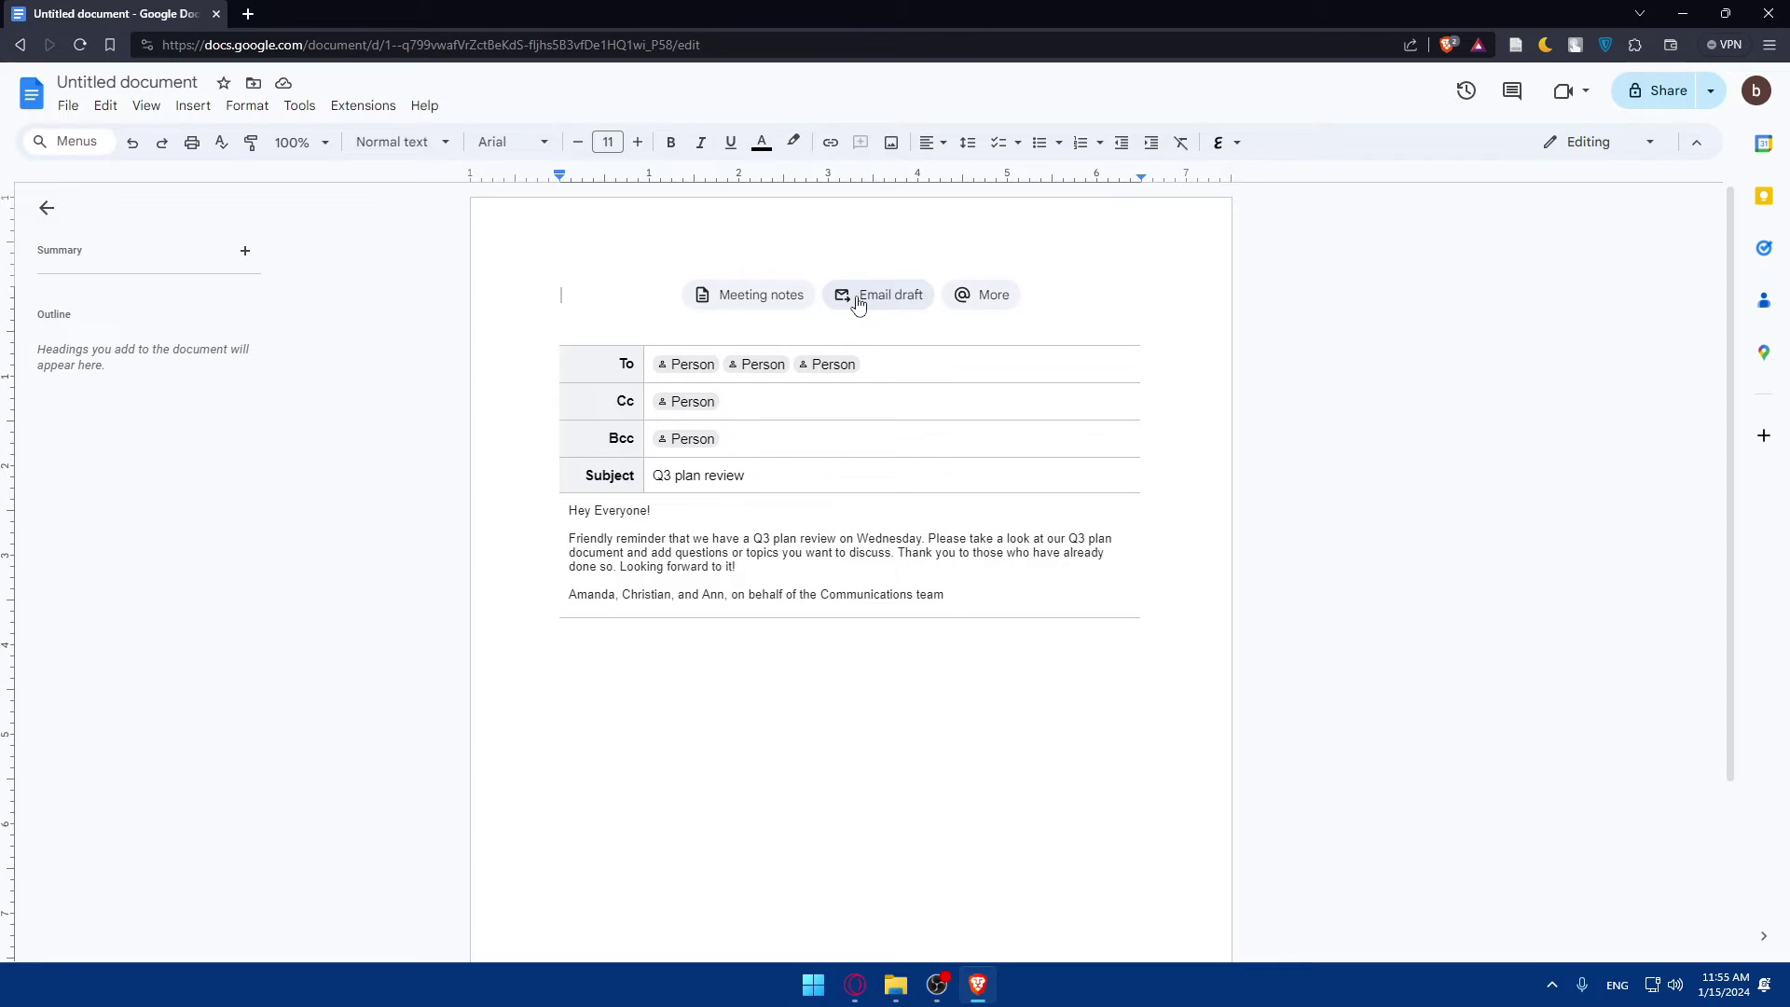
# Choose Options for Zotero Connector in the Extensions menu to reach its Preferences page
pyautogui.click(1518, 45)
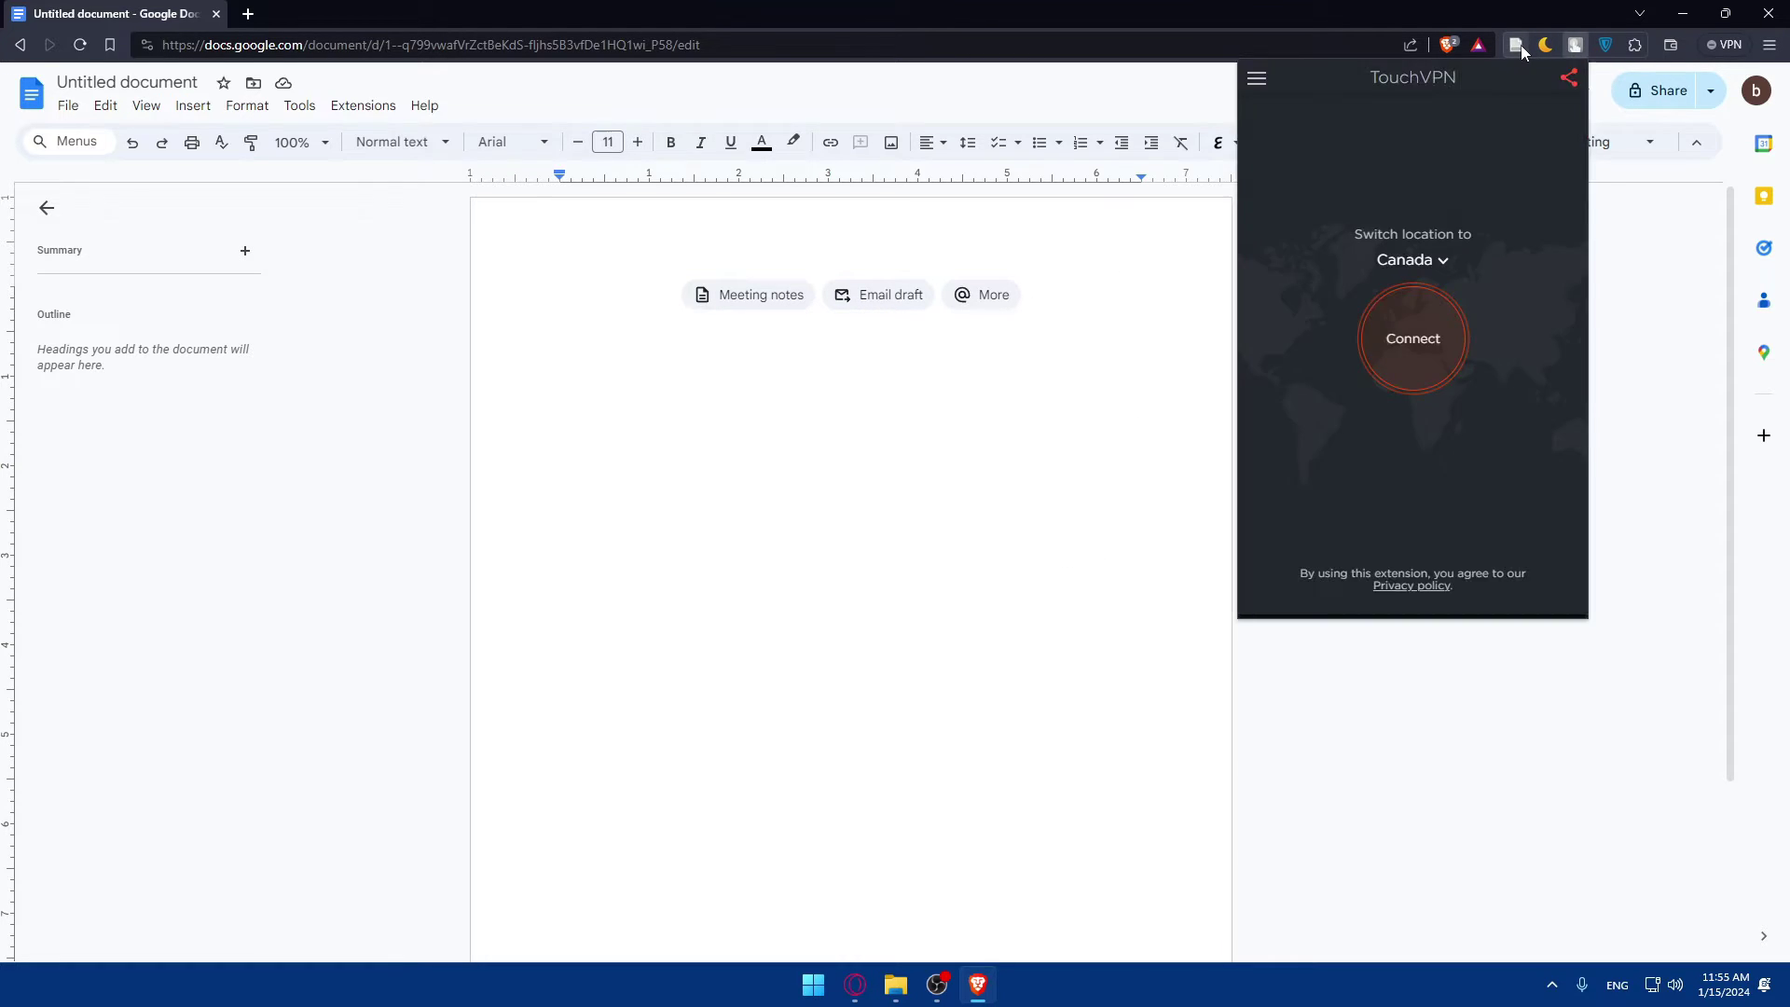
pyautogui.click(1519, 45)
pyautogui.click(1634, 45)
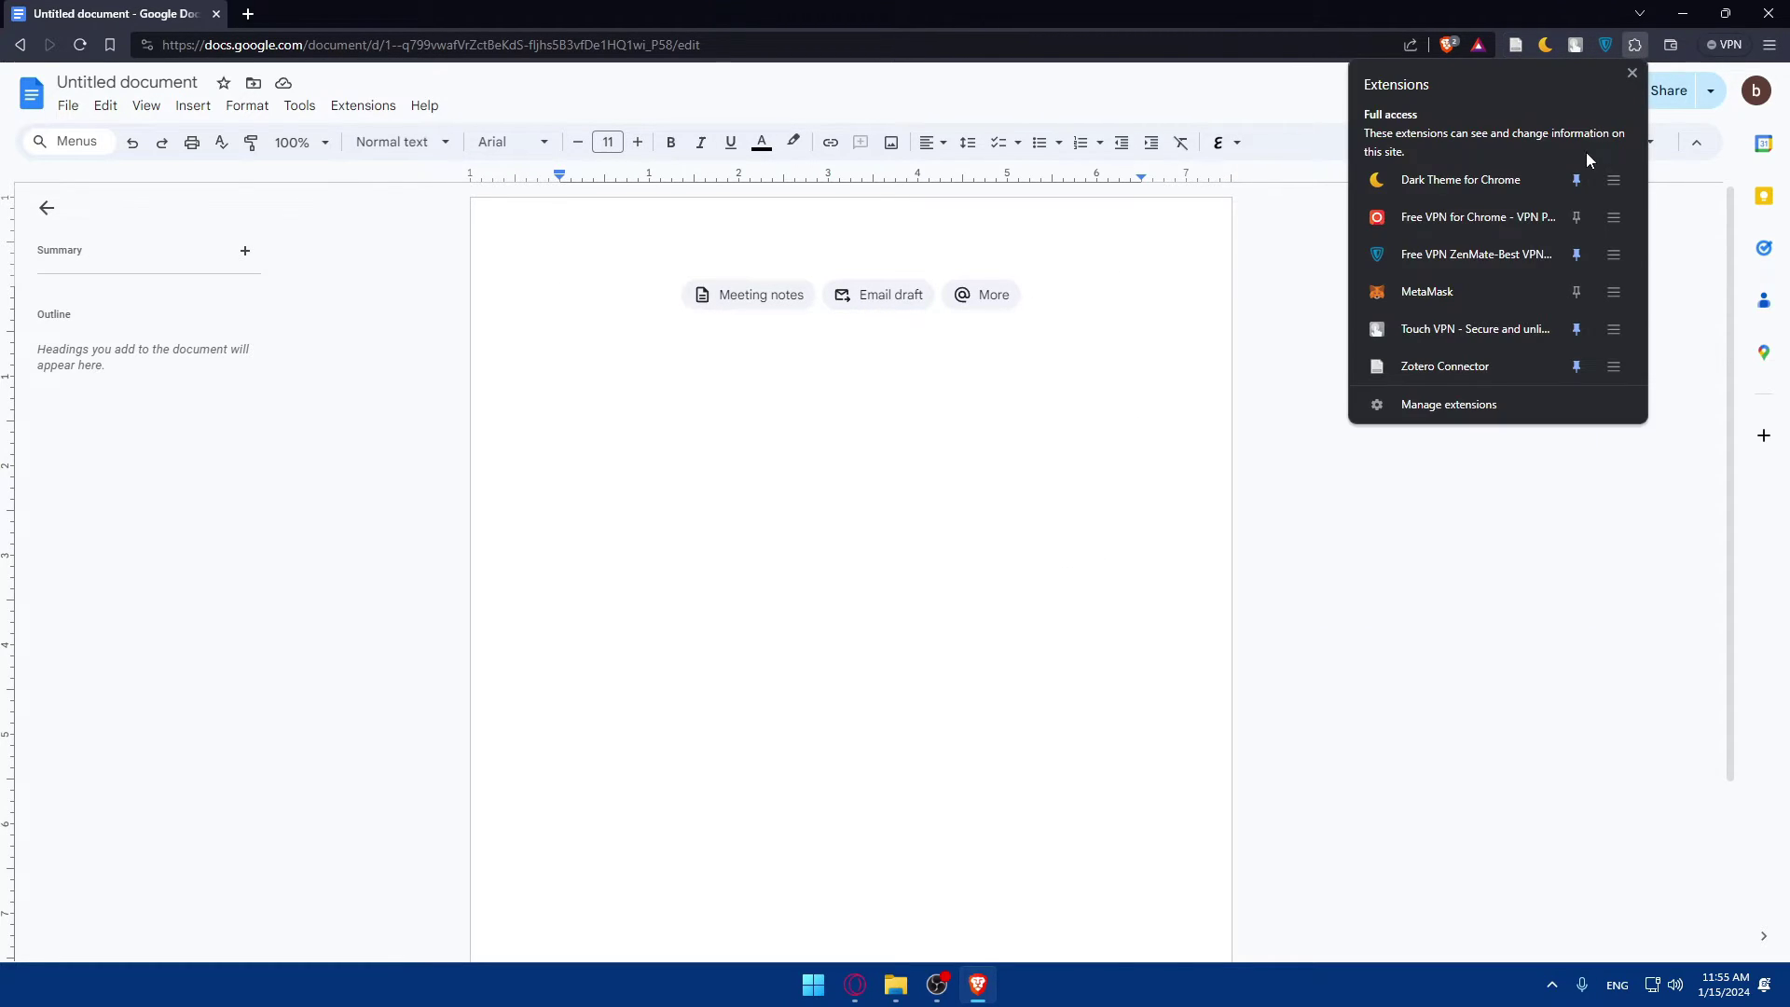
pyautogui.click(1511, 365)
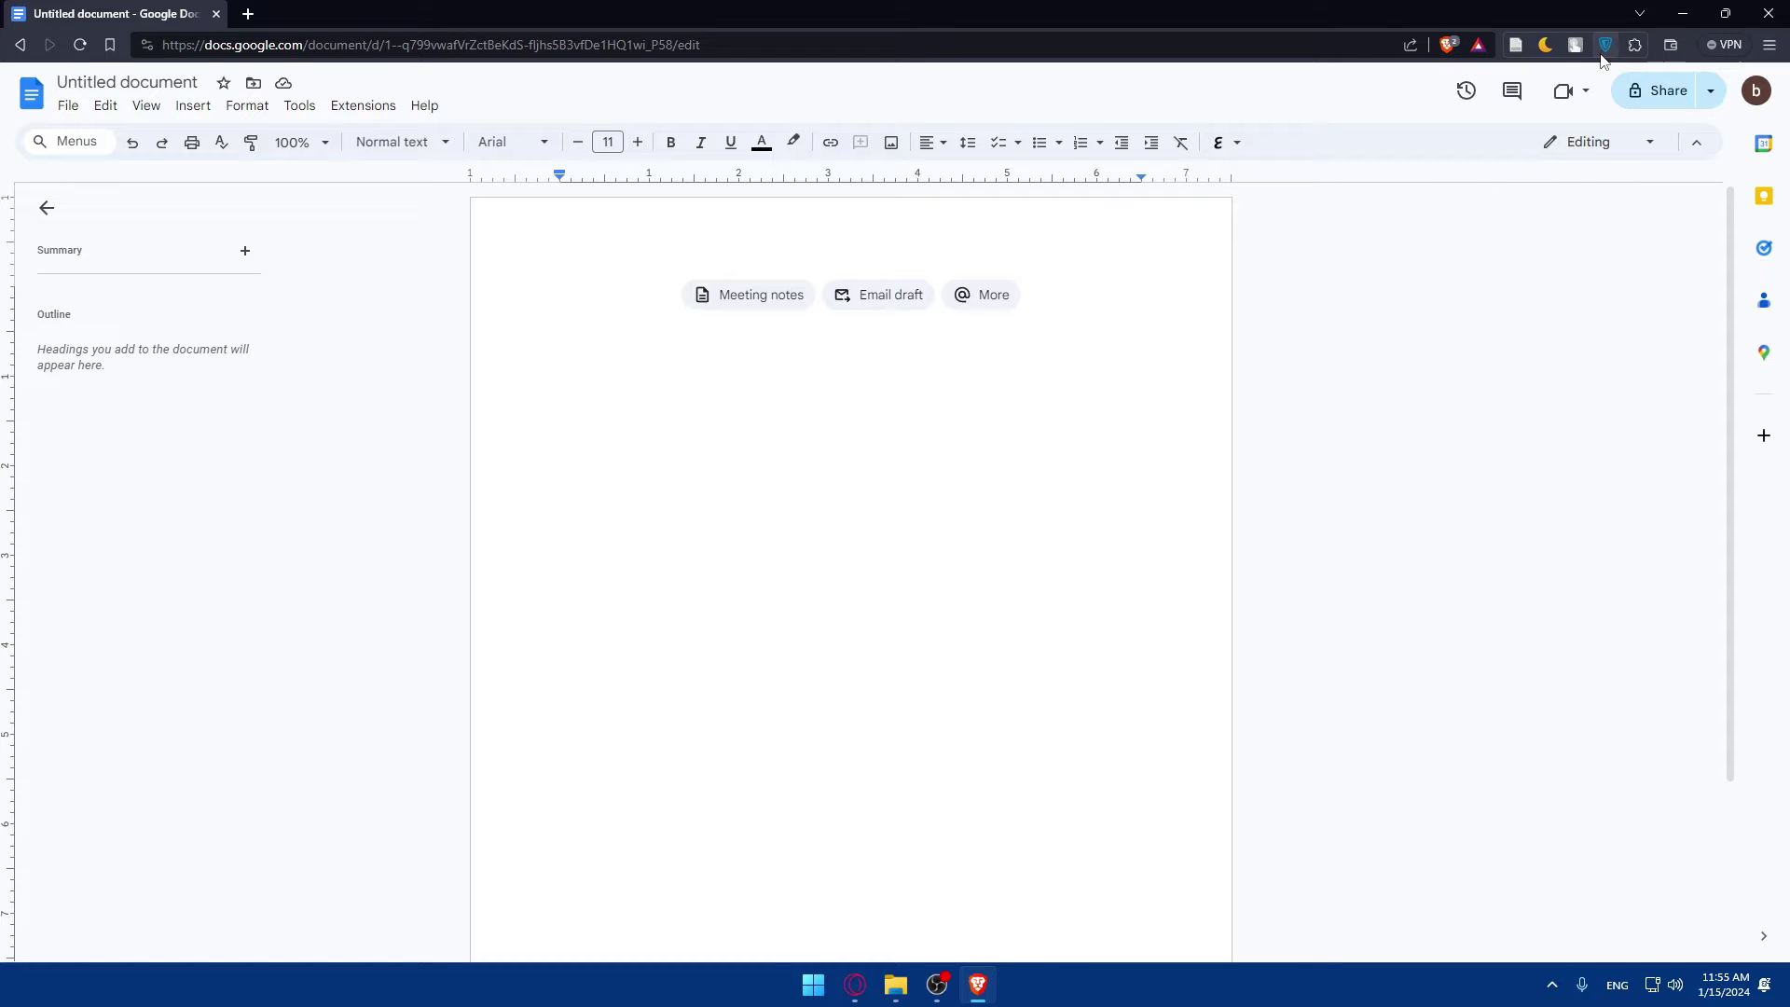
pyautogui.click(1634, 44)
pyautogui.click(1613, 365)
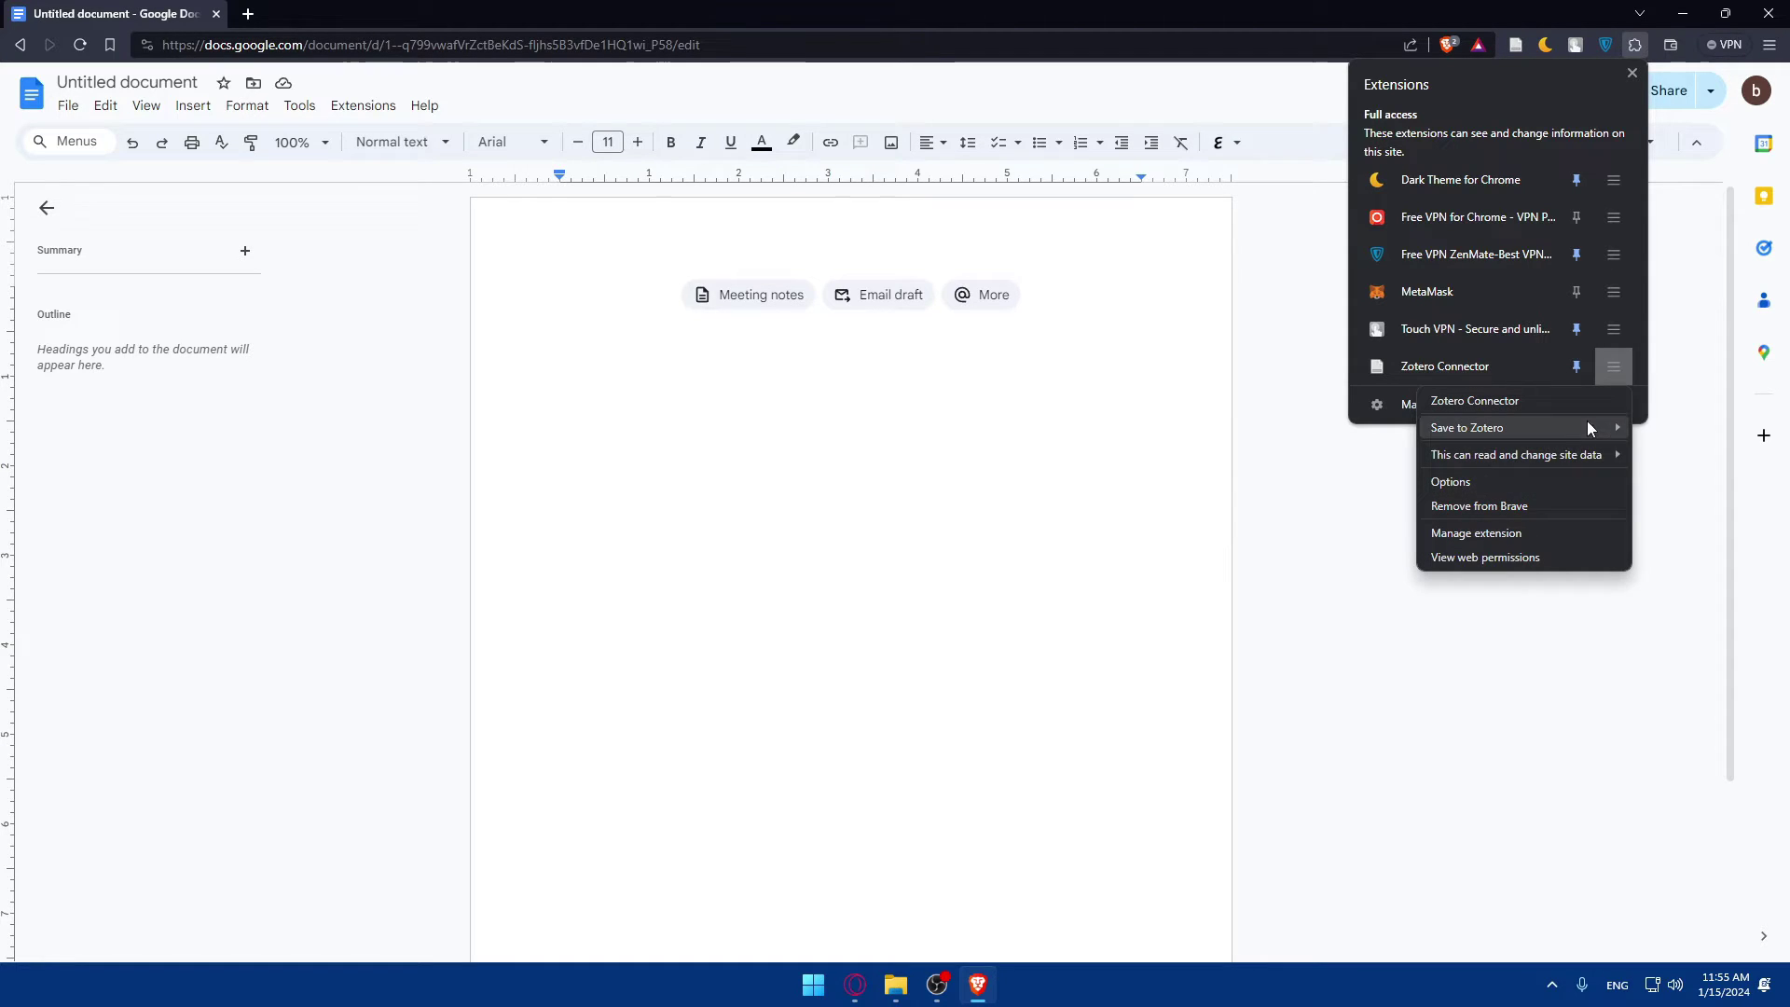
pyautogui.click(1496, 482)
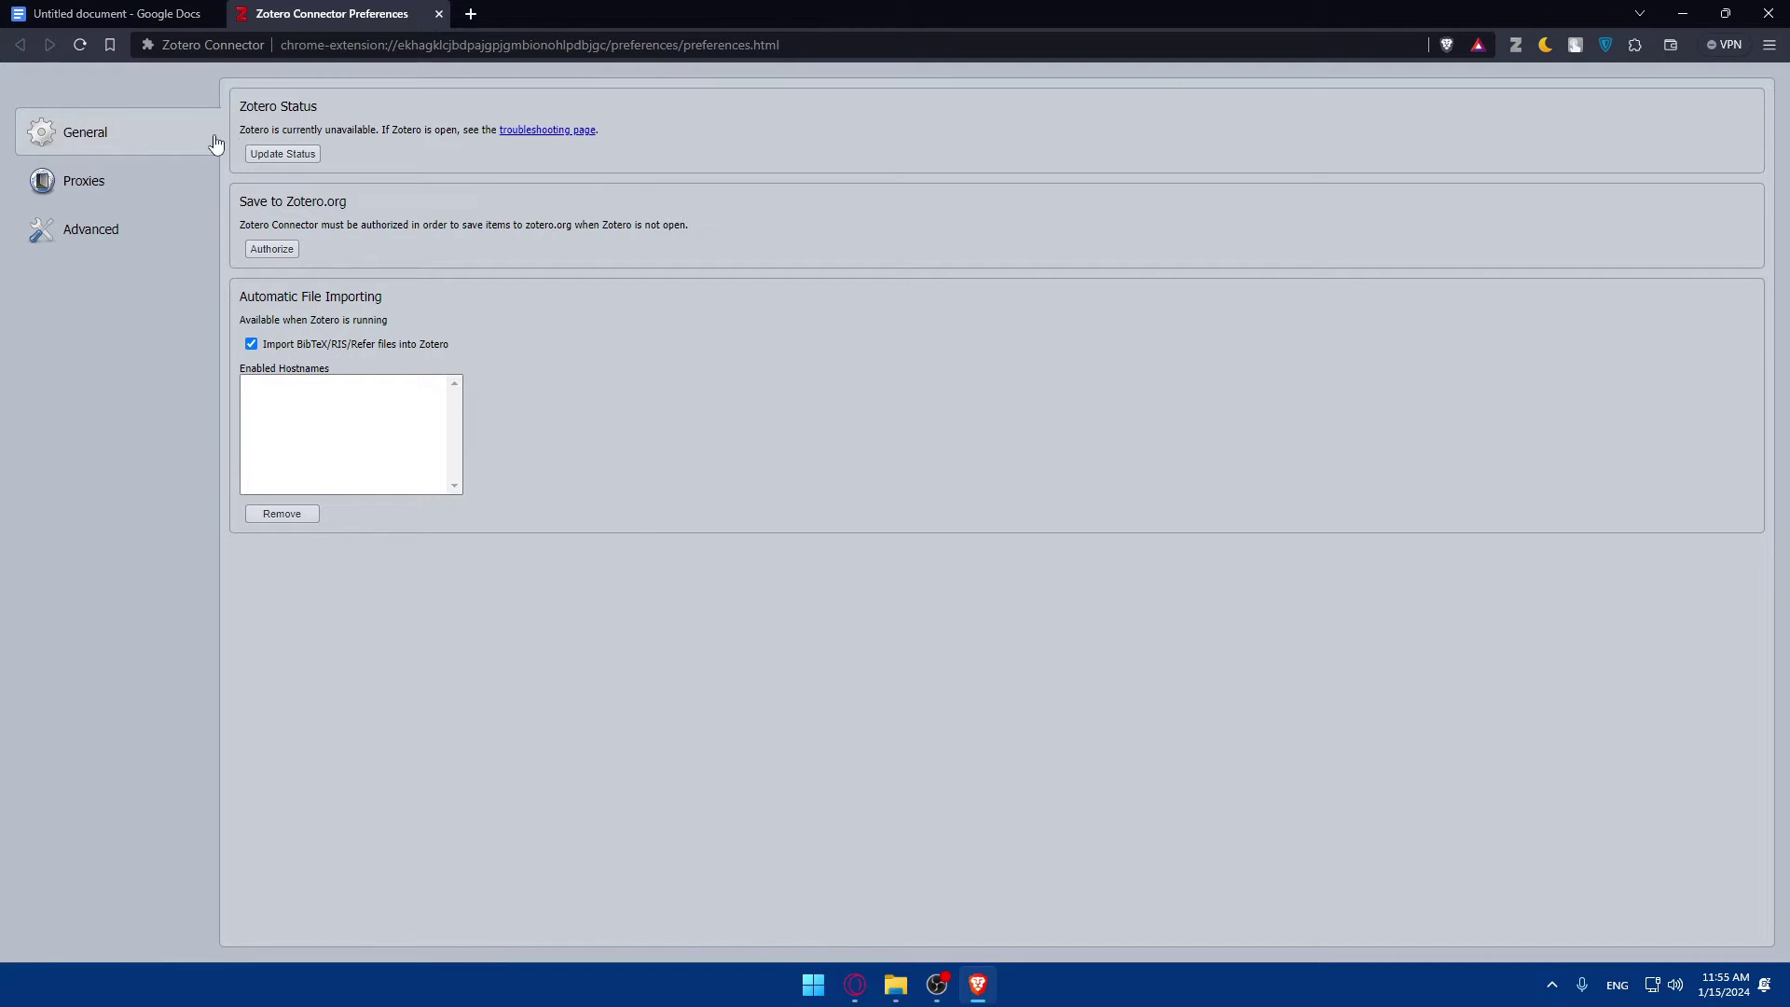
# Start authorizing the connector with zotero.org under Save to Zotero.org
pyautogui.moveTo(240, 135); pyautogui.dragTo(393, 158)
pyautogui.click(496, 142)
pyautogui.click(289, 249)
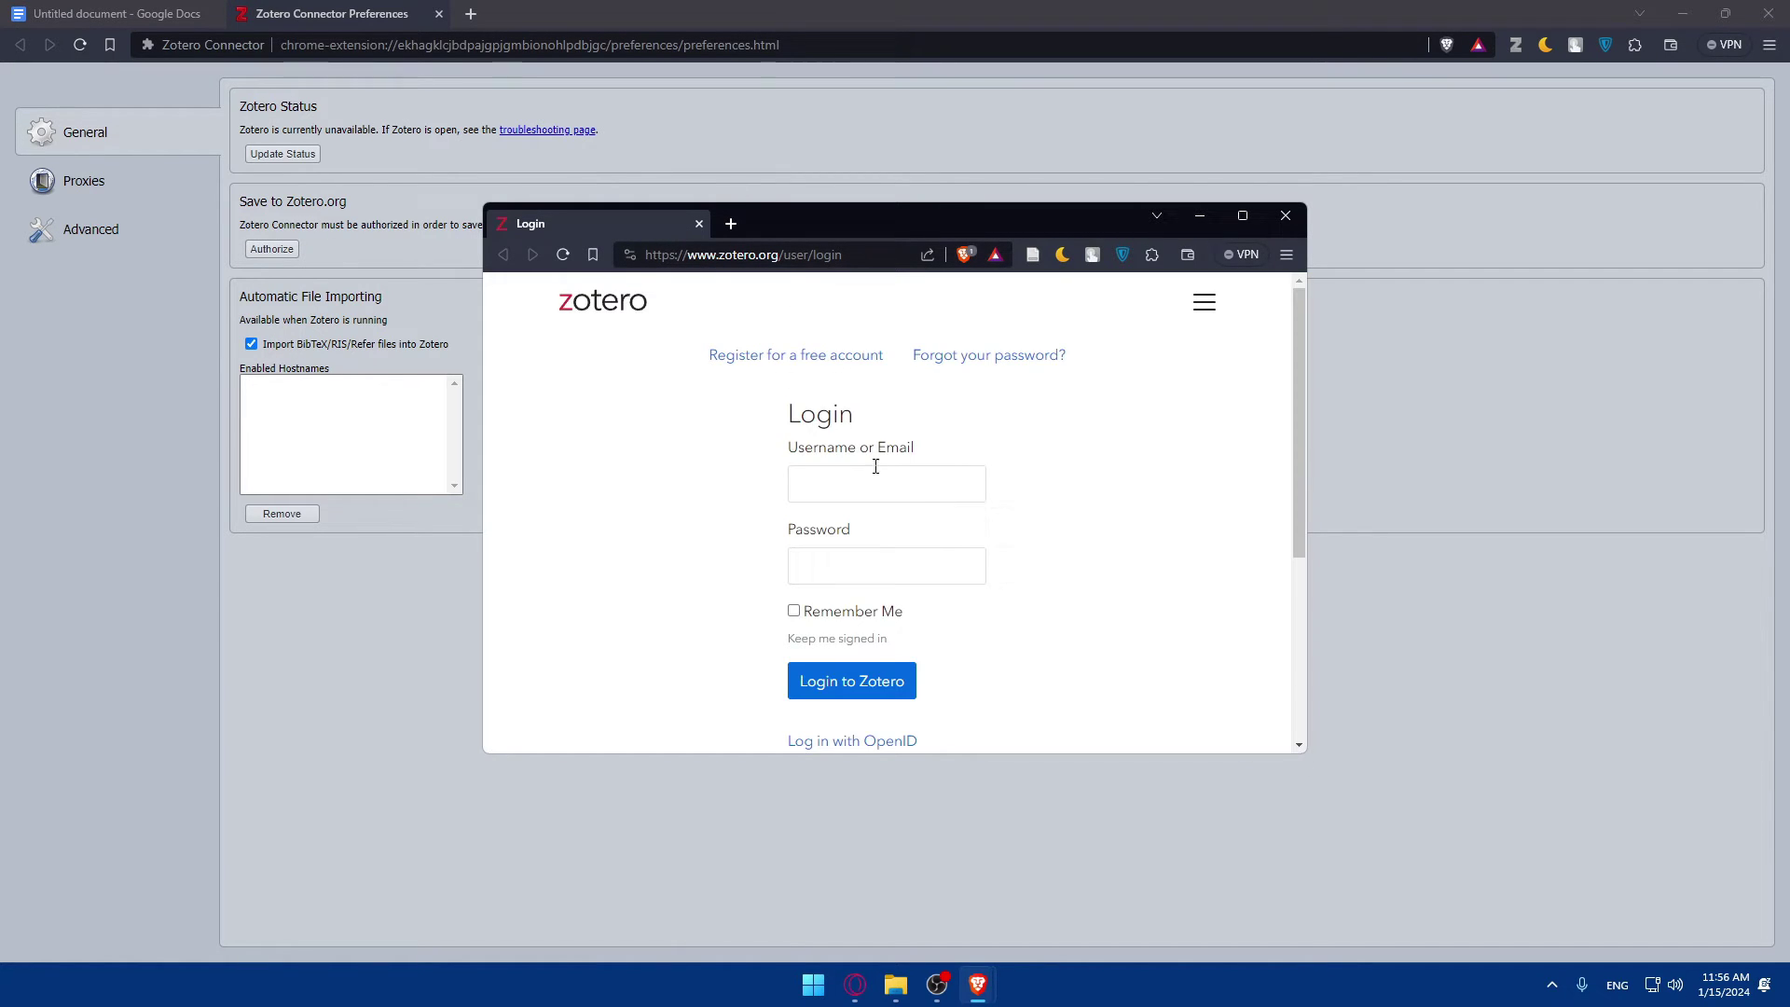
pyautogui.scroll(-2, 859, 466)
pyautogui.scroll(2, 868, 437)
# Go from the login page to the 'Register for a free account' form
pyautogui.click(802, 357)
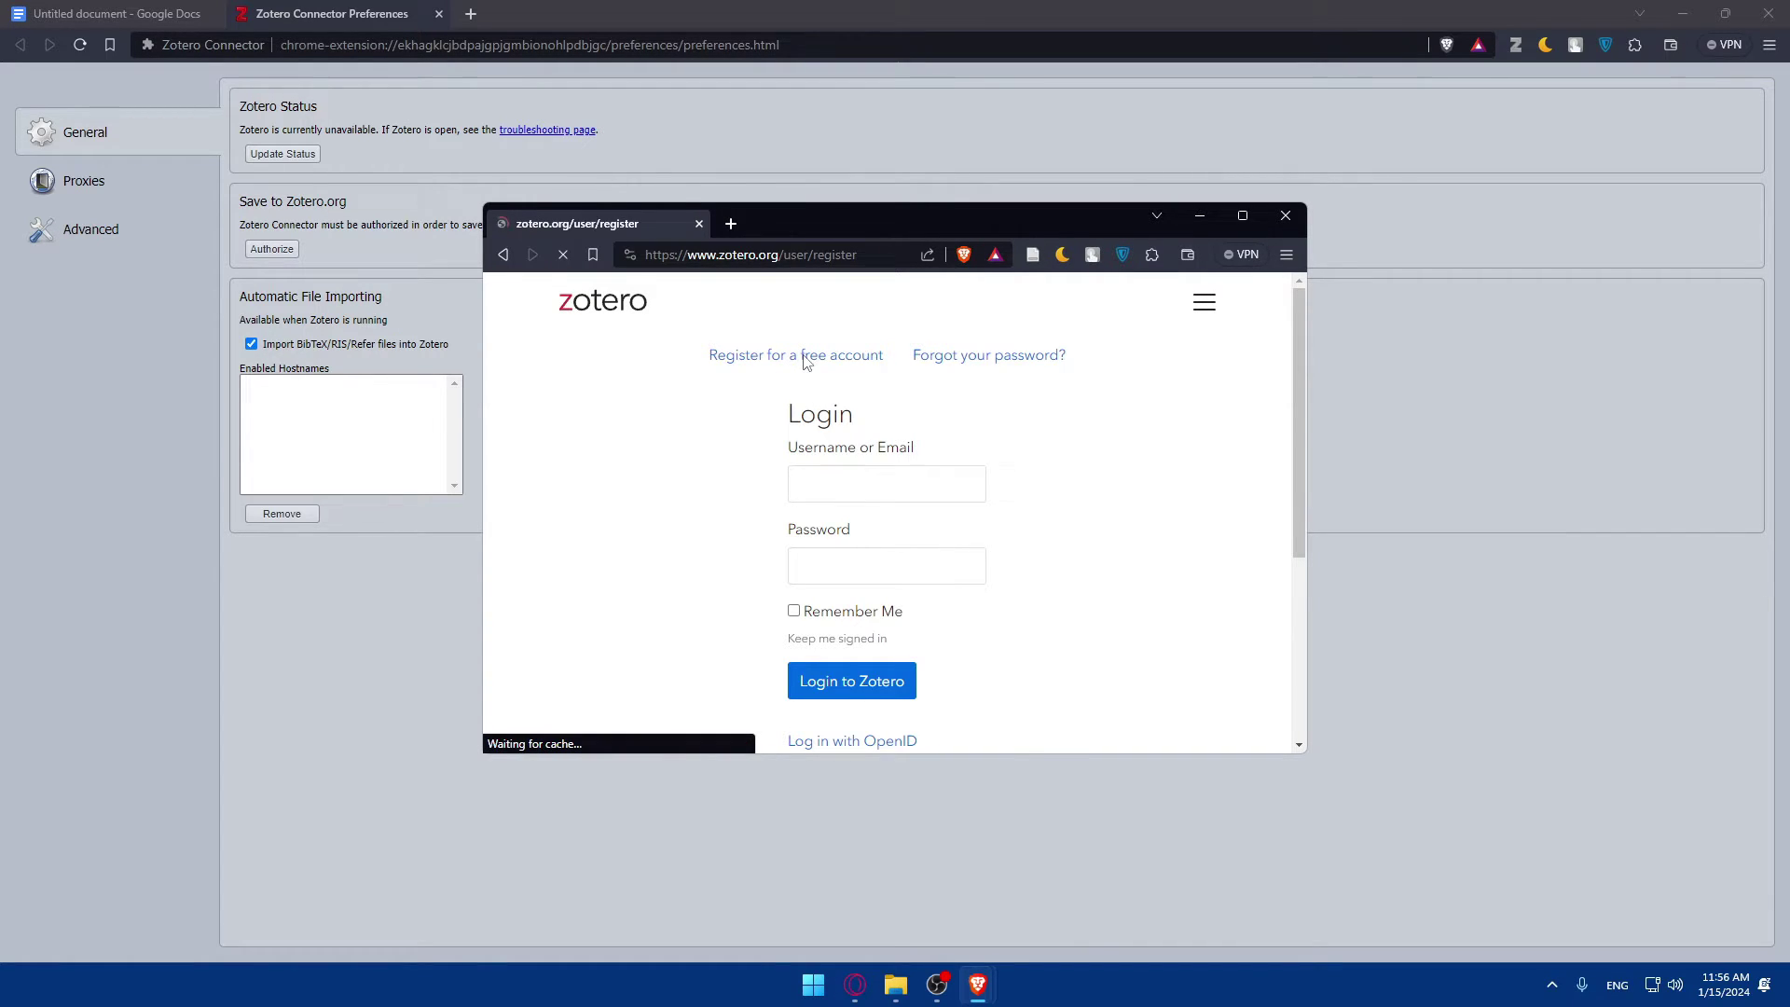
pyautogui.scroll(-5, 807, 372)
pyautogui.scroll(3, 811, 419)
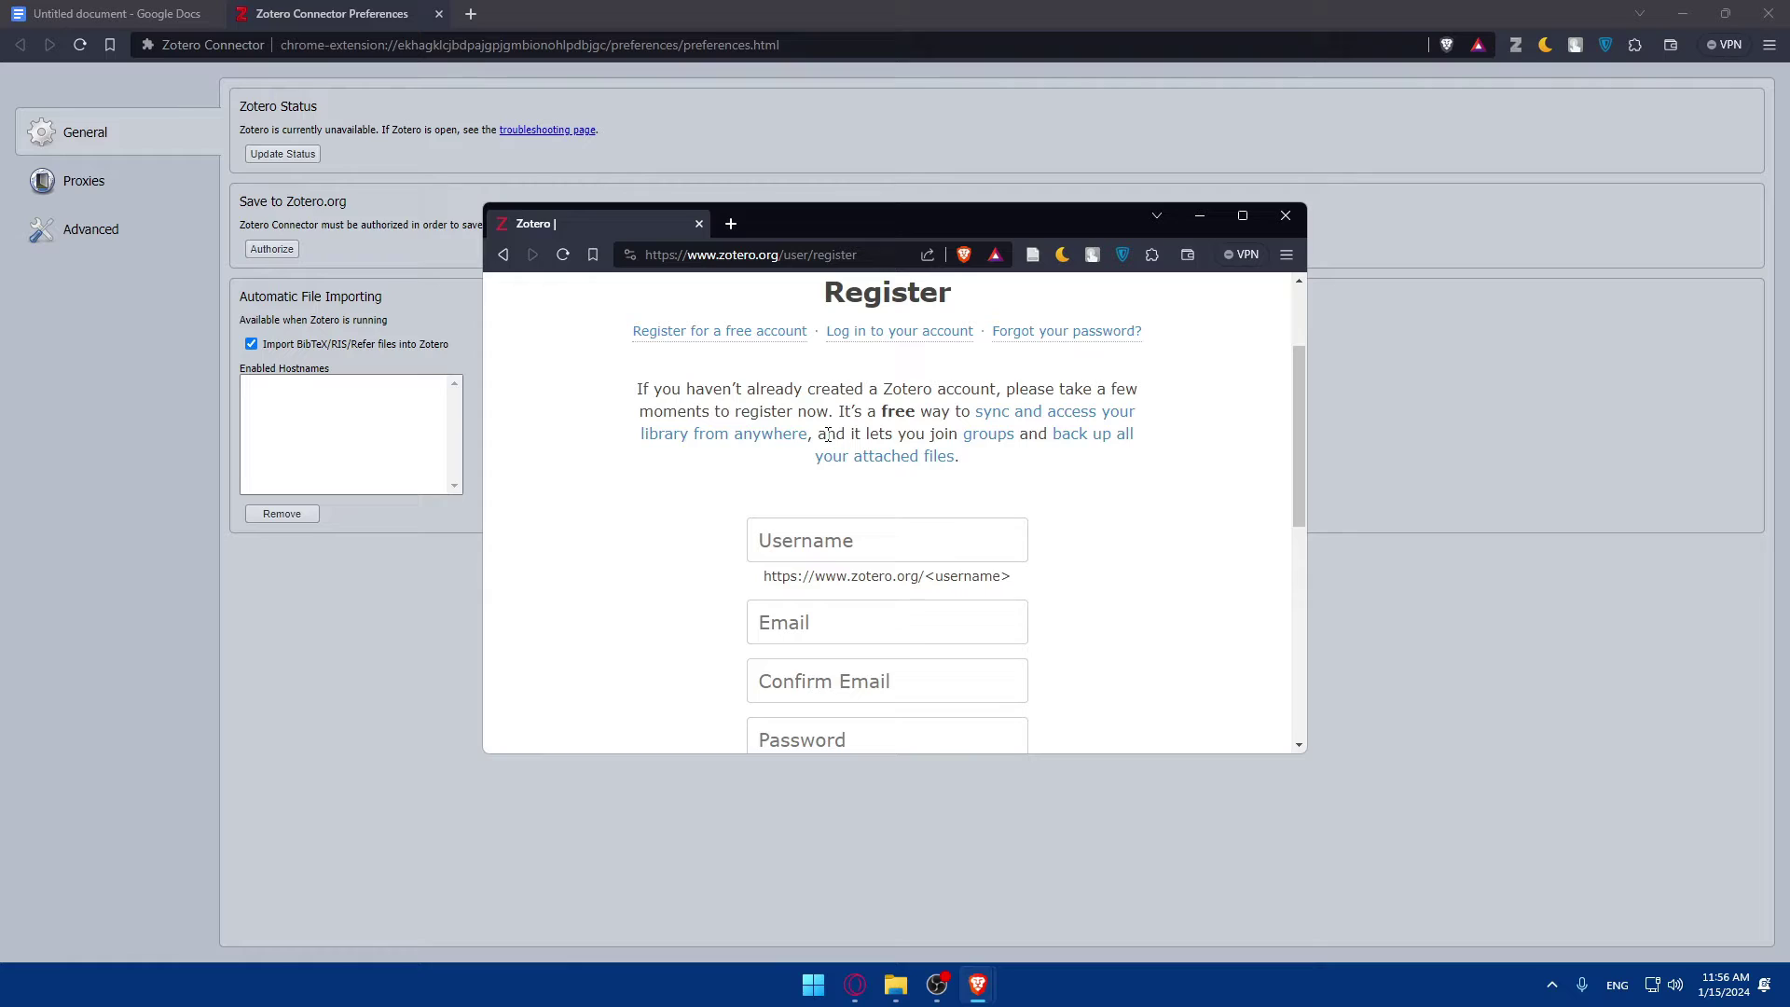
pyautogui.scroll(-2, 813, 545)
# Enter a username and fill the Email and Confirm Email fields with the account e-mail address
pyautogui.click(820, 391)
pyautogui.click(648, 427)
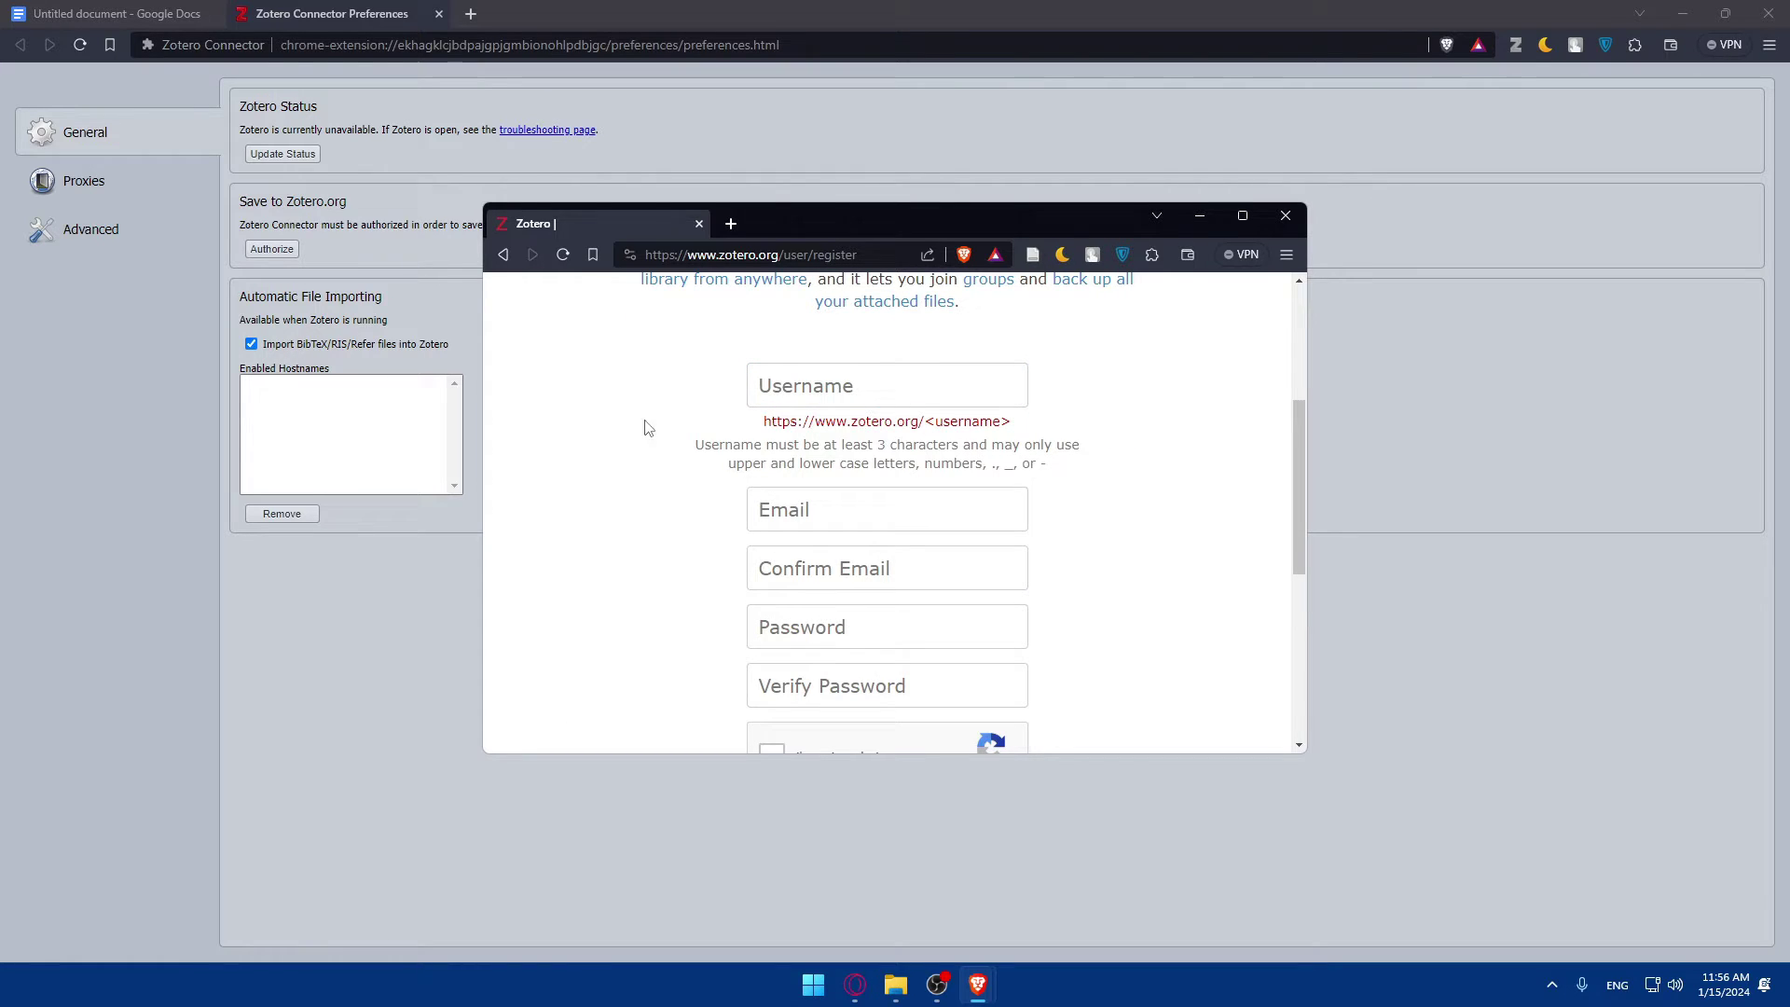
pyautogui.scroll(2, 632, 426)
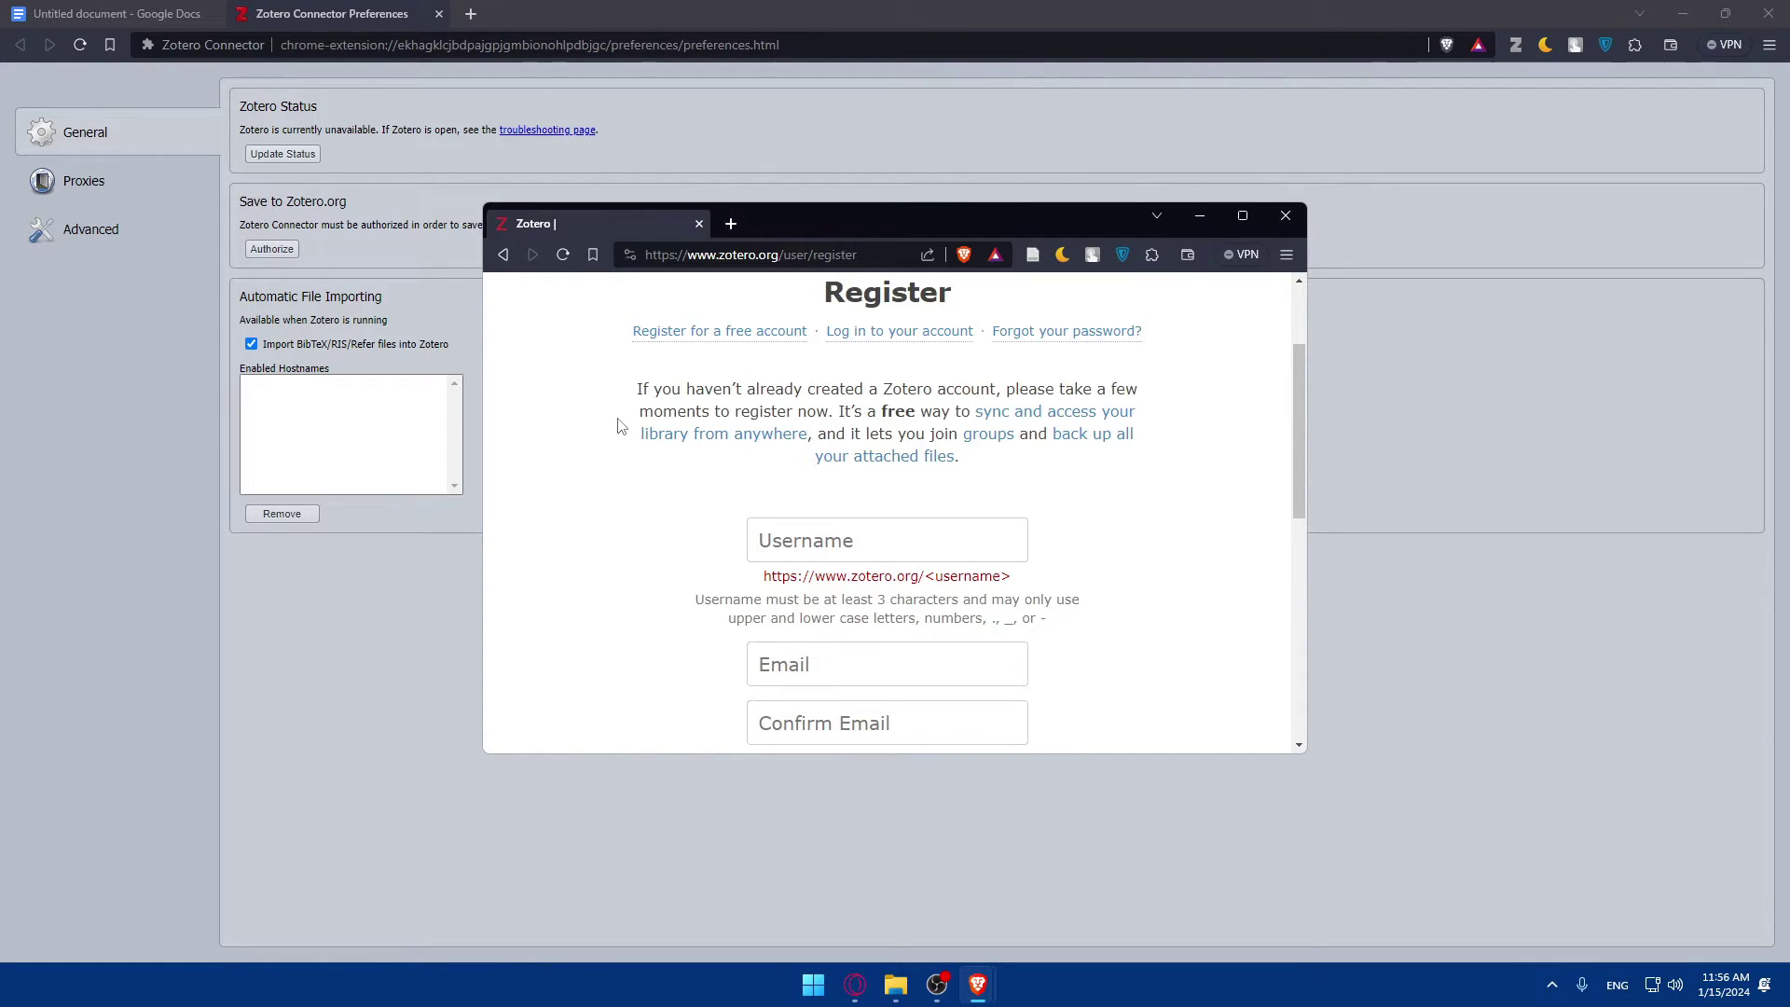
pyautogui.click(893, 529)
pyautogui.write('omix')
pyautogui.scroll(-2, 881, 559)
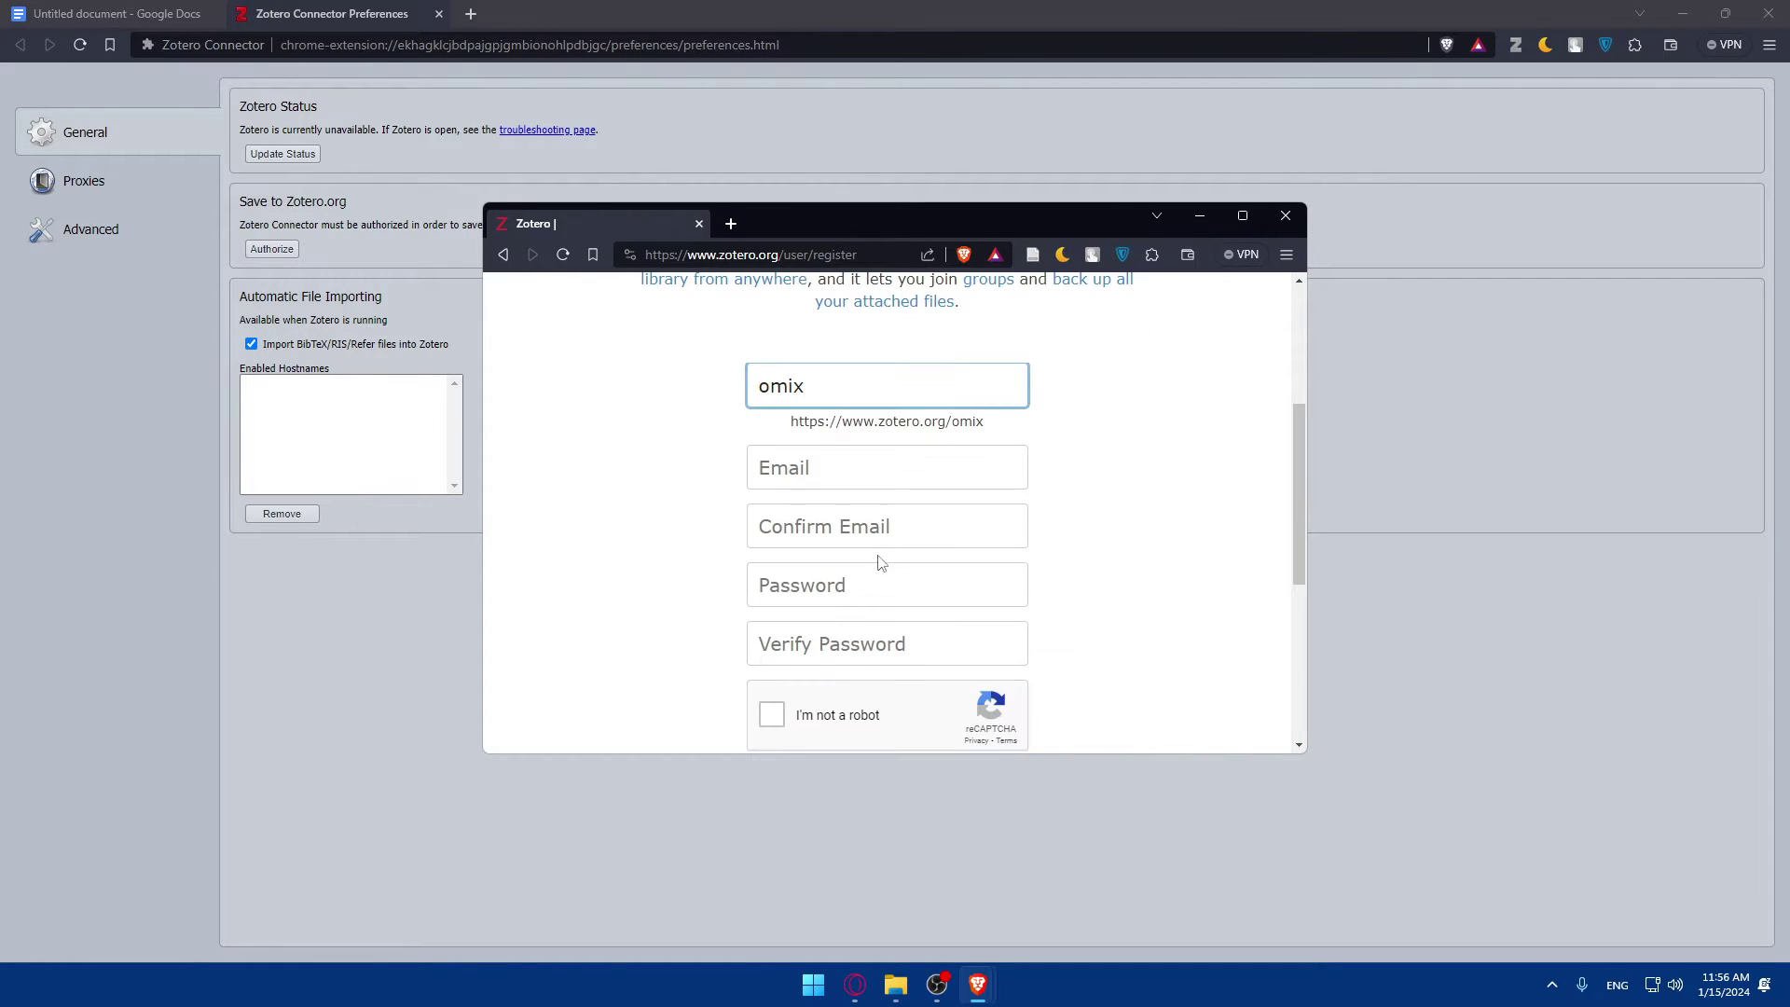
pyautogui.click(855, 466)
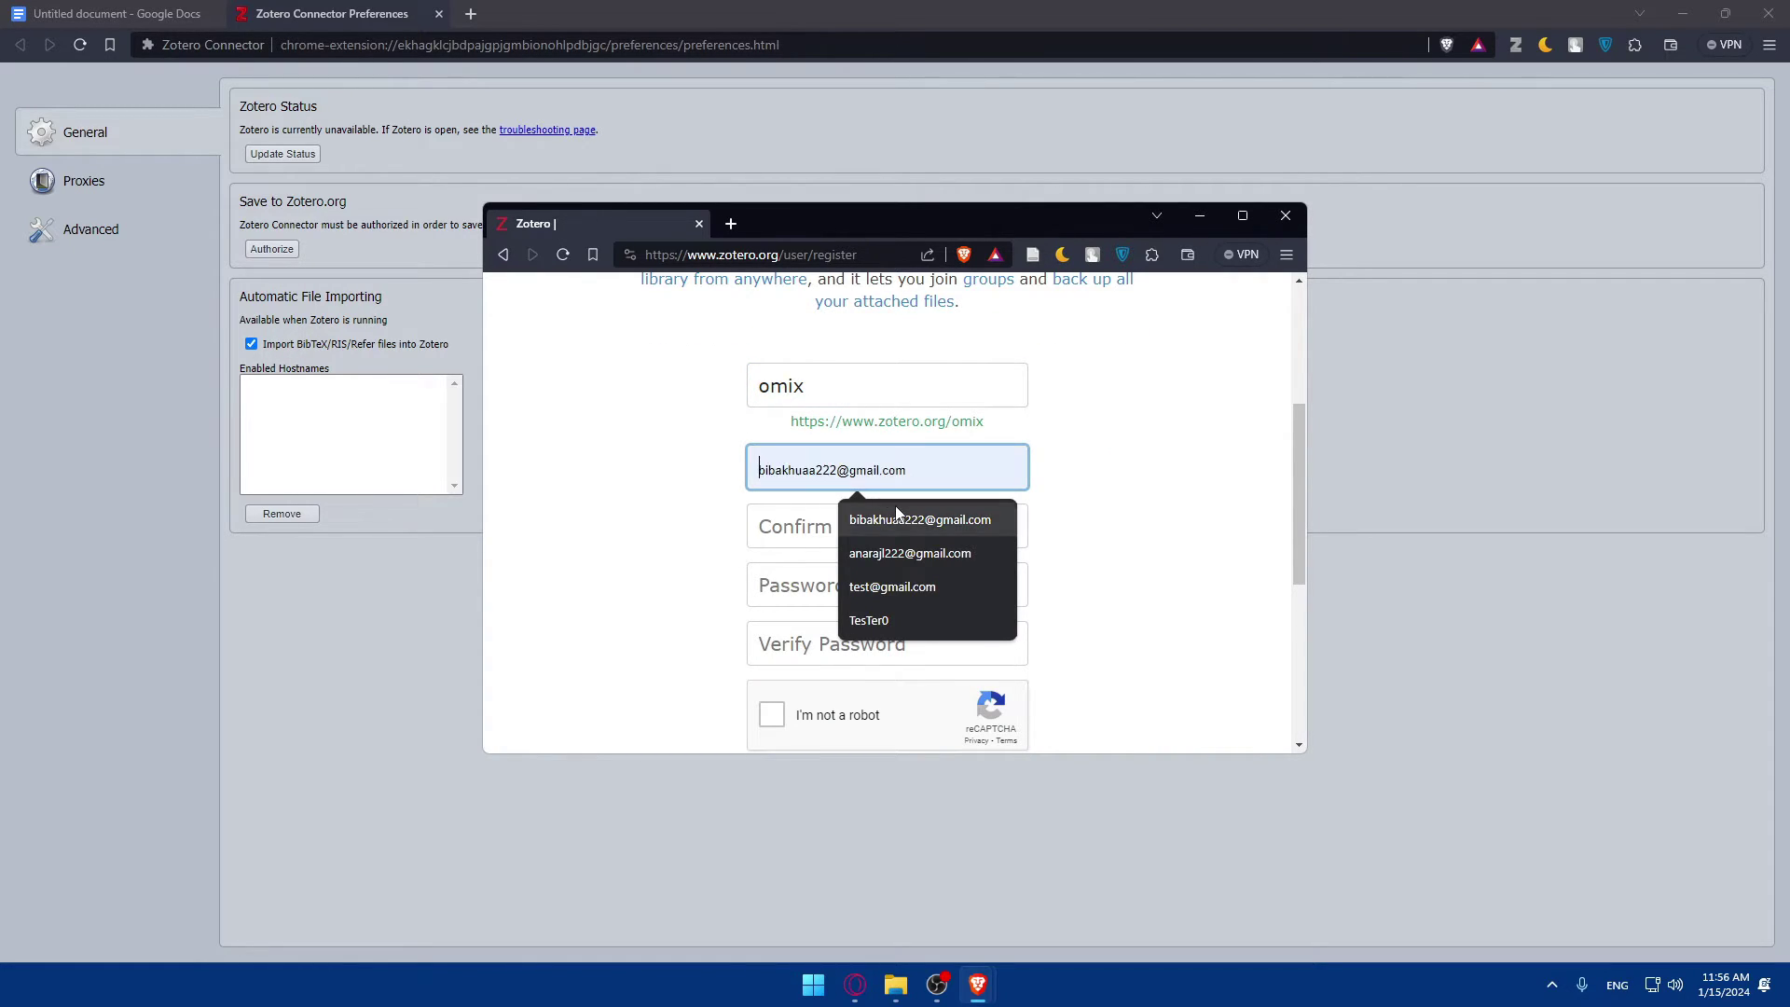
pyautogui.click(867, 518)
pyautogui.click(840, 523)
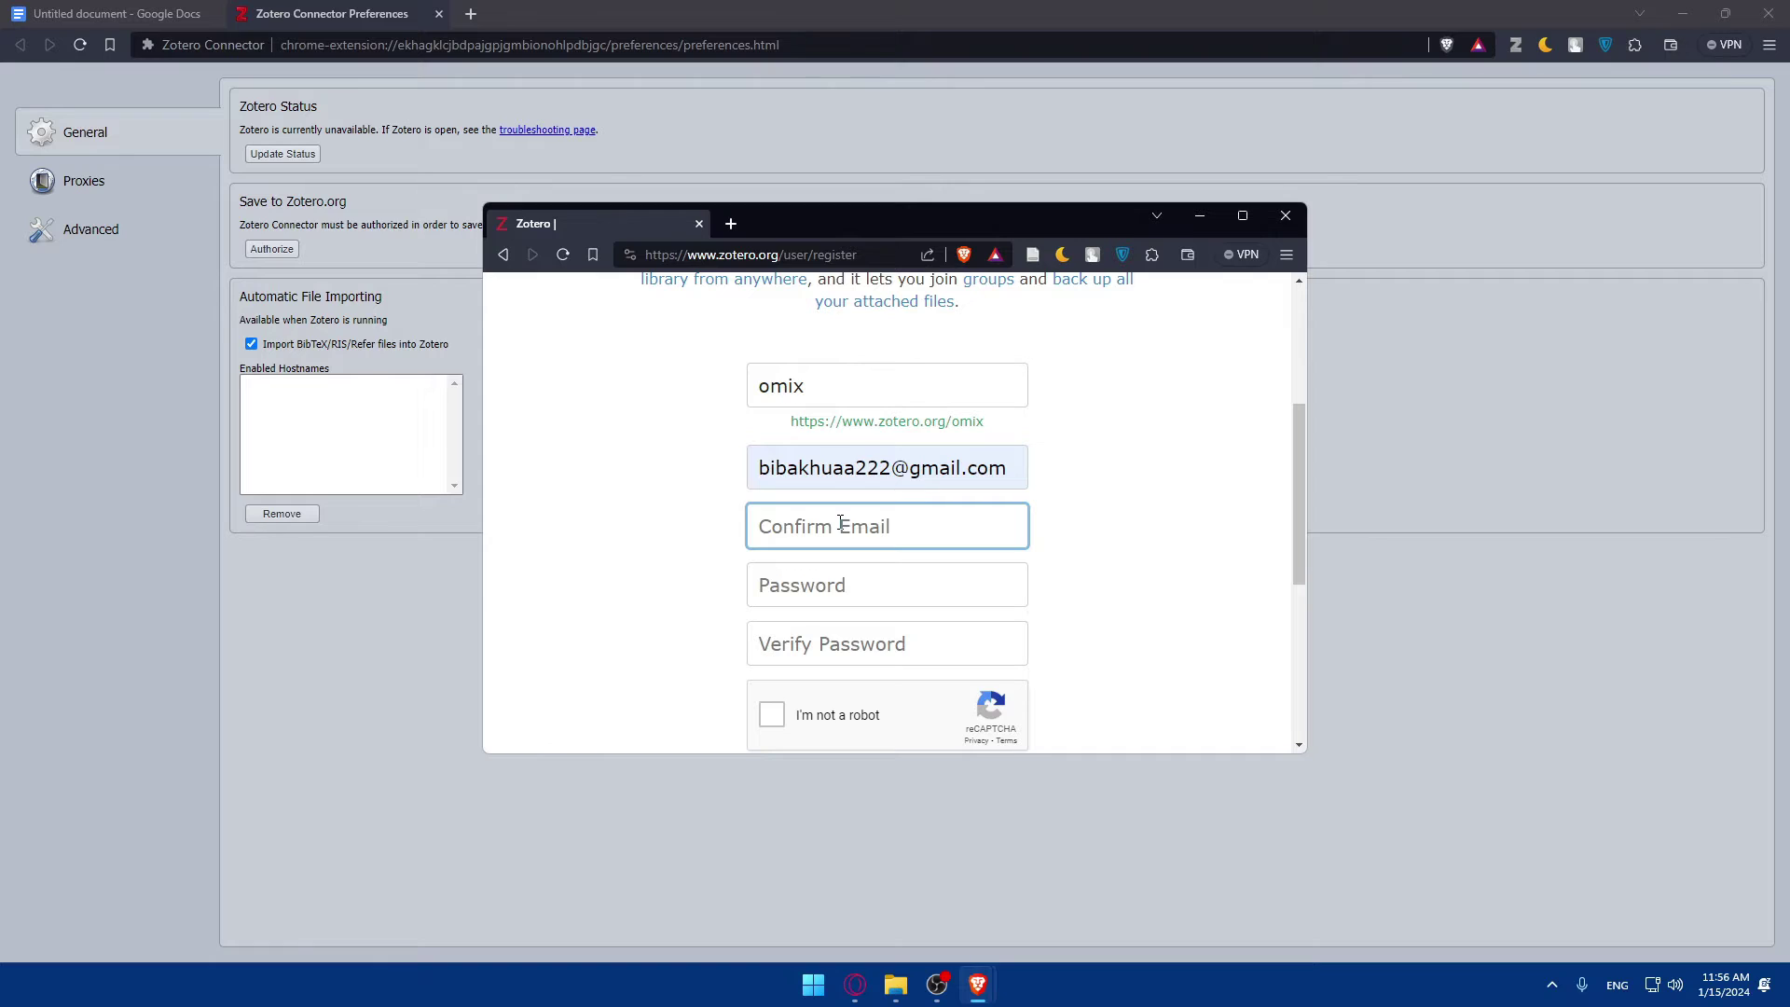
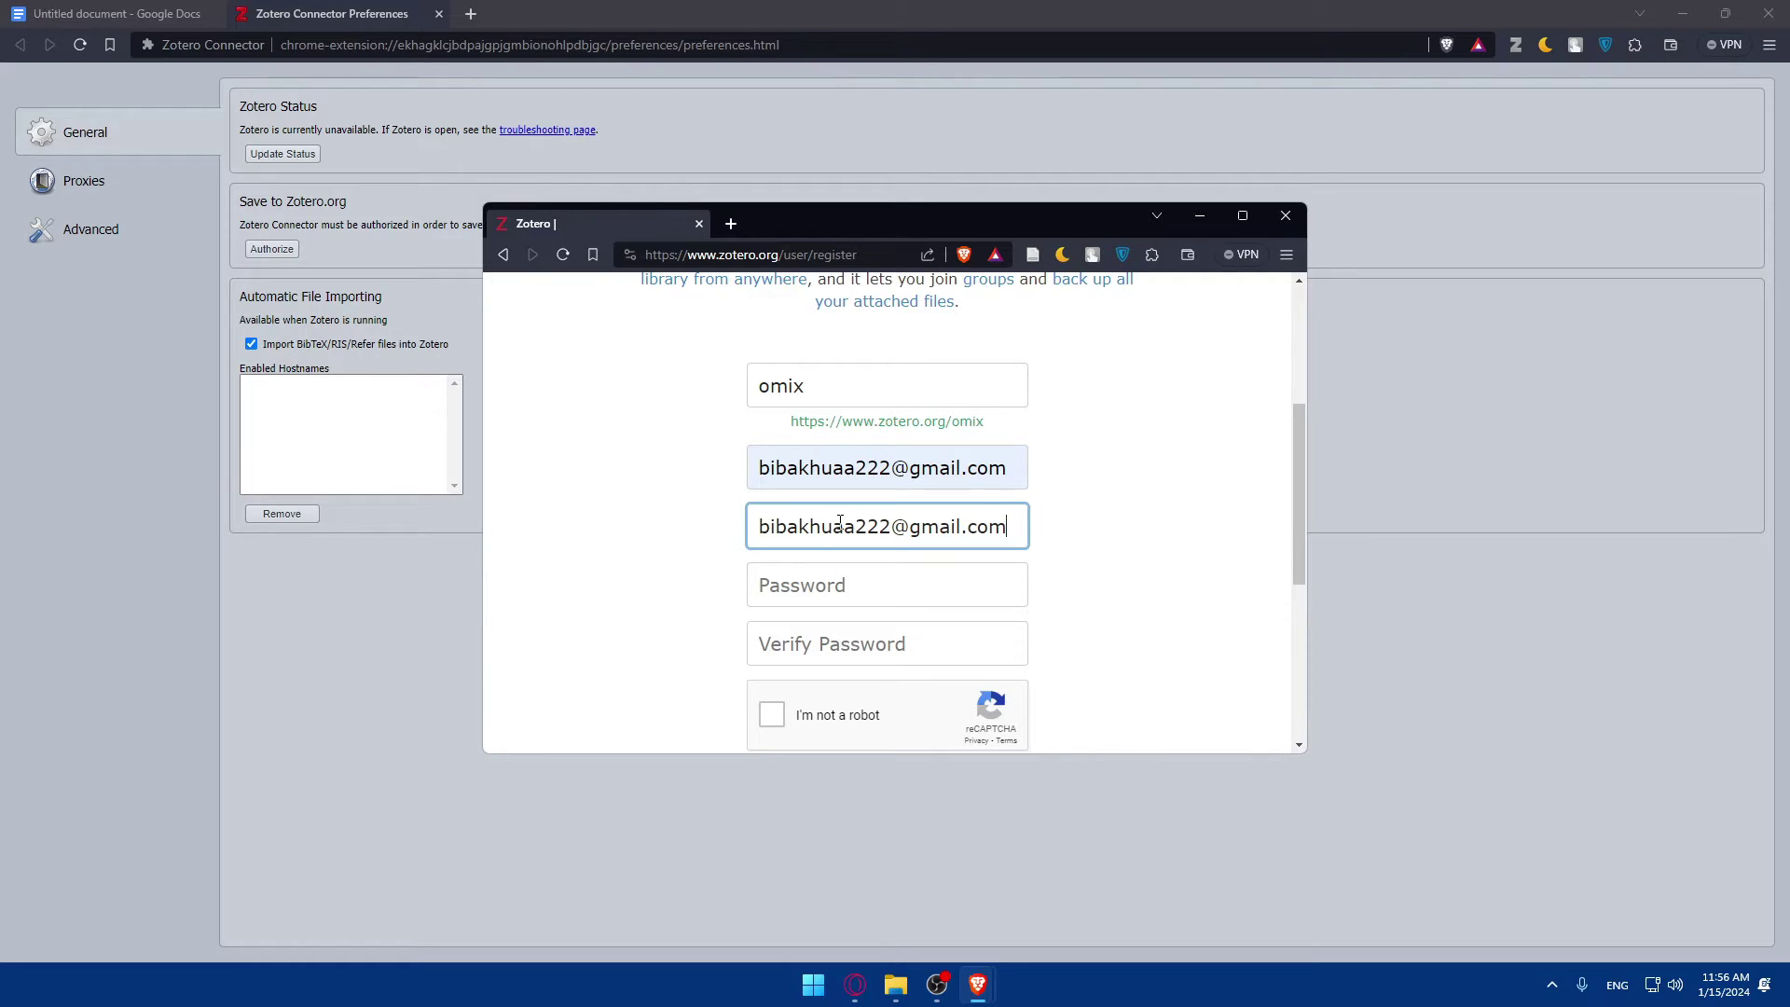
# Type the account password in both password fields and pass the 'I'm not a robot' check
pyautogui.click(852, 590)
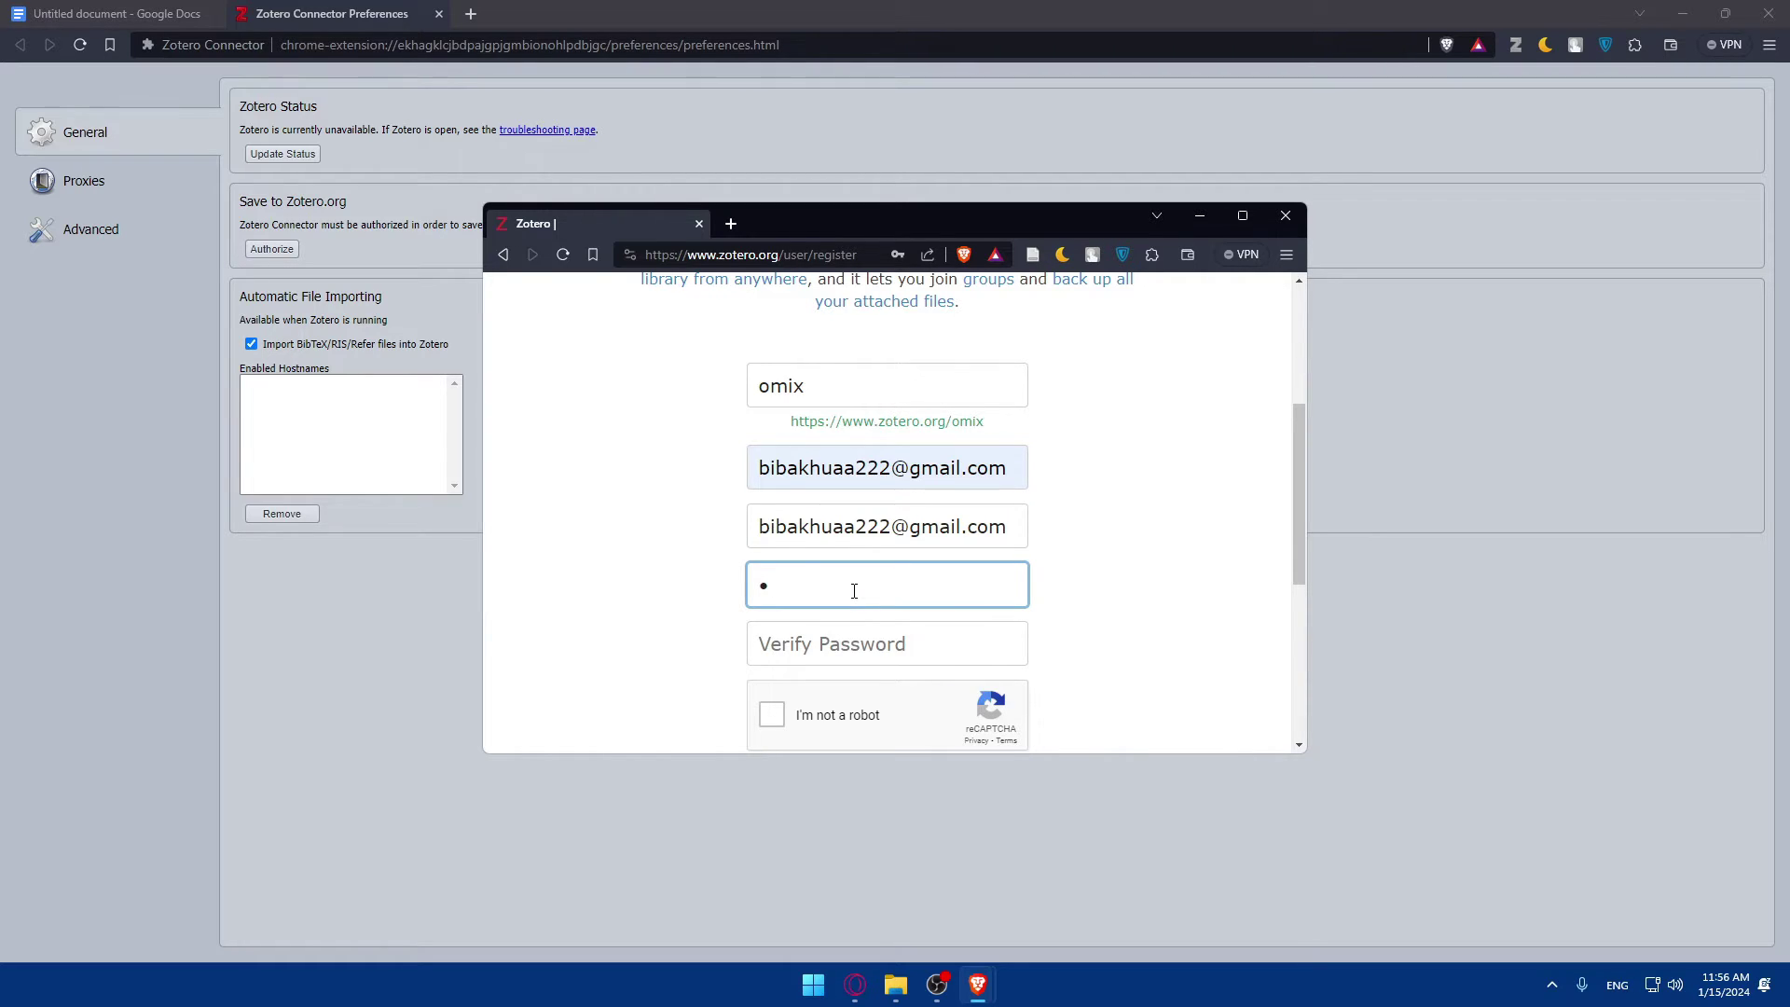
pyautogui.click(852, 643)
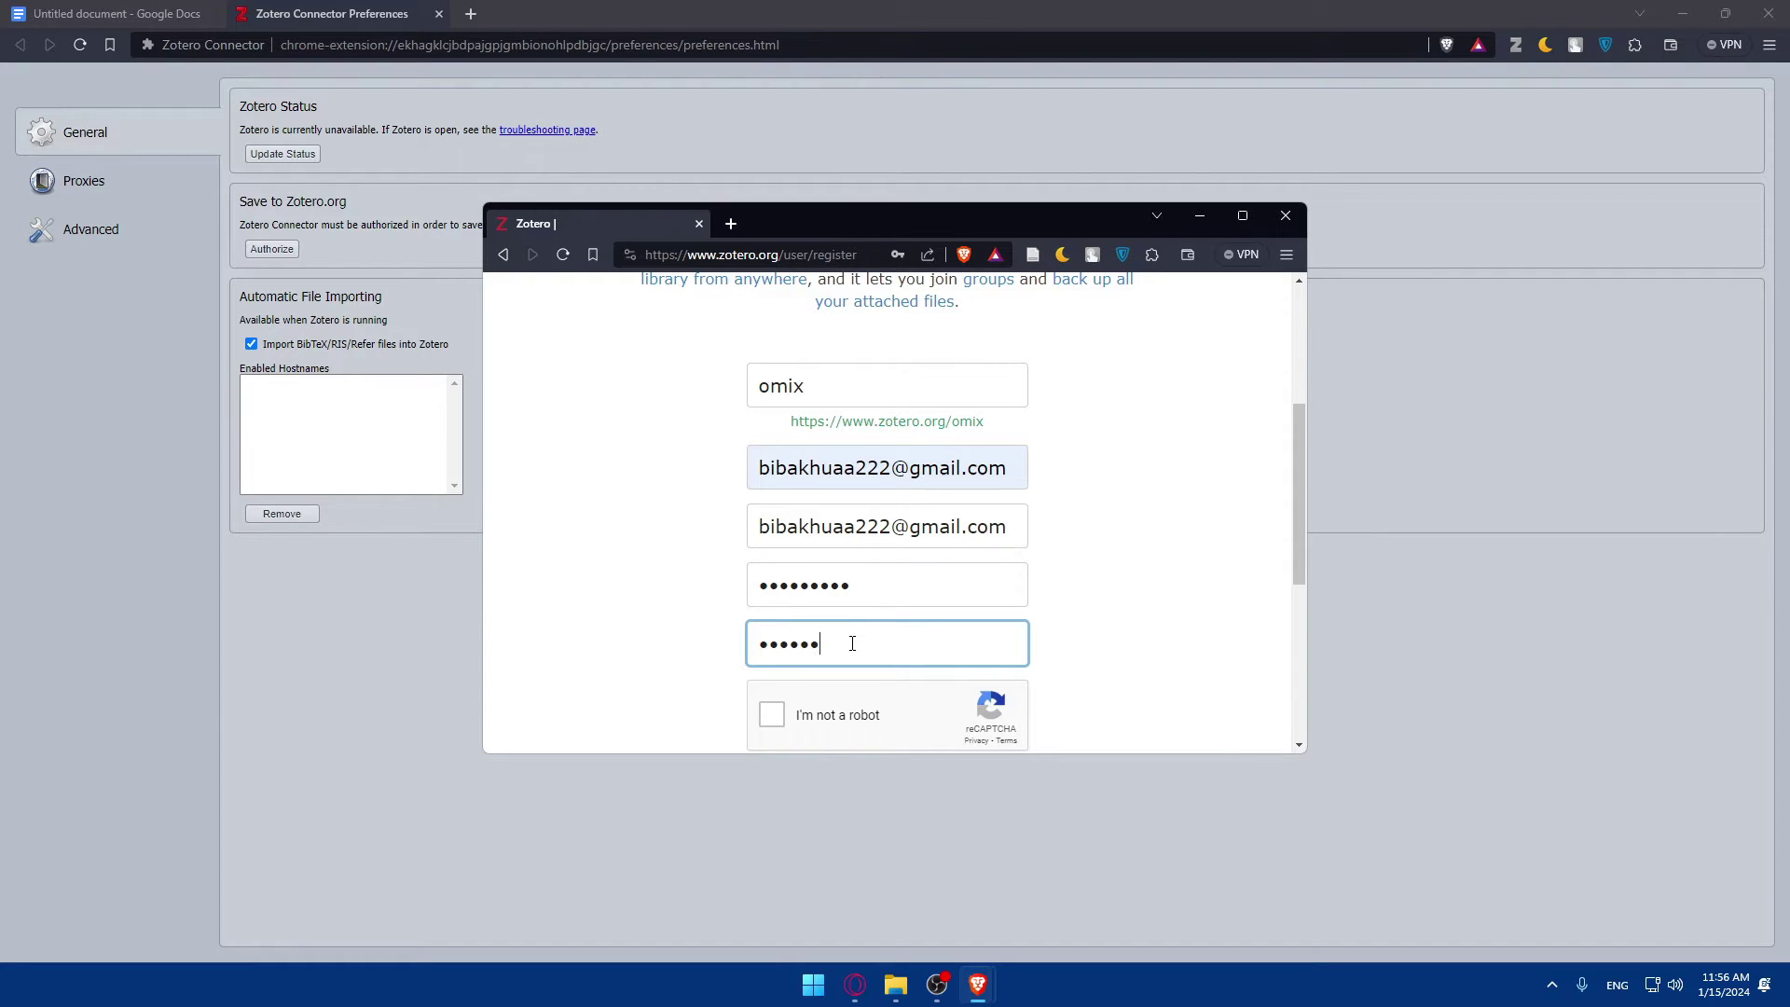
pyautogui.scroll(-2, 852, 644)
pyautogui.click(774, 559)
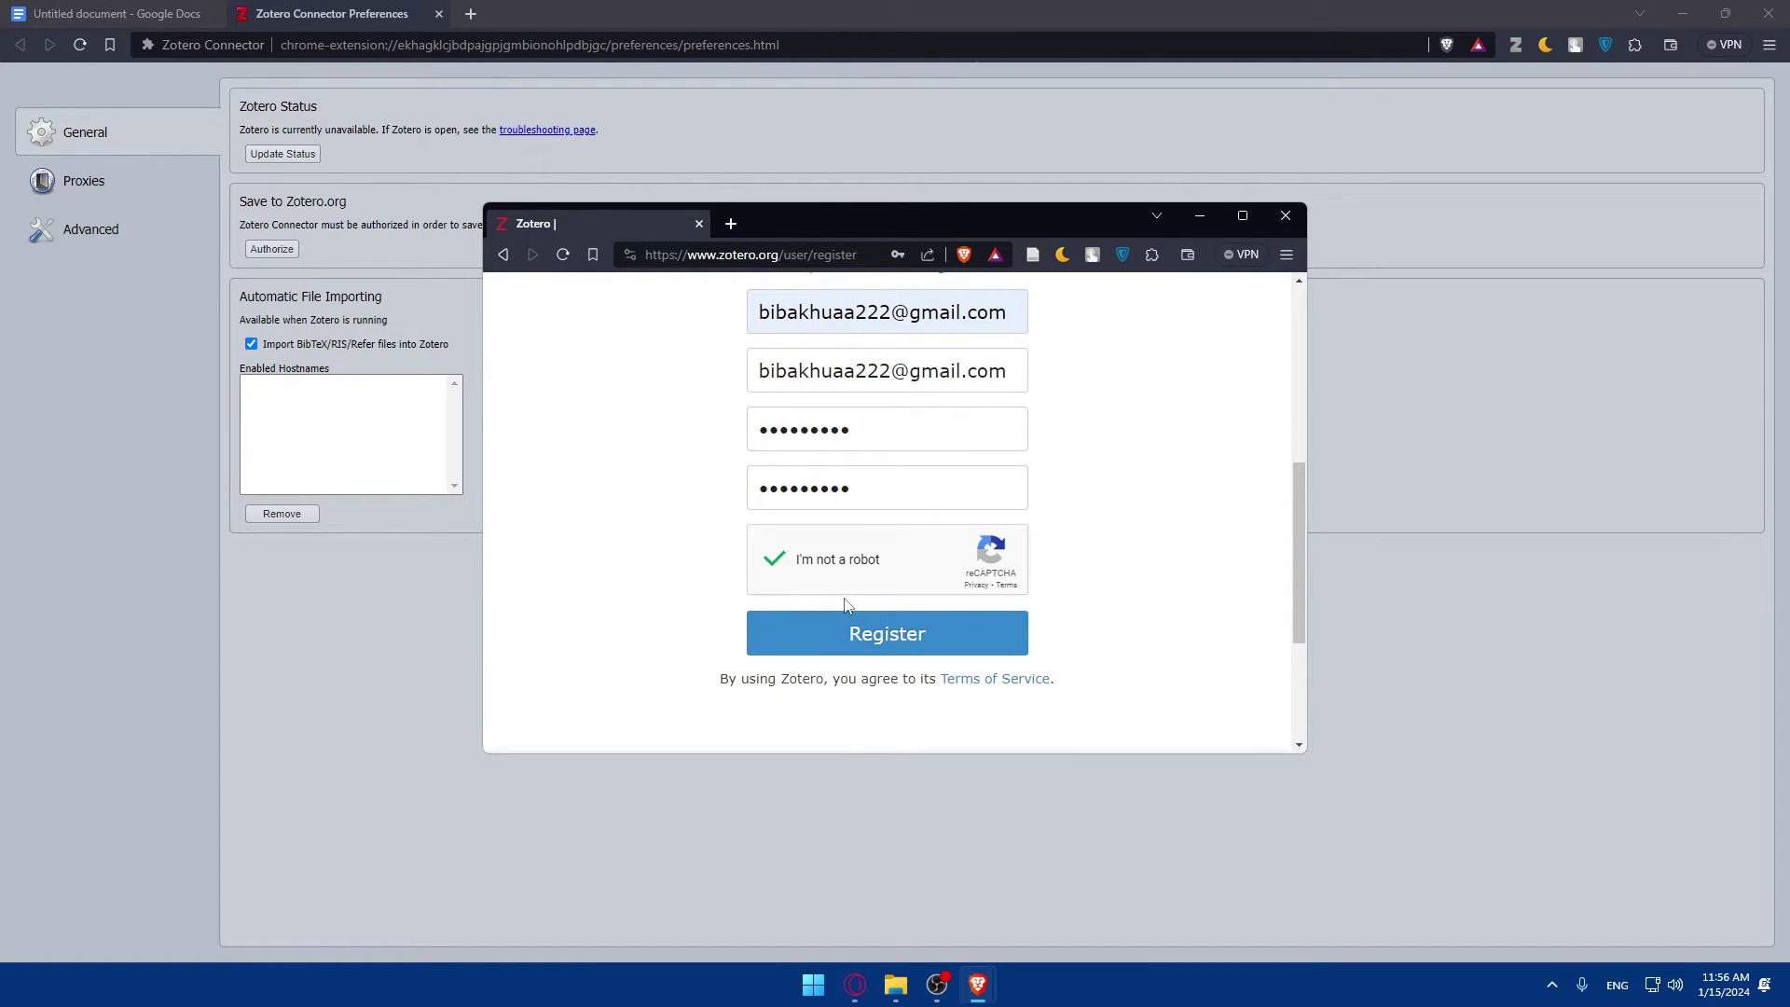
# Submit the registration and open the validation link from the confirmation email in Gmail
pyautogui.click(868, 642)
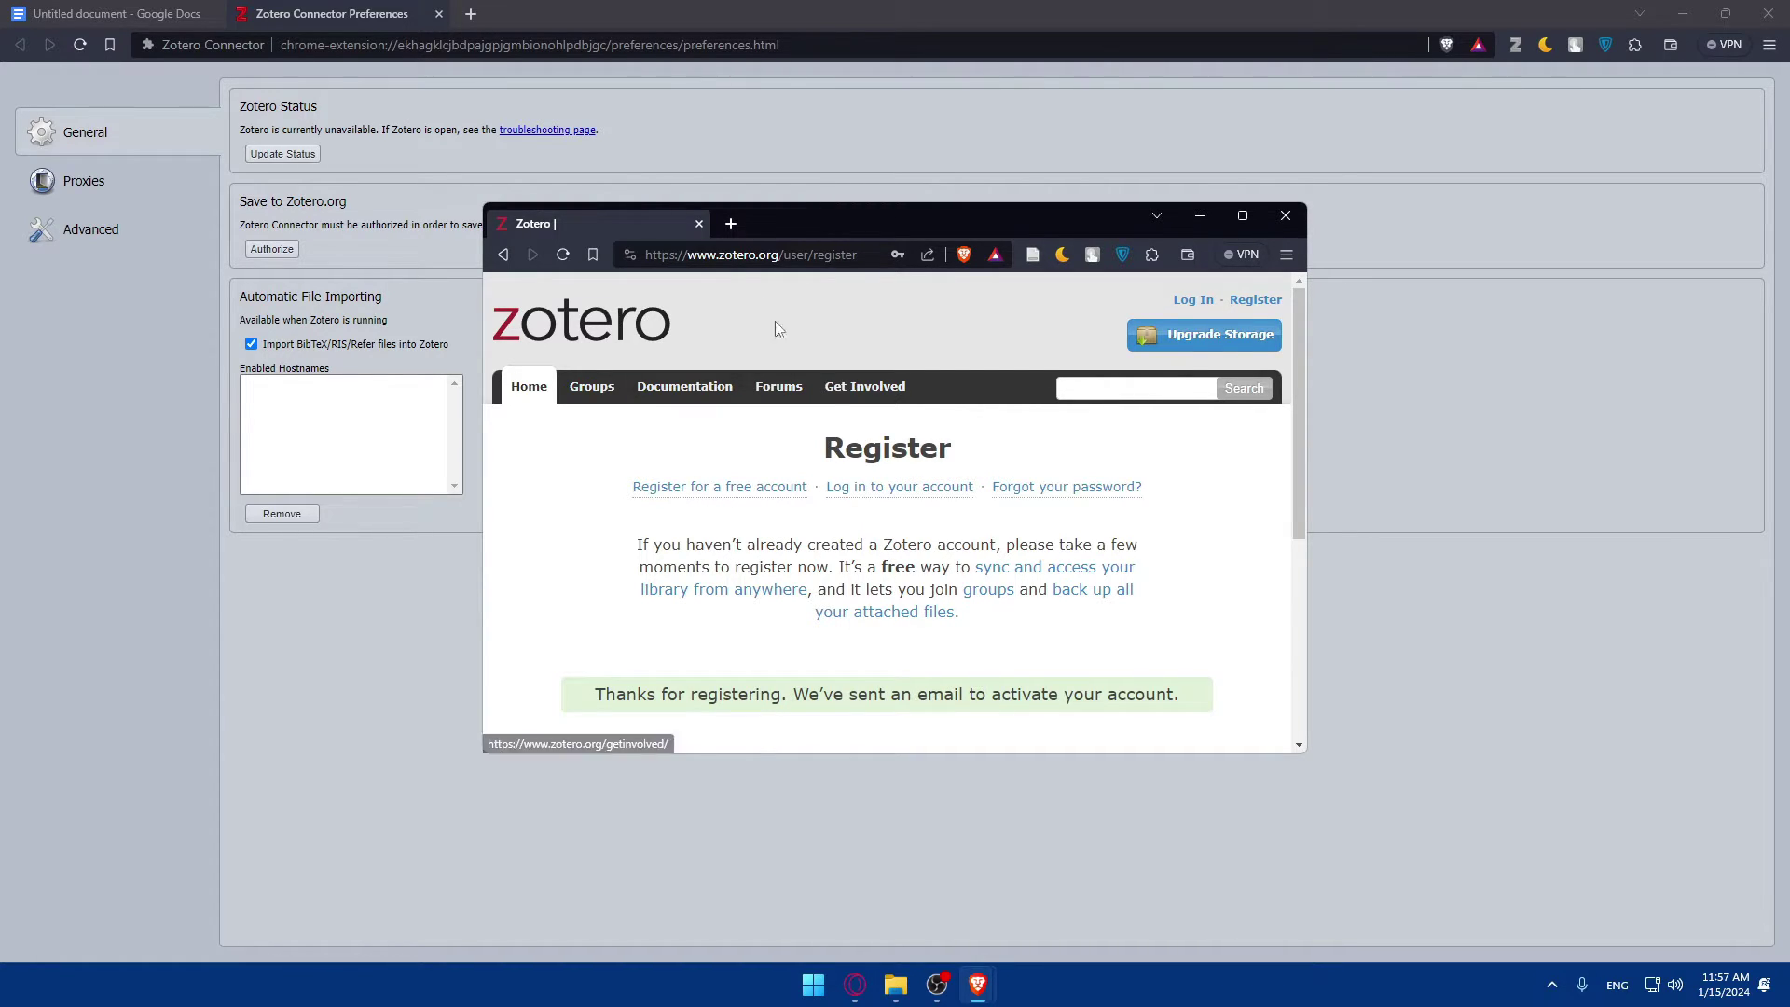
pyautogui.click(469, 14)
pyautogui.write('gm')
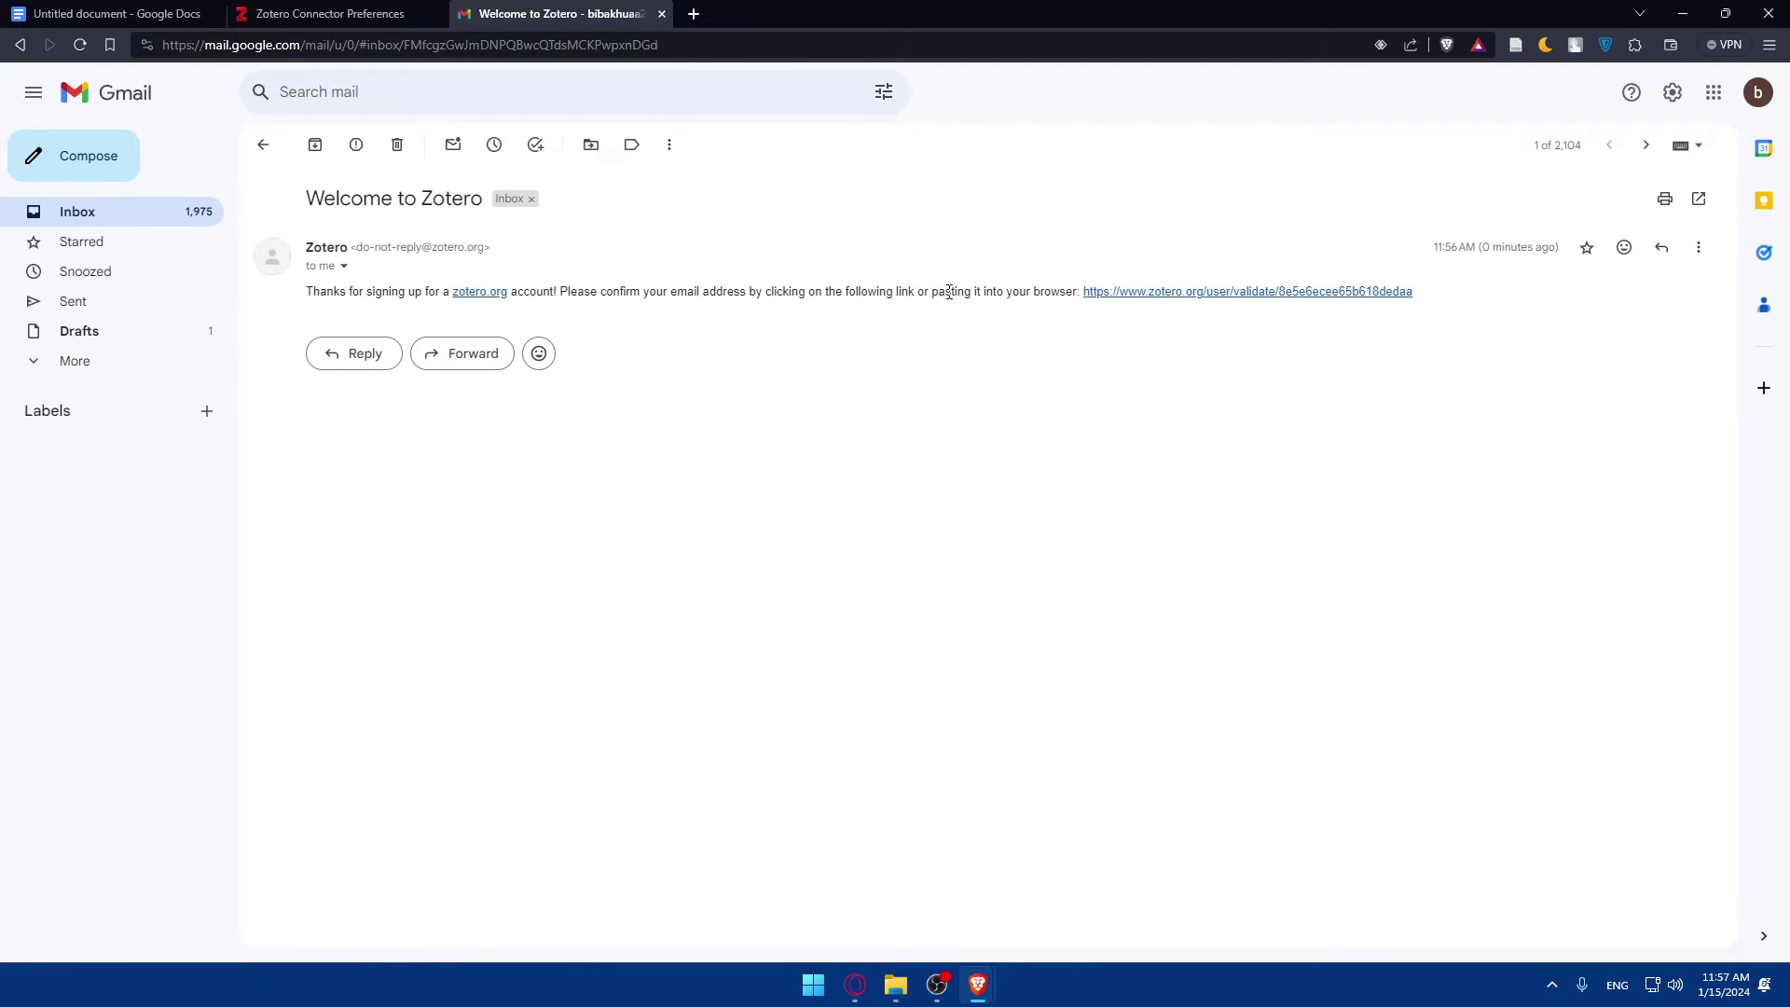
pyautogui.click(1182, 291)
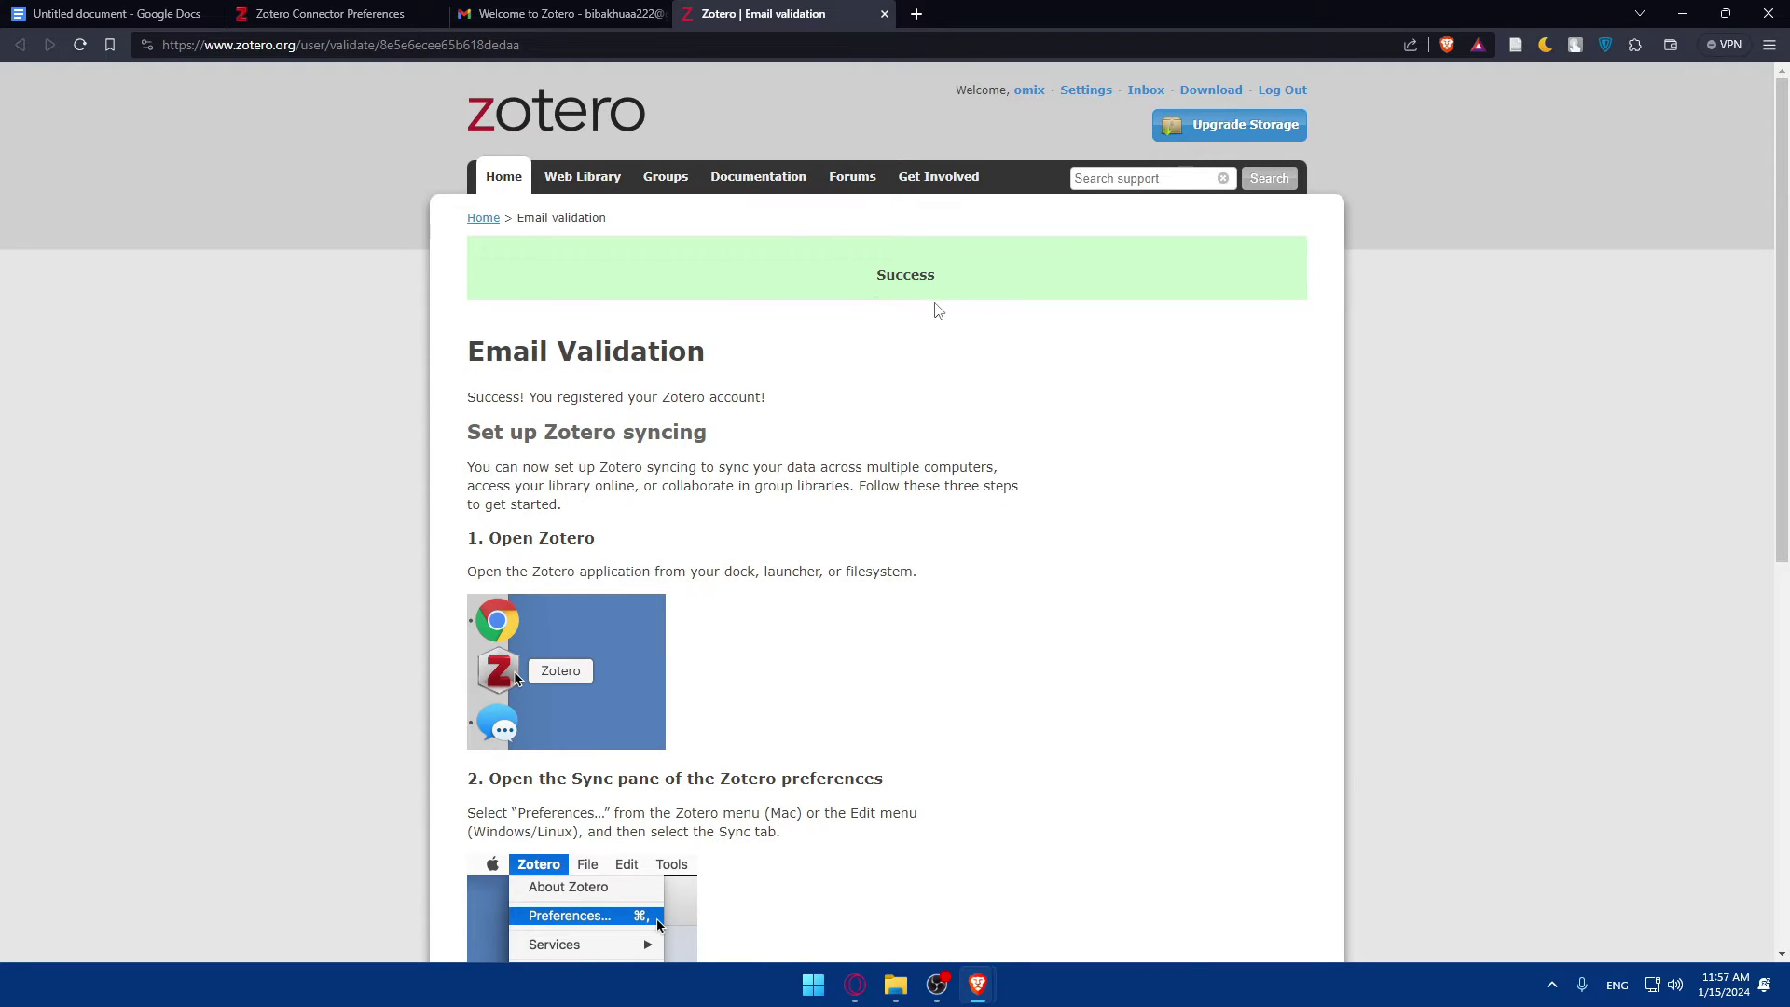
# Review the account validation page, then close it and the Gmail tab
pyautogui.scroll(-4, 923, 308)
pyautogui.scroll(-3, 872, 247)
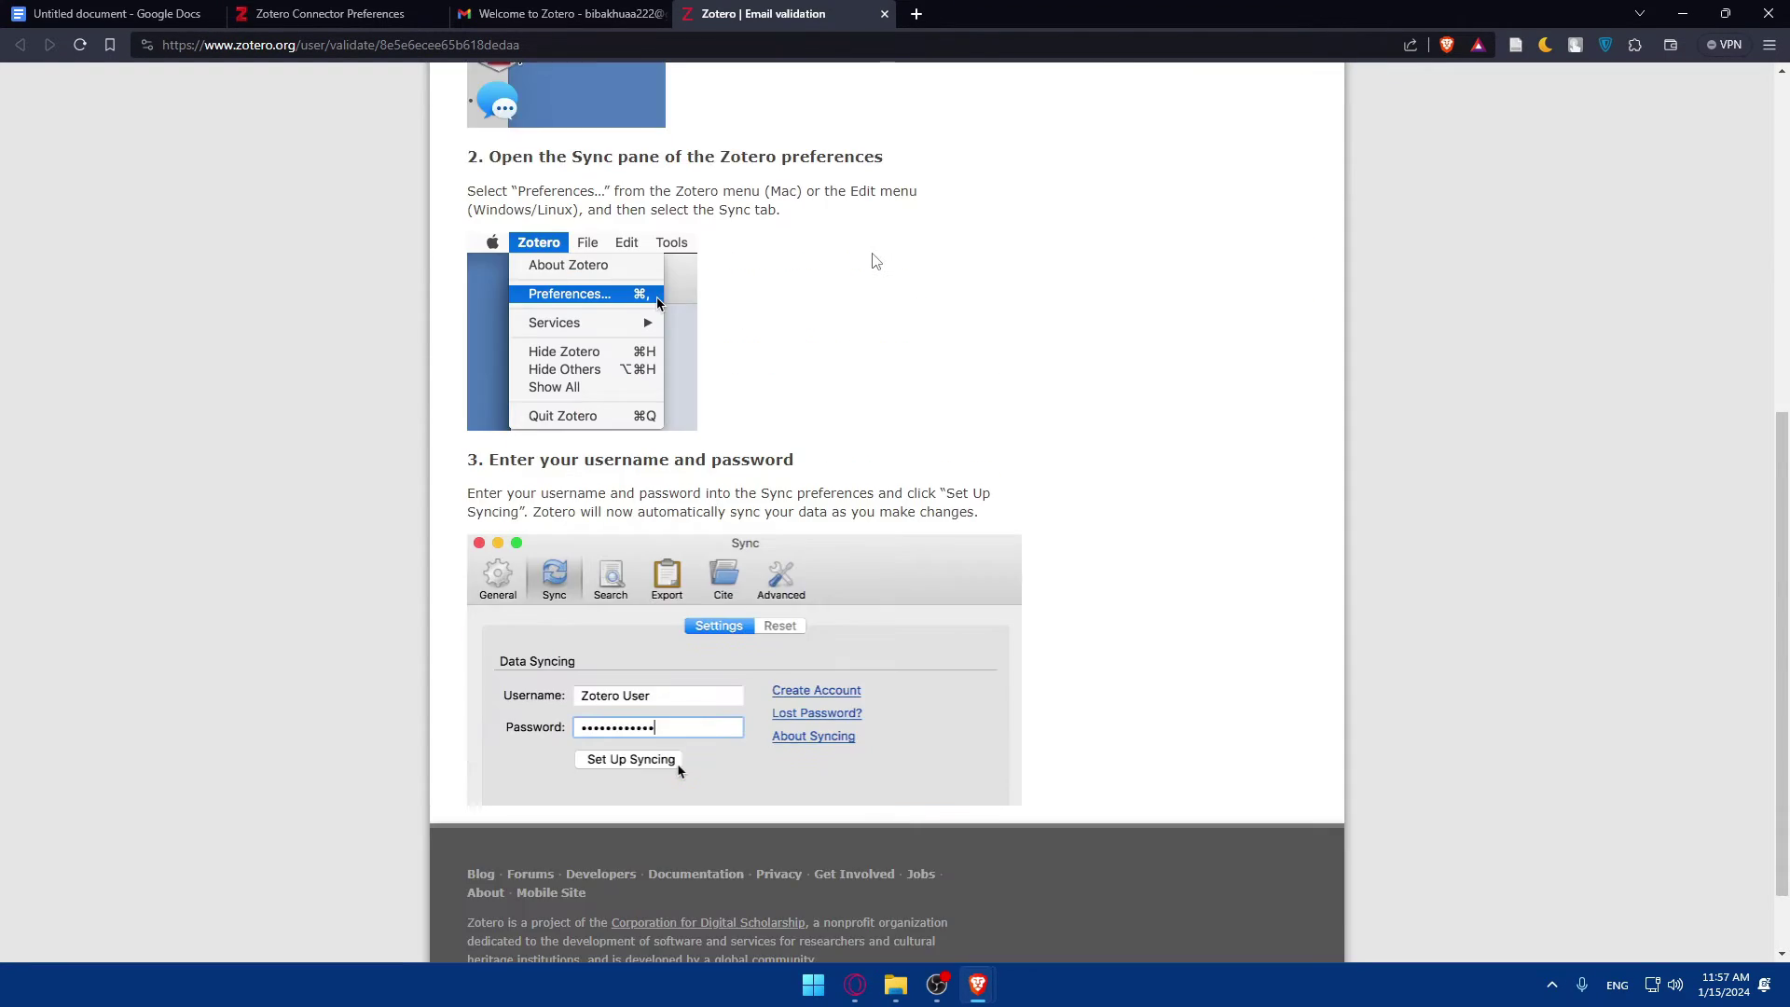
pyautogui.scroll(-1, 871, 260)
pyautogui.scroll(10, 853, 278)
pyautogui.click(883, 14)
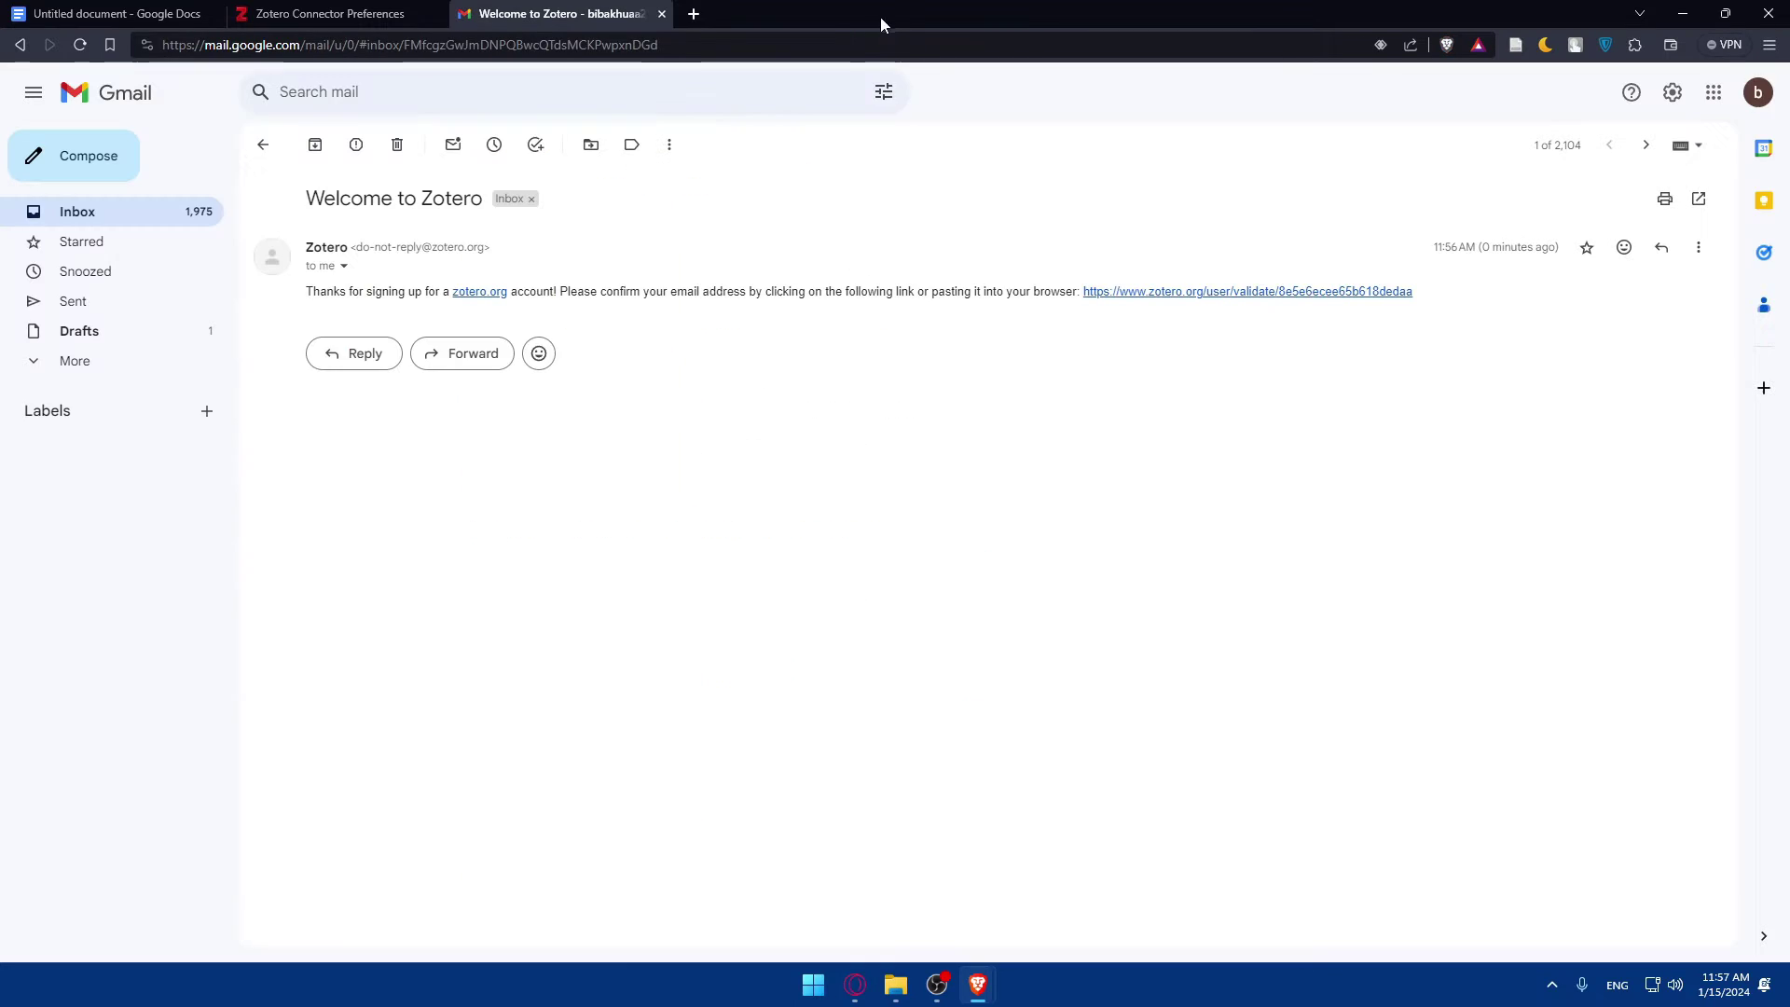
pyautogui.click(662, 14)
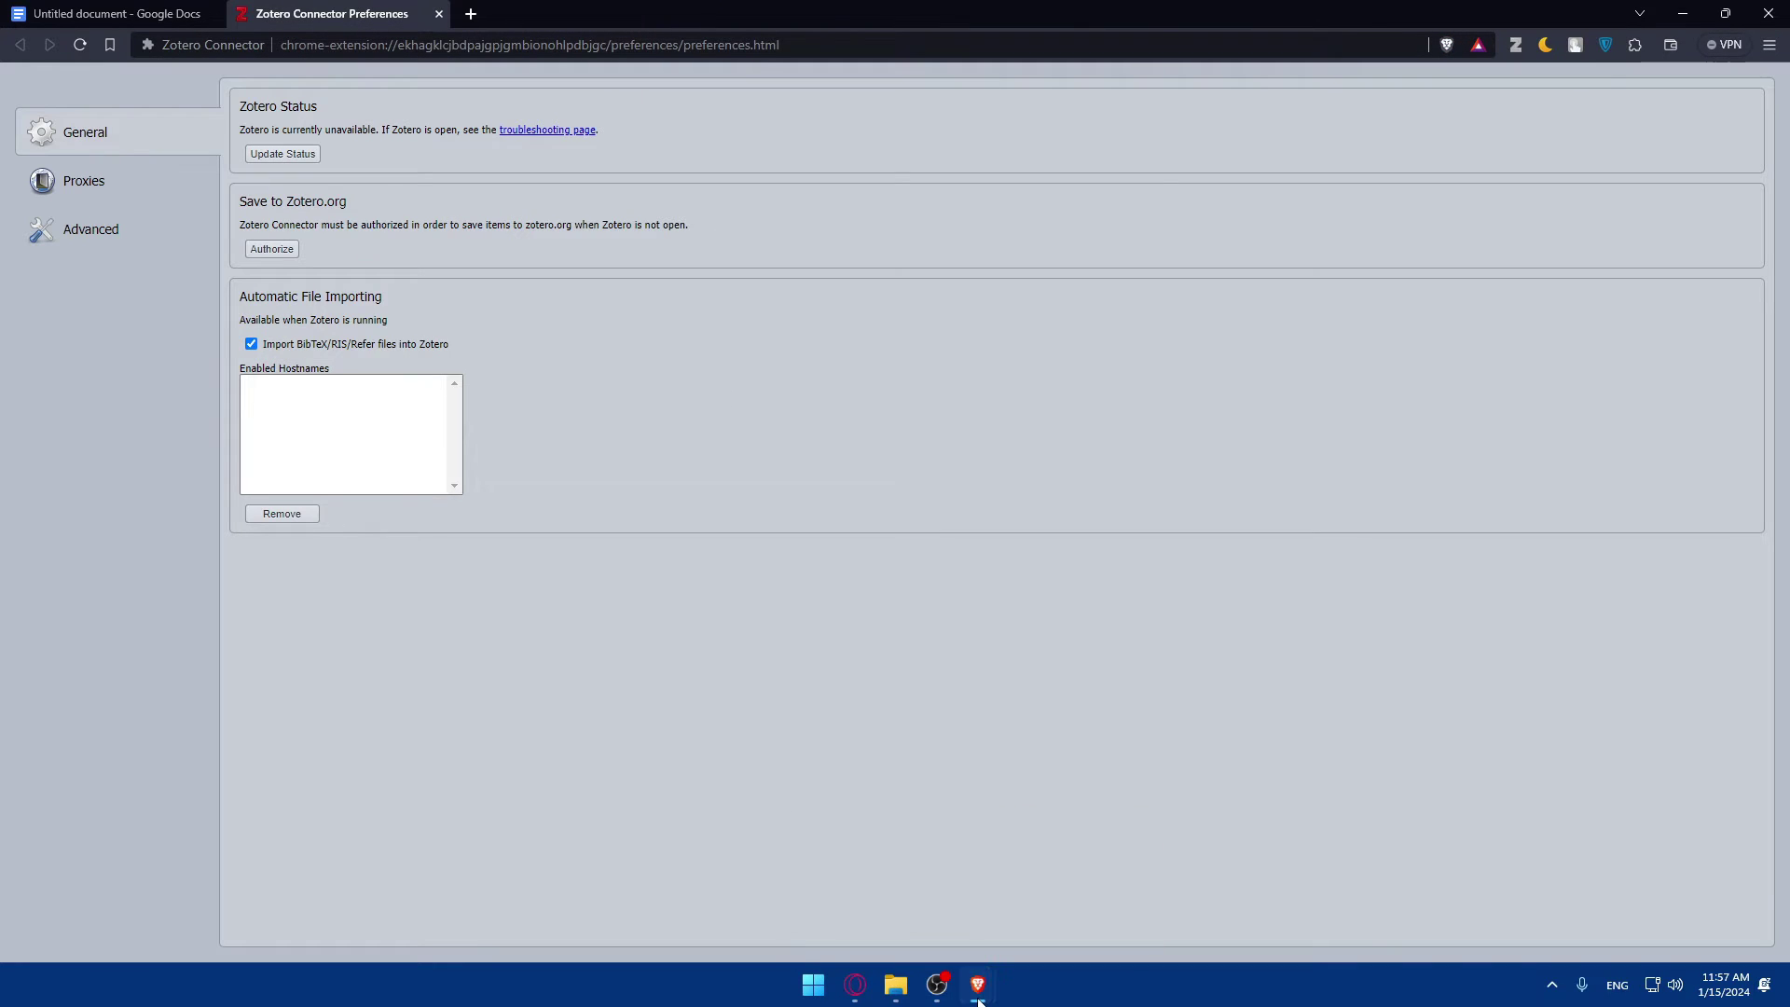
# Bring the Zotero registration window back to the front
pyautogui.moveTo(937, 987)
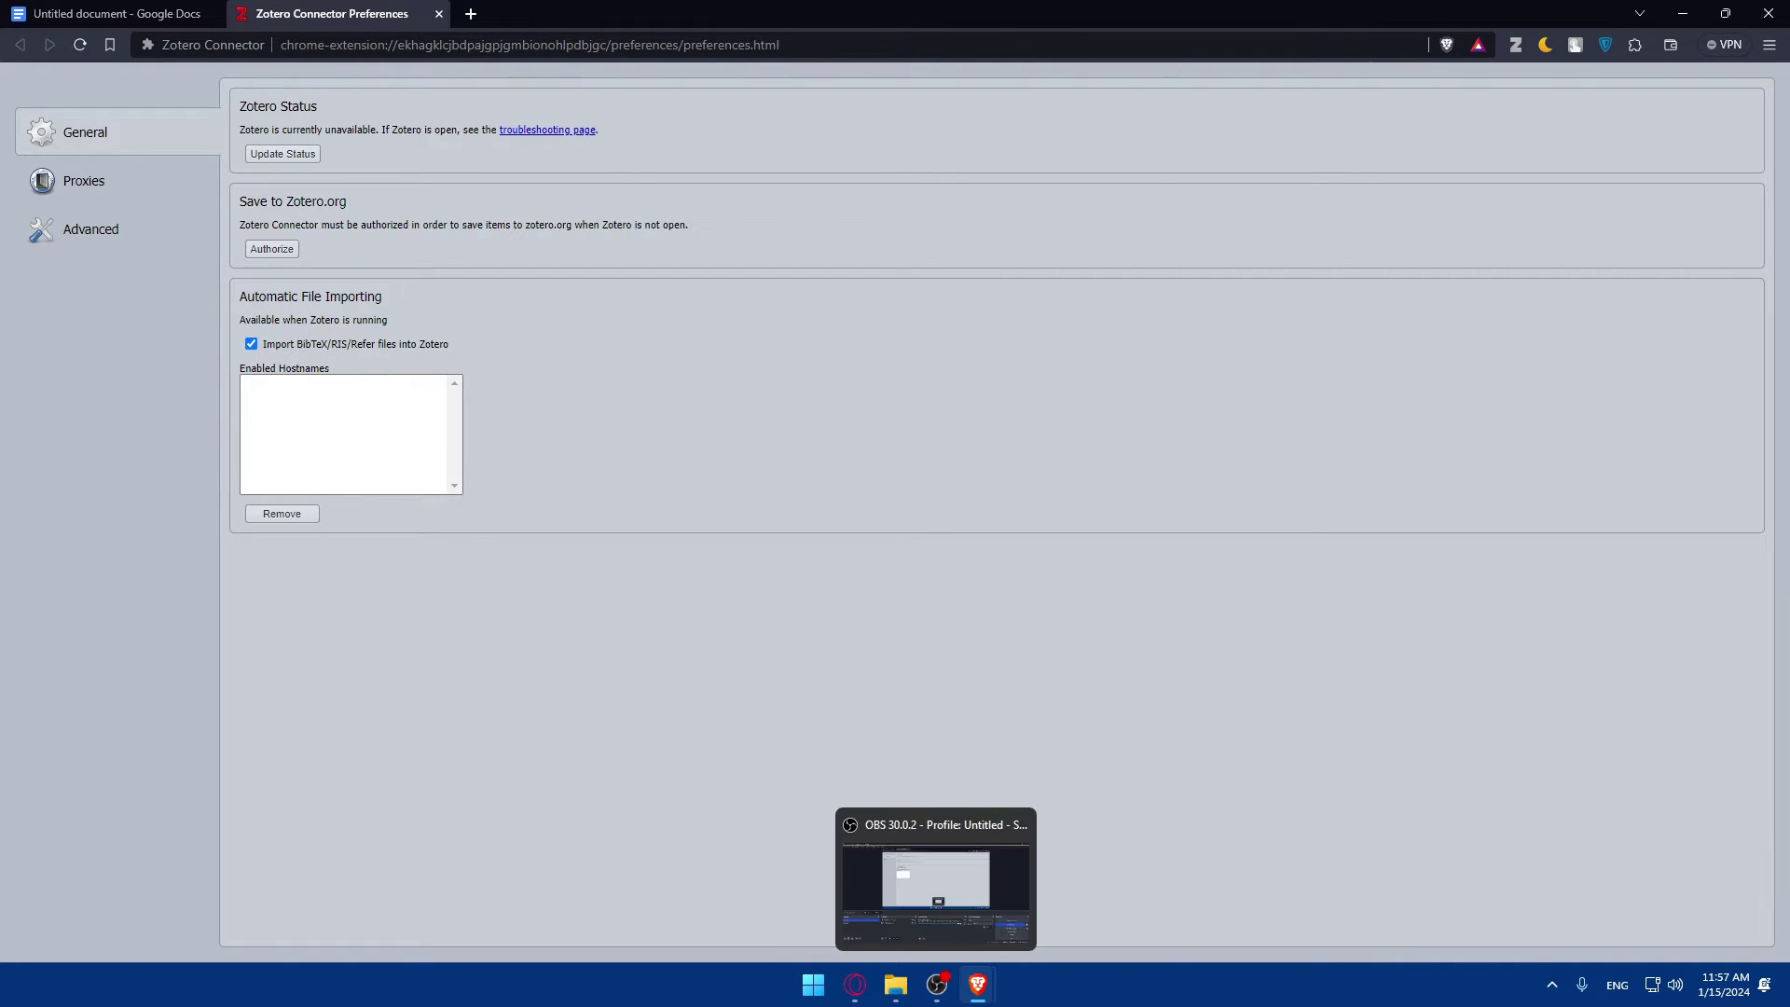
pyautogui.click(1034, 901)
pyautogui.scroll(-3, 963, 538)
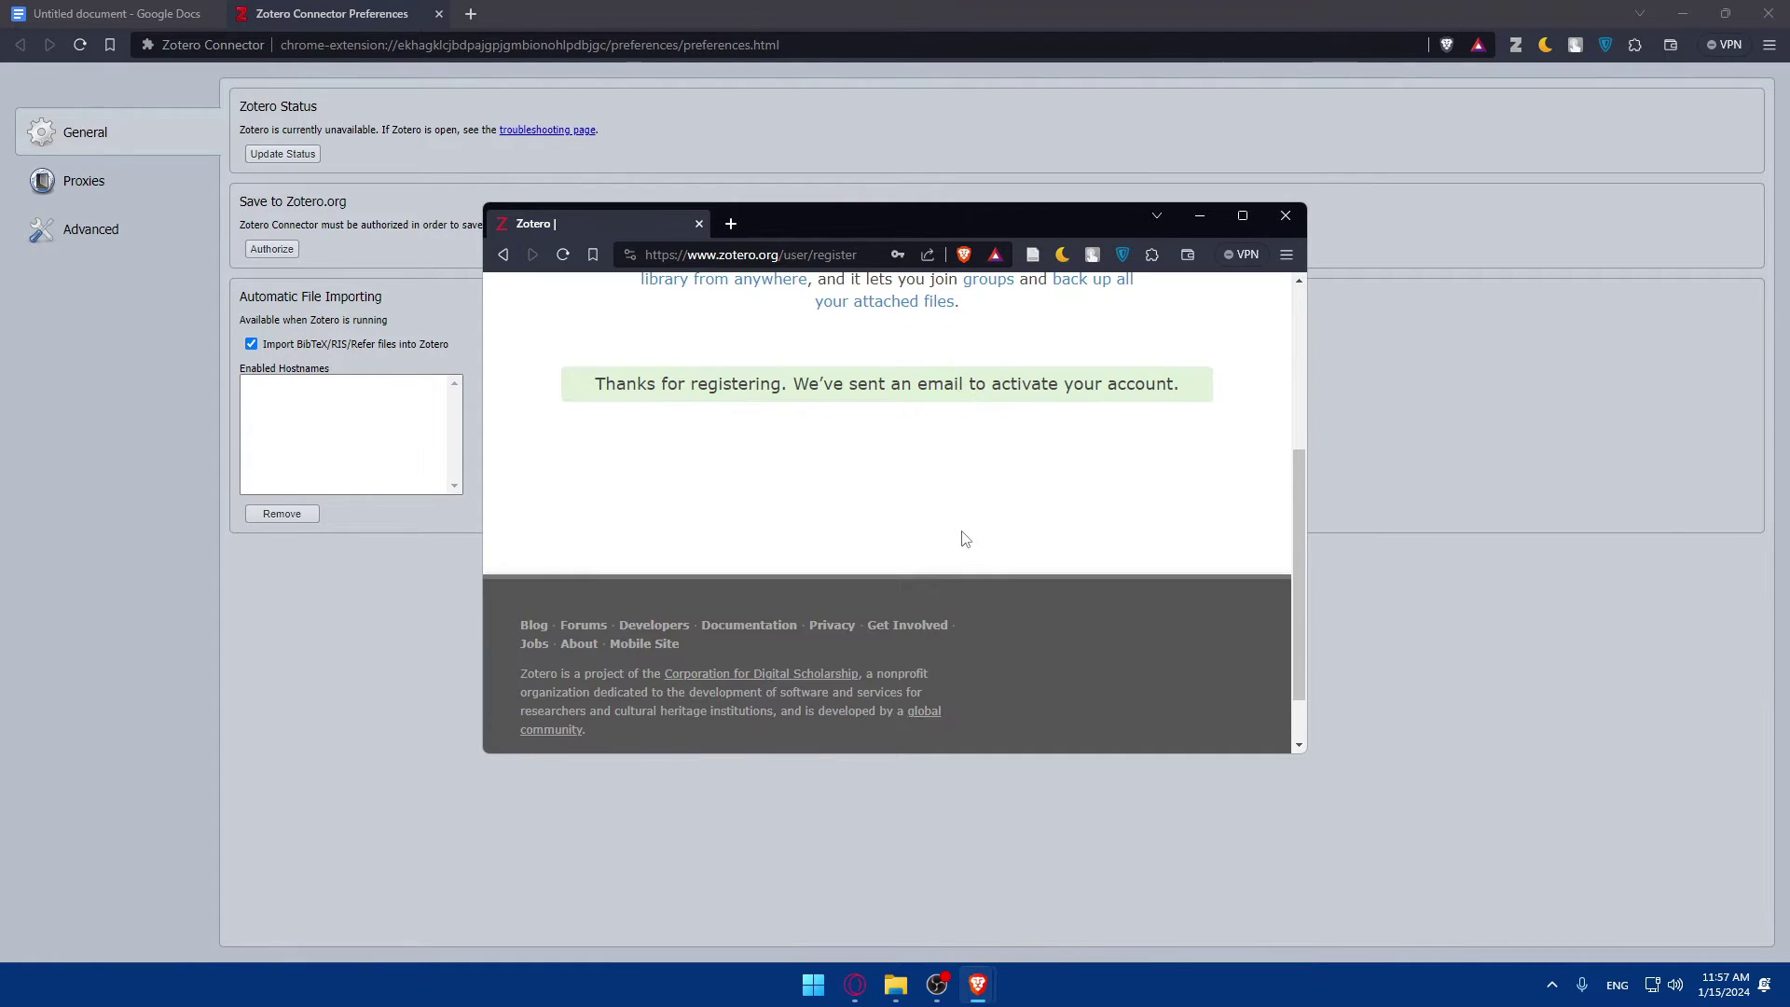
pyautogui.scroll(3, 960, 536)
# Authorize the Zotero Connector with zotero.org, accepting the default private key description and settings
pyautogui.click(1285, 217)
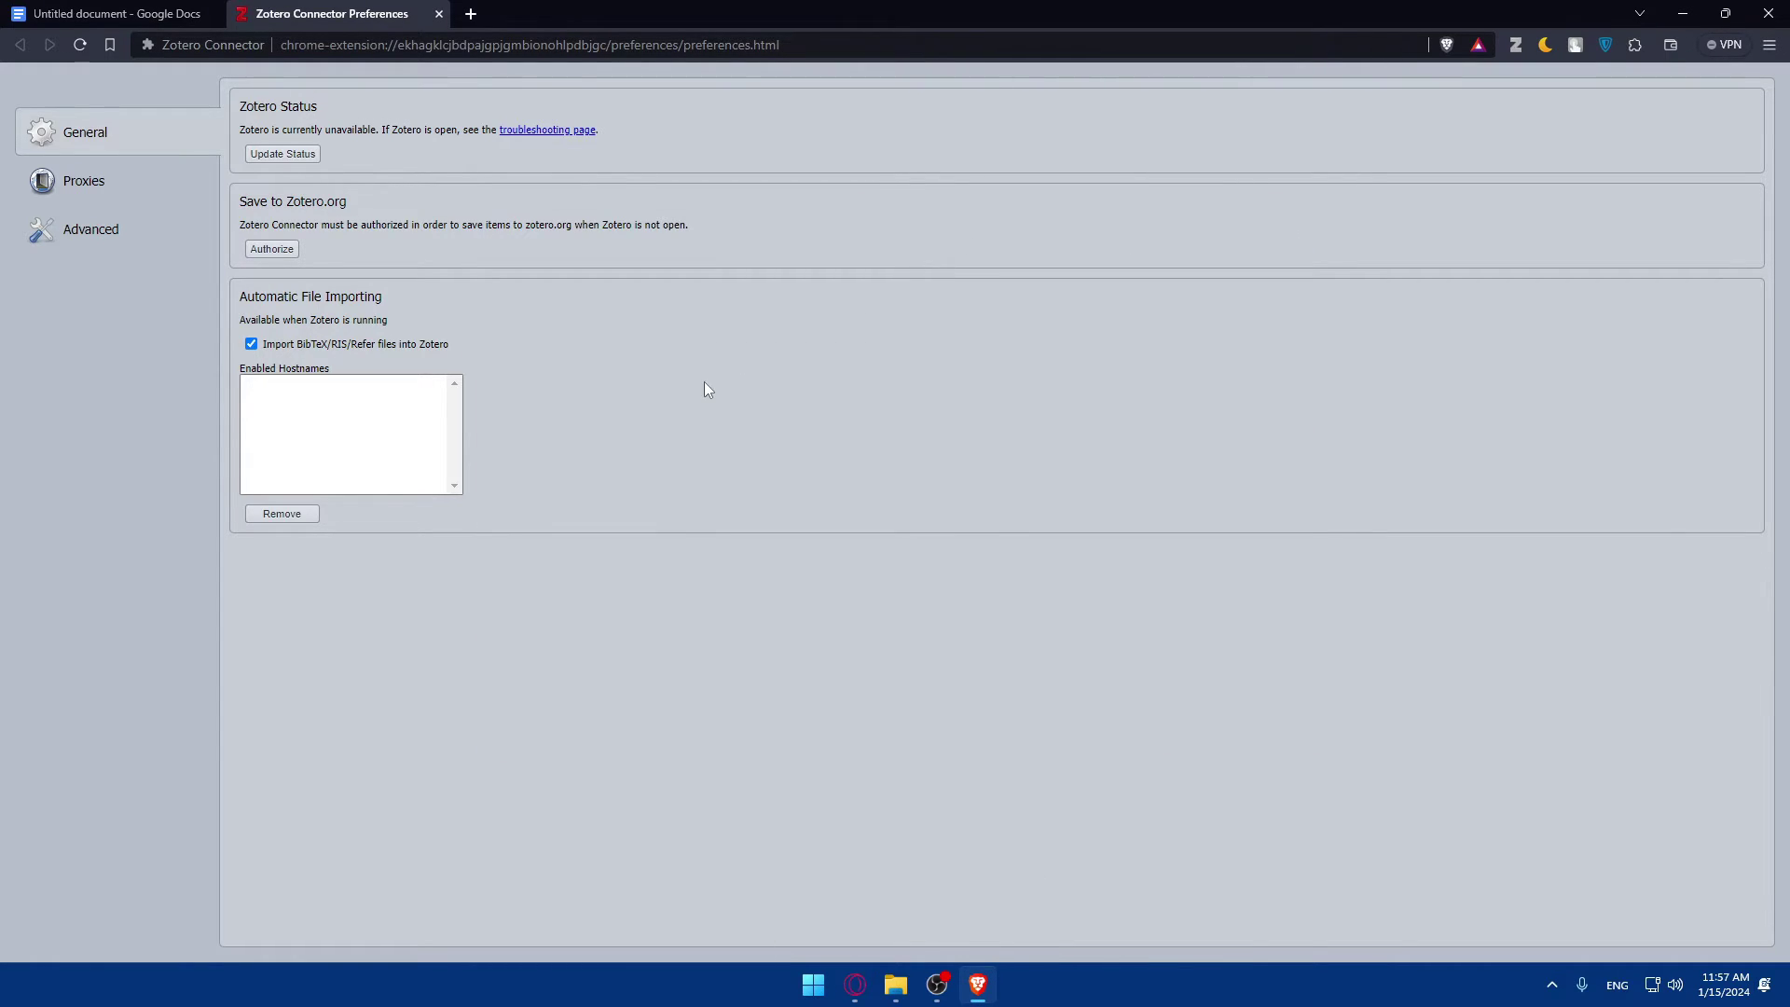
pyautogui.click(271, 256)
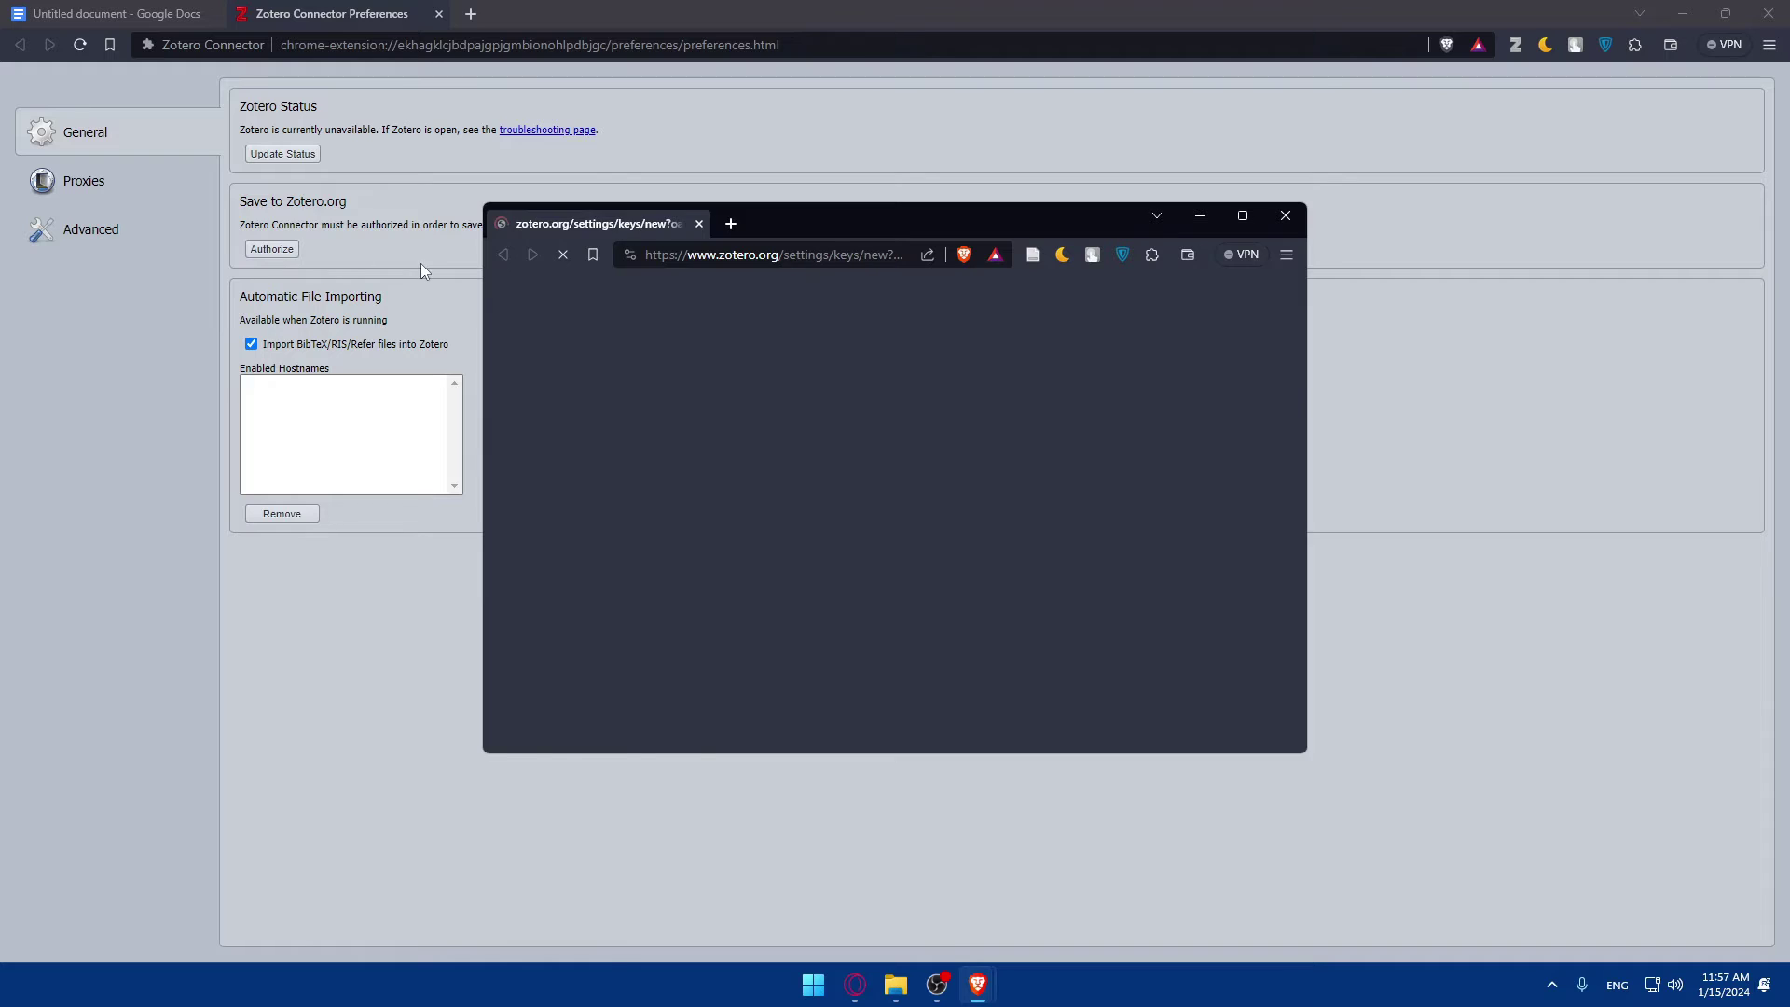
pyautogui.scroll(-2, 693, 419)
pyautogui.scroll(2, 699, 424)
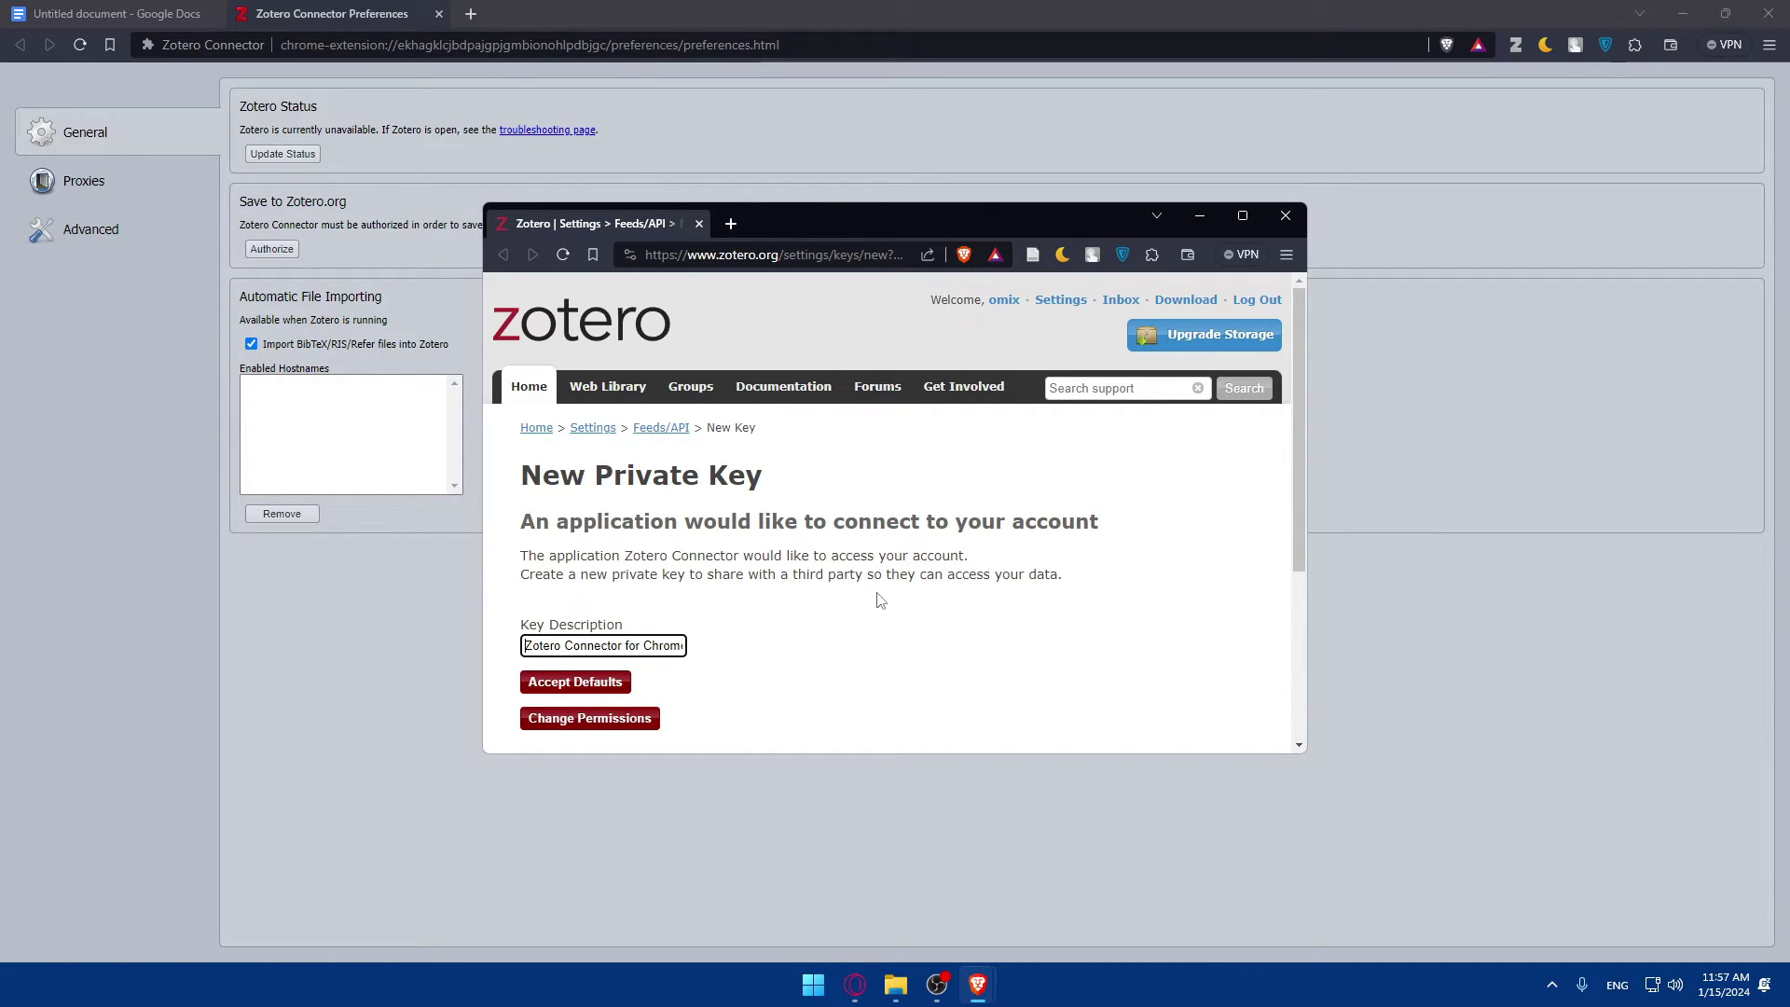
pyautogui.scroll(-2, 755, 594)
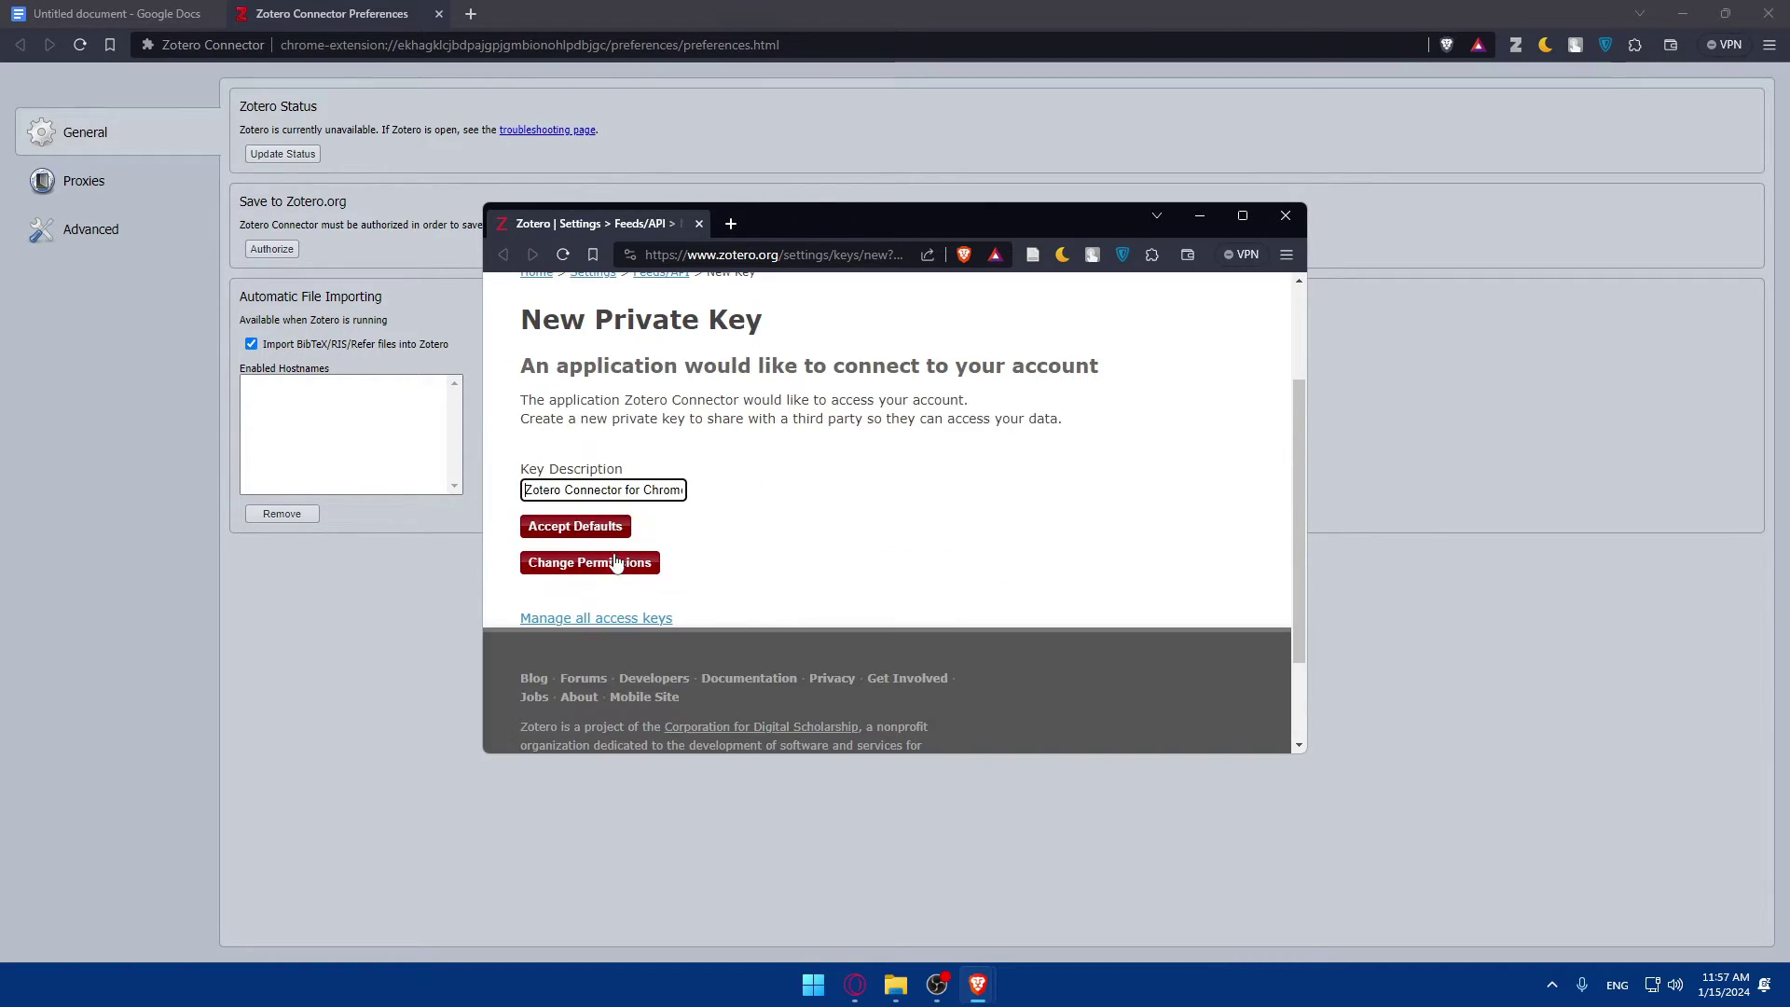
pyautogui.tripleClick(624, 491)
pyautogui.click(668, 492)
pyautogui.click(651, 492)
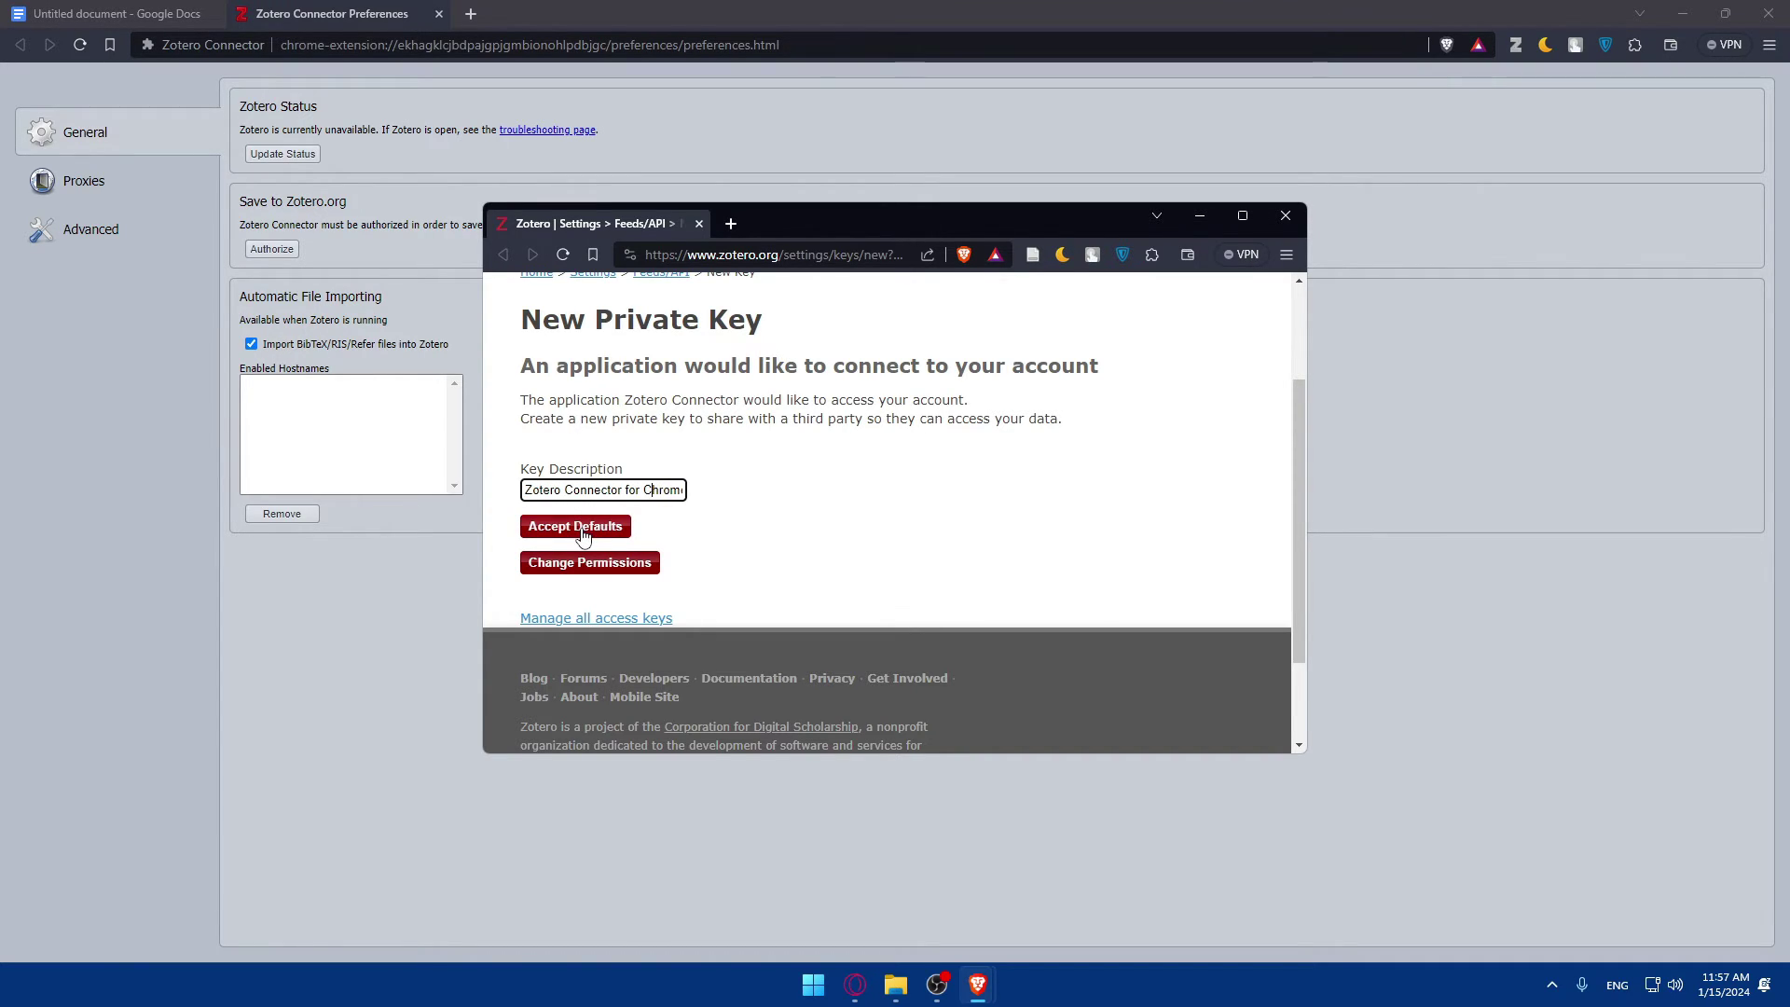
pyautogui.click(574, 529)
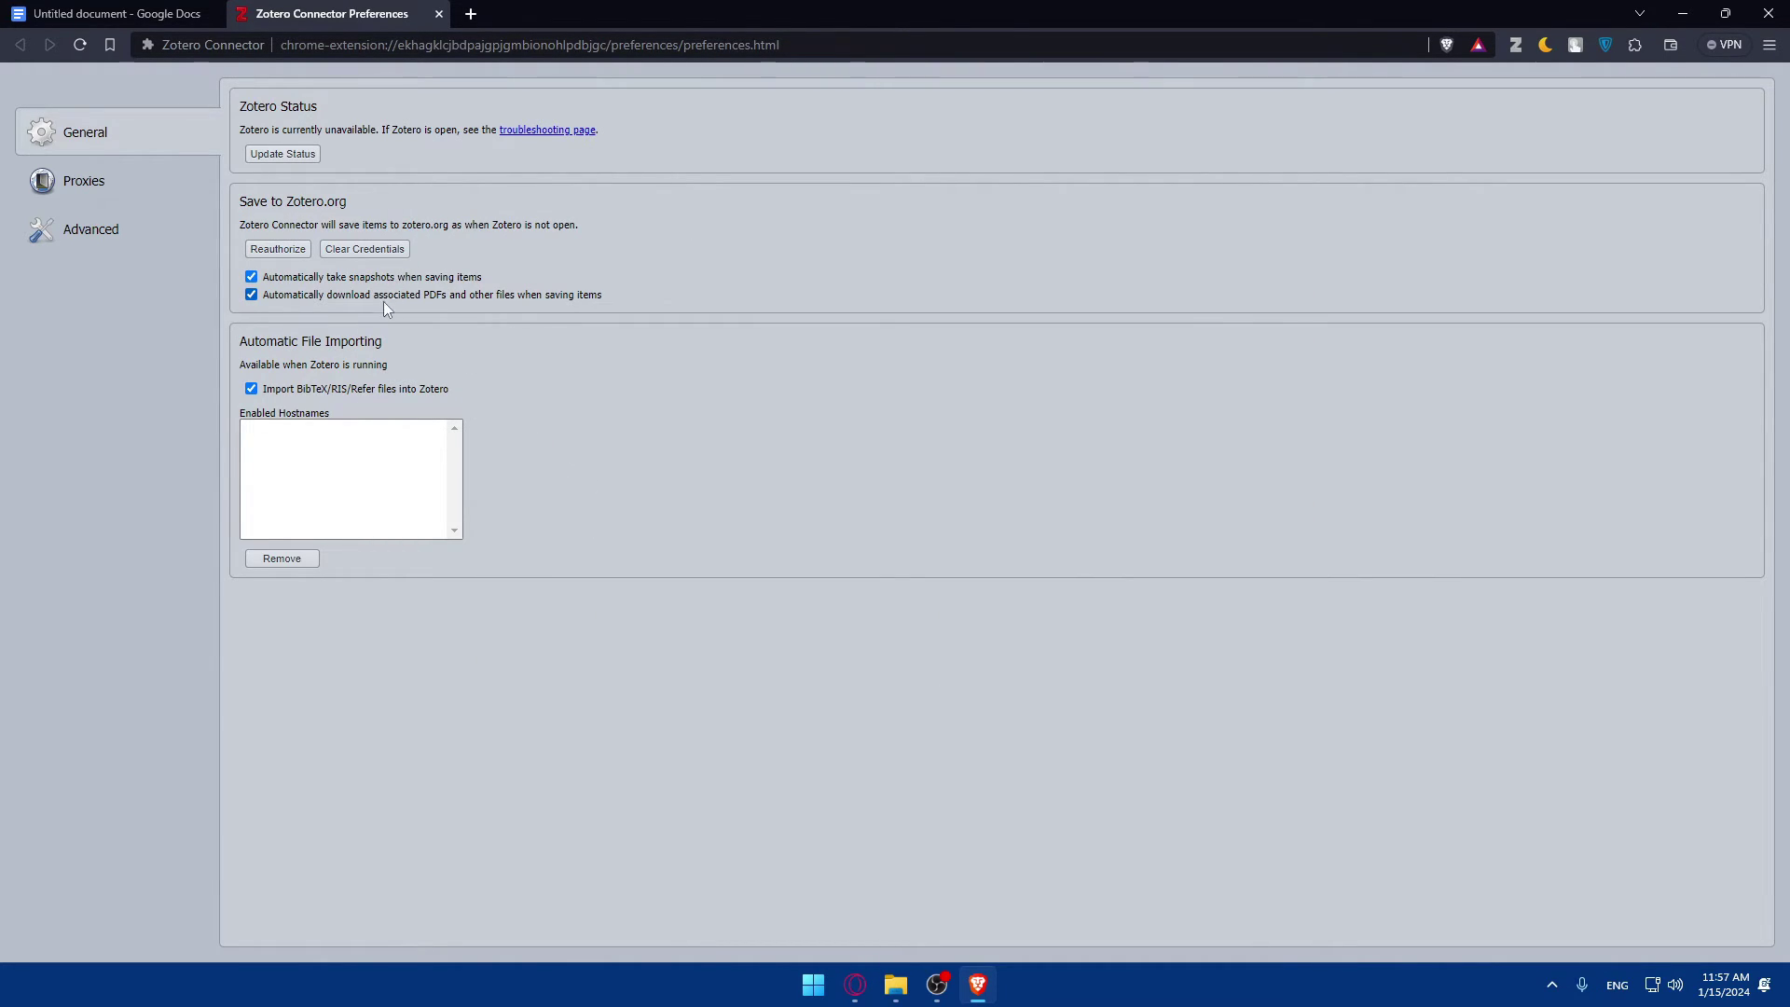
# Refresh the Zotero connection status and review the Proxies and Advanced settings for Google Docs integration
pyautogui.click(271, 155)
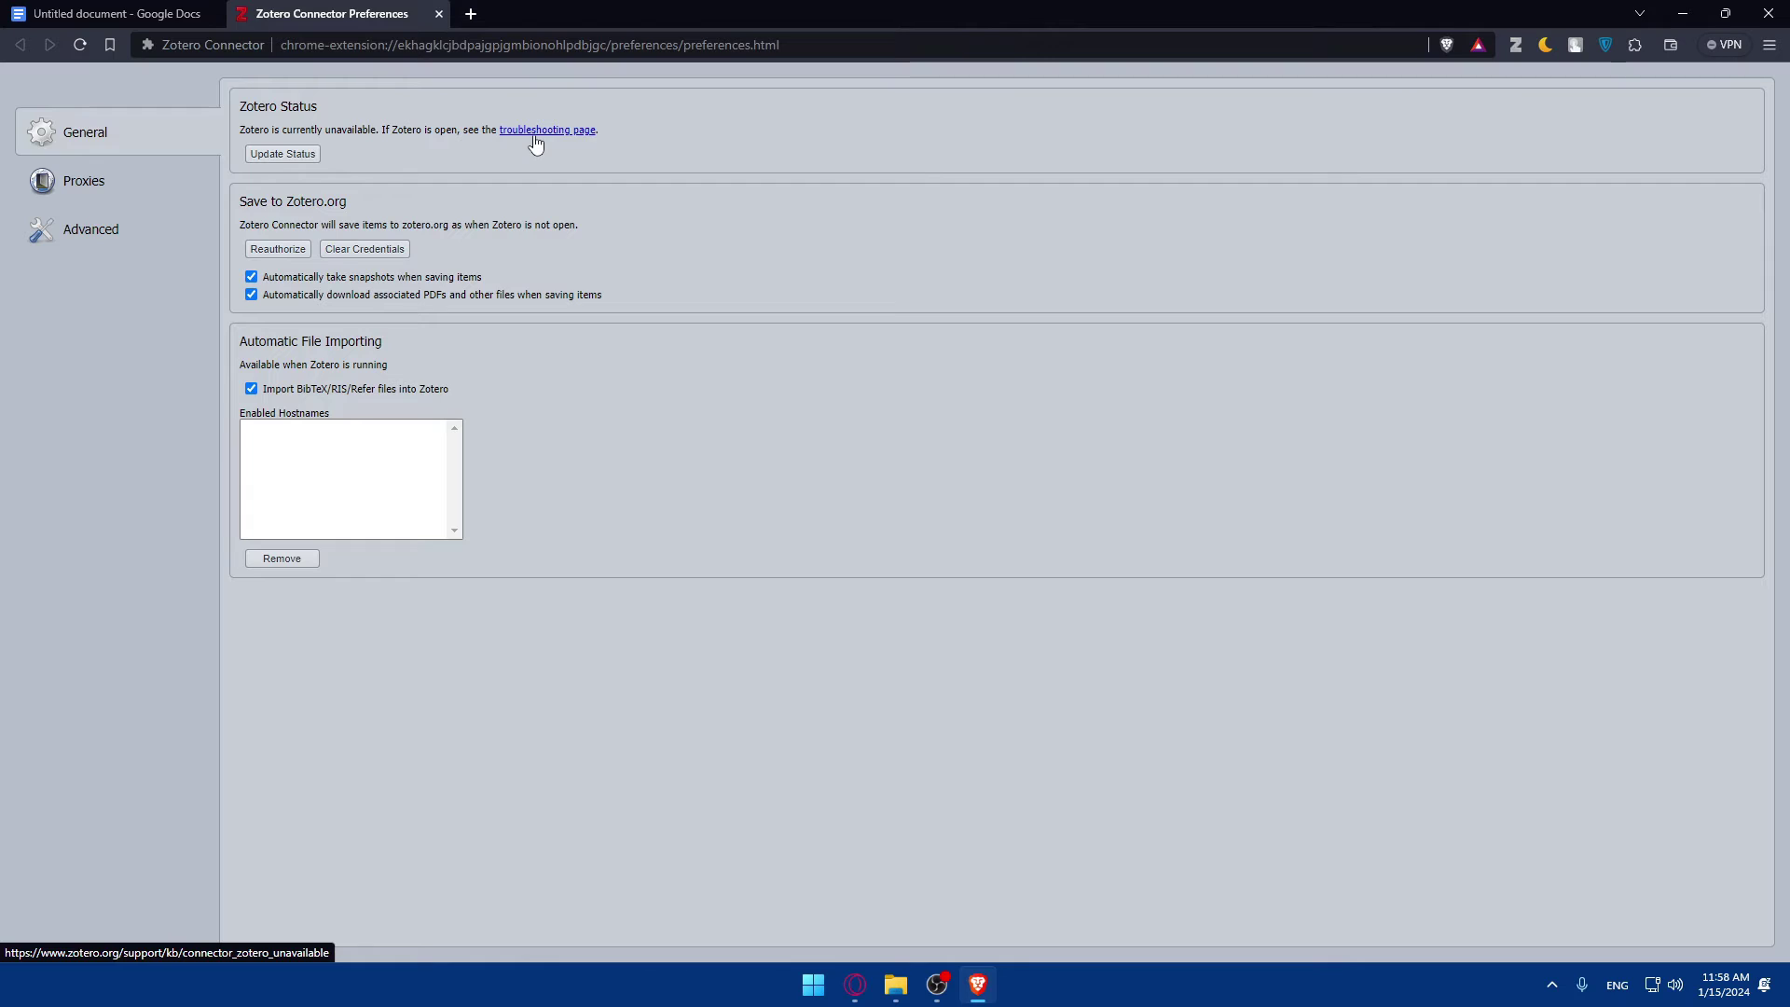
pyautogui.click(124, 183)
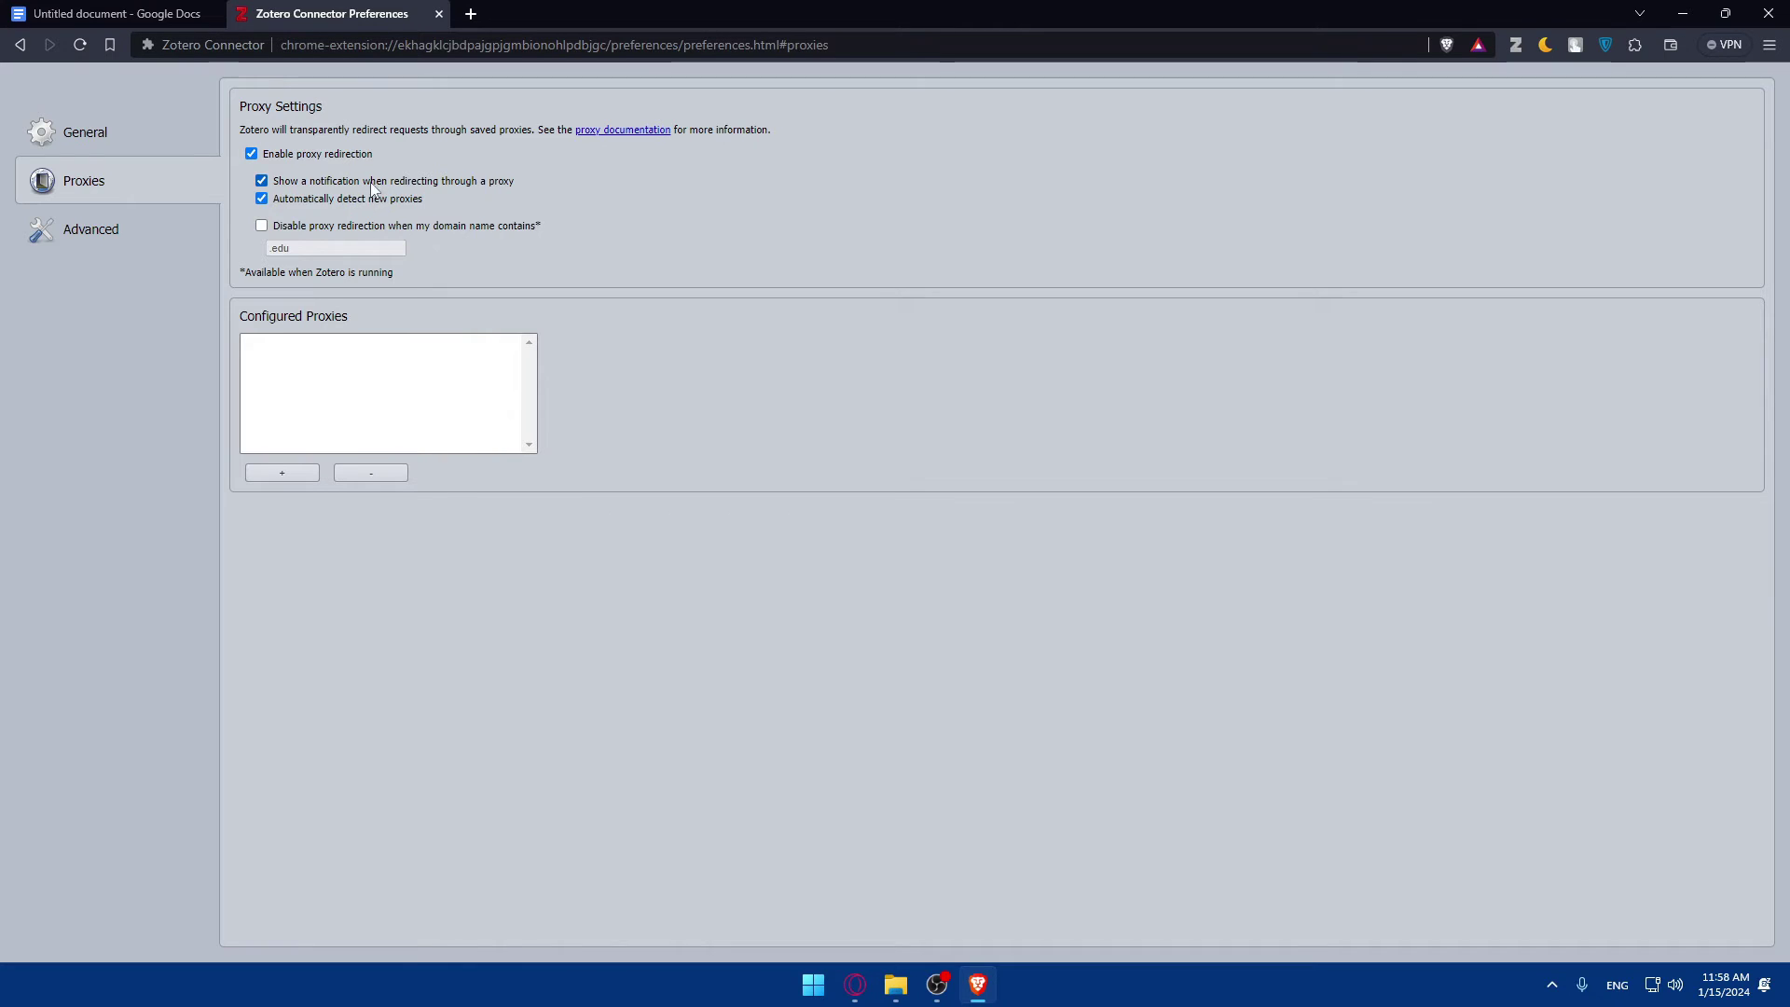
pyautogui.click(109, 237)
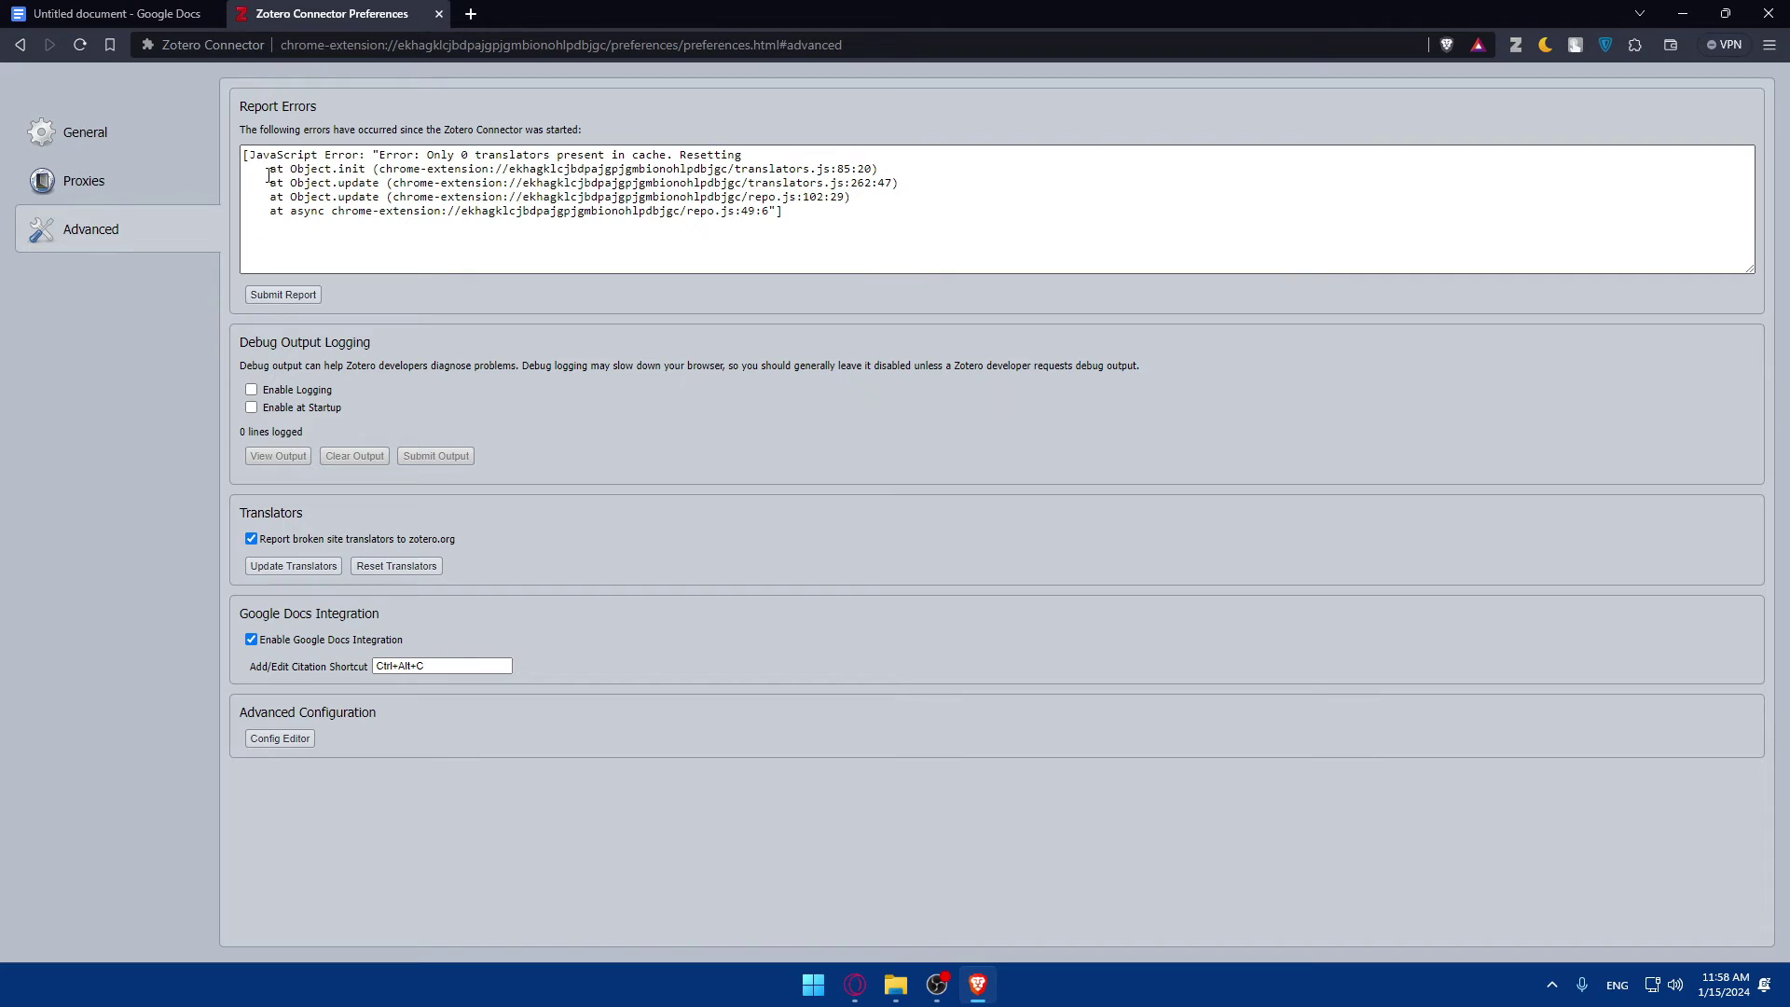
pyautogui.click(457, 161)
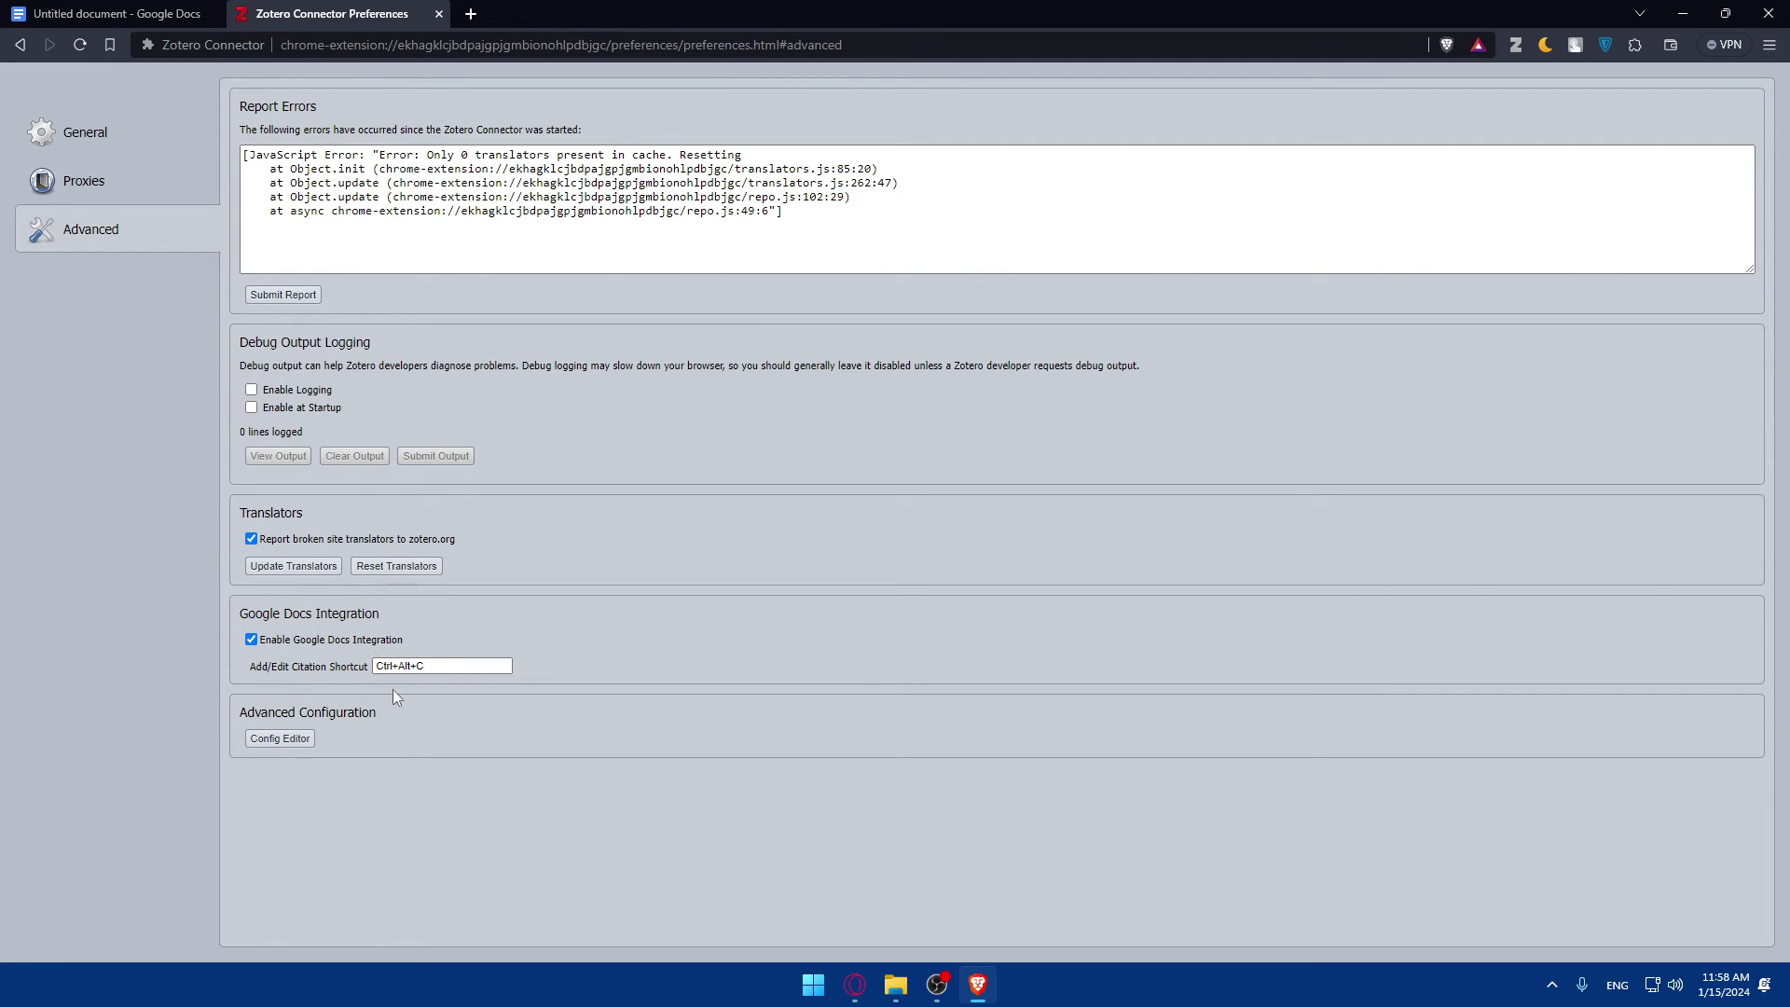
# Reload the Untitled document, download Zotero 6 for Windows, and dismiss the Is Zotero Running? warning
pyautogui.click(438, 13)
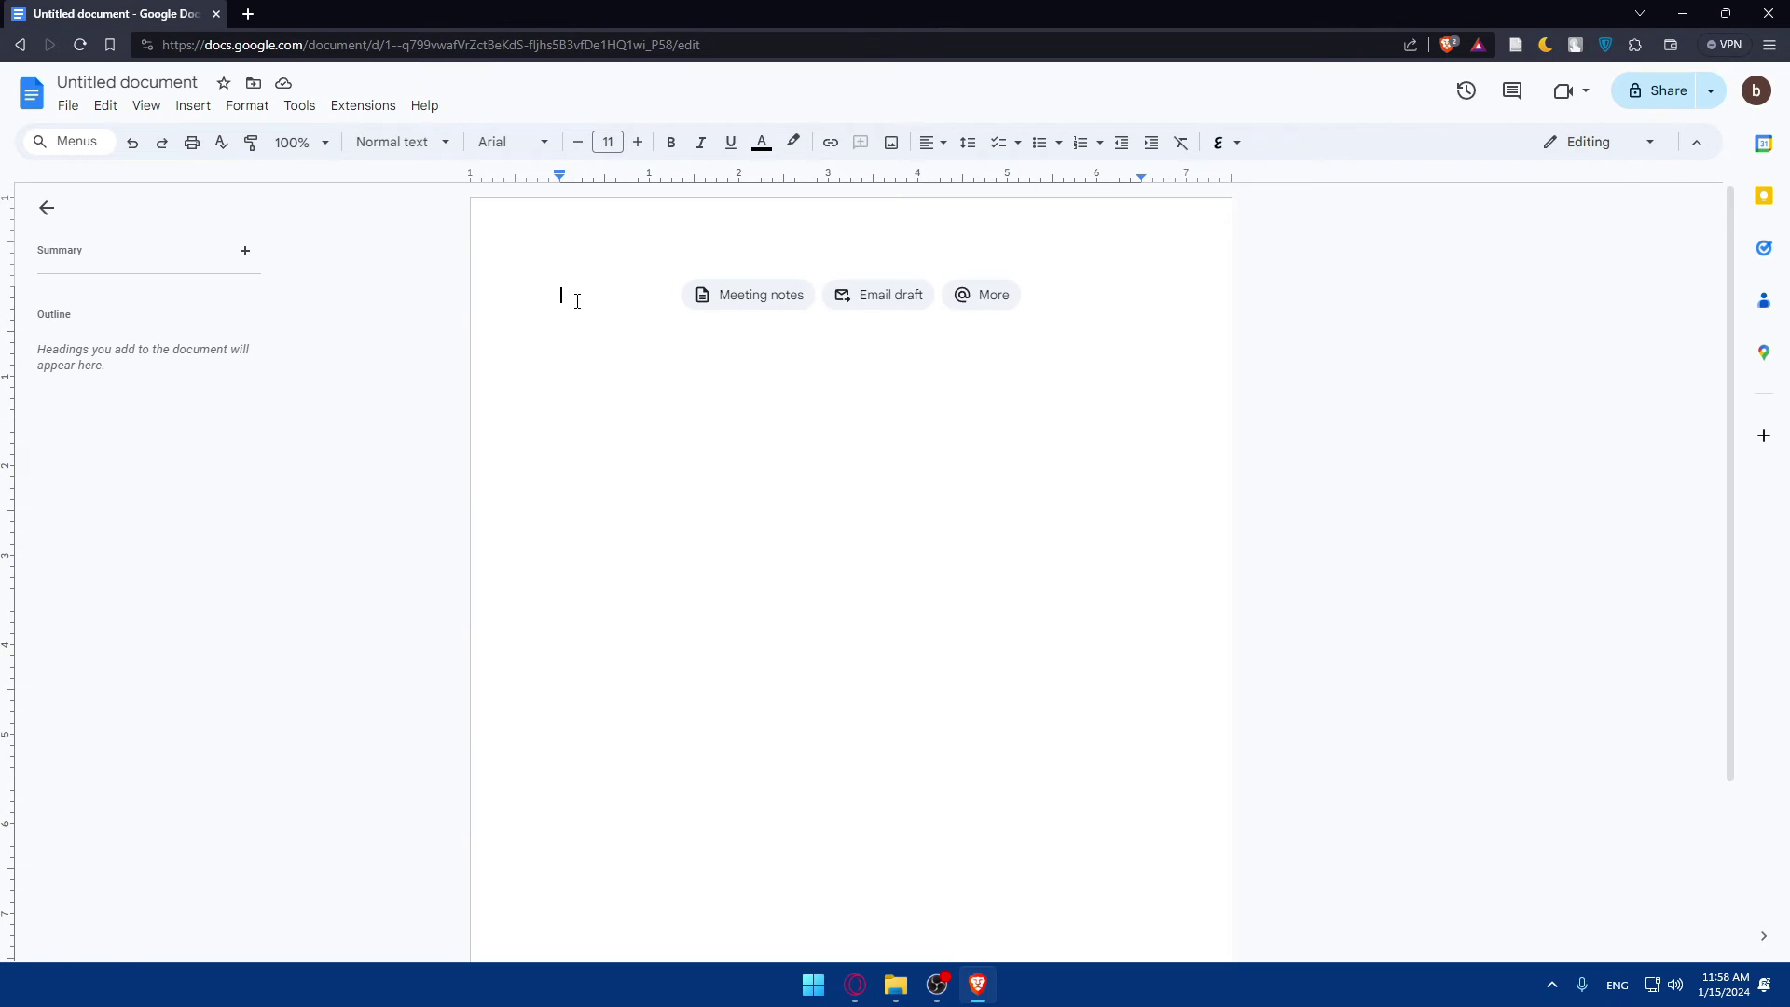
pyautogui.click(79, 45)
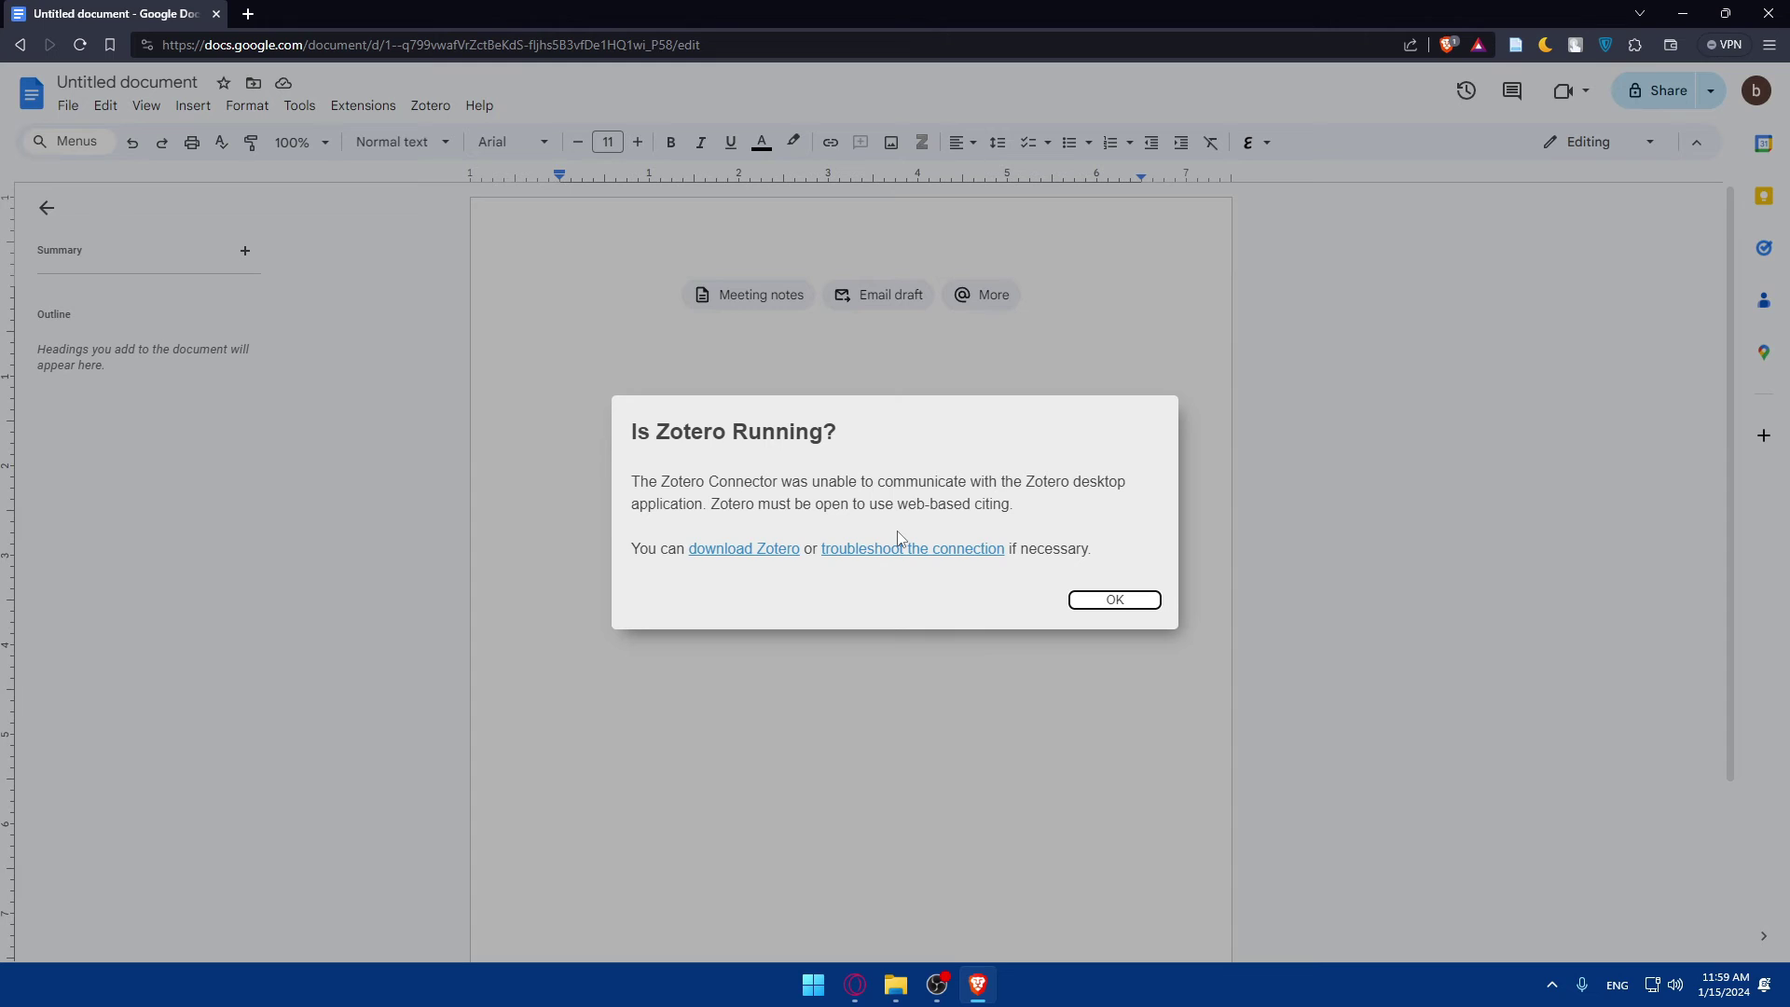
pyautogui.click(758, 551)
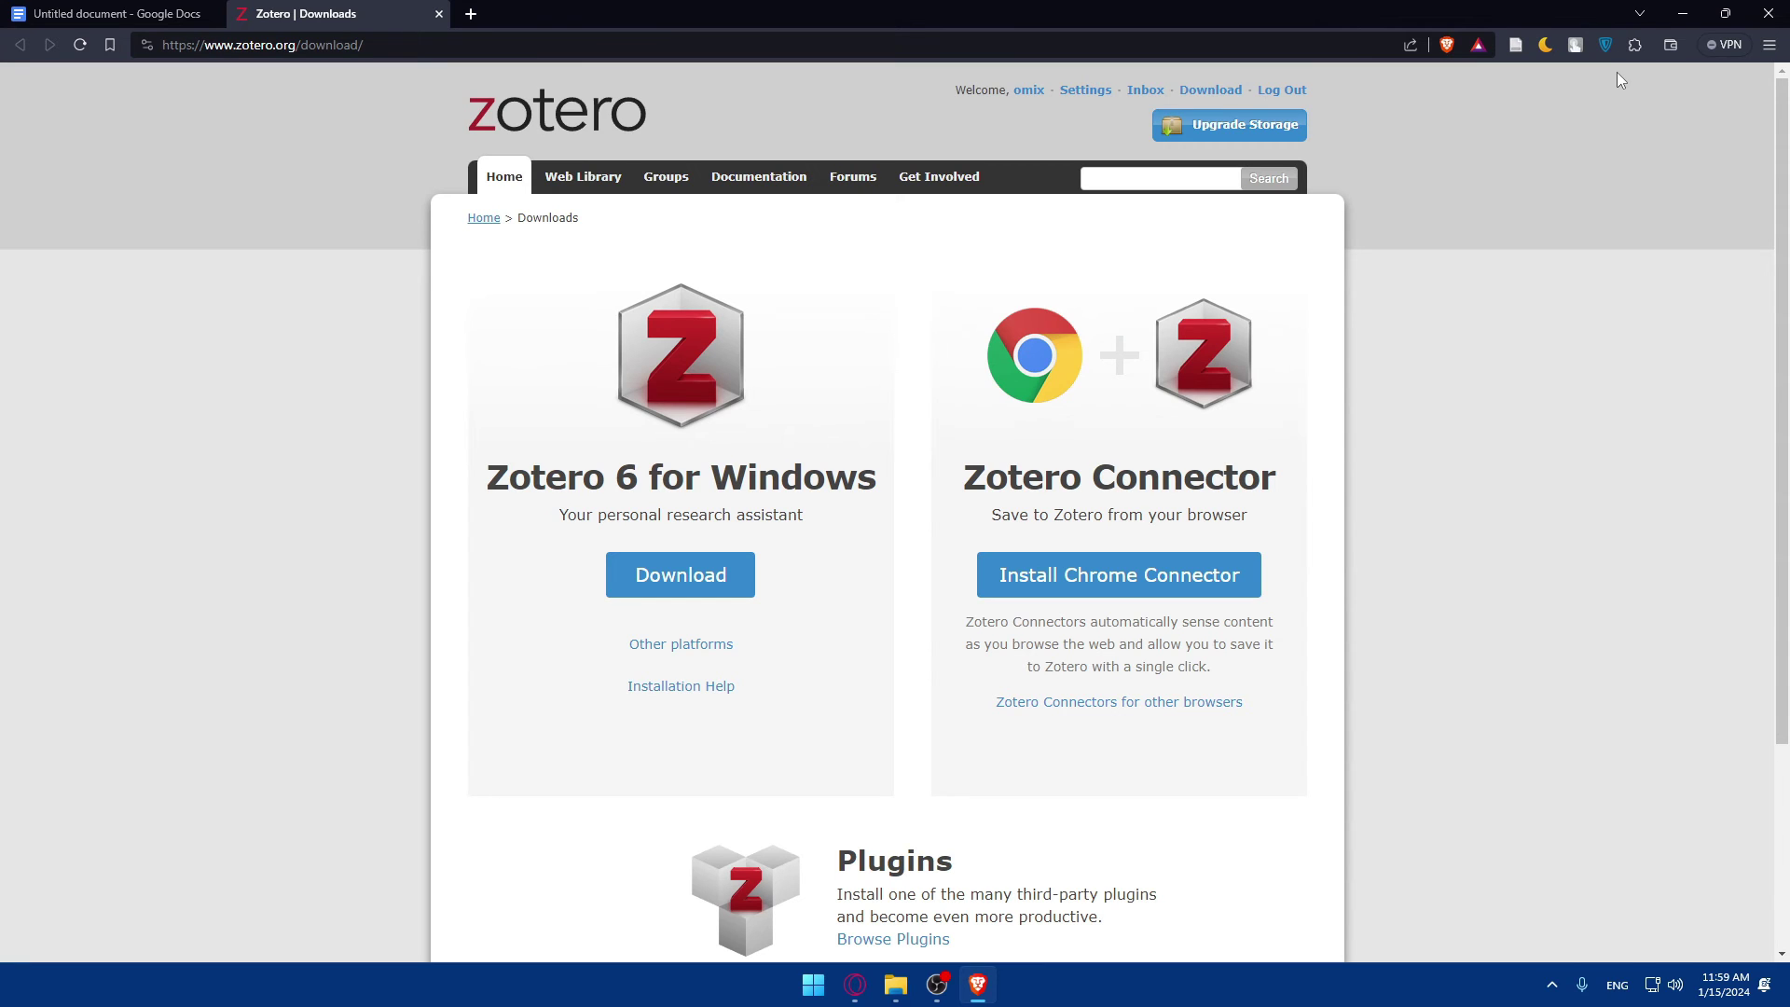
pyautogui.click(701, 575)
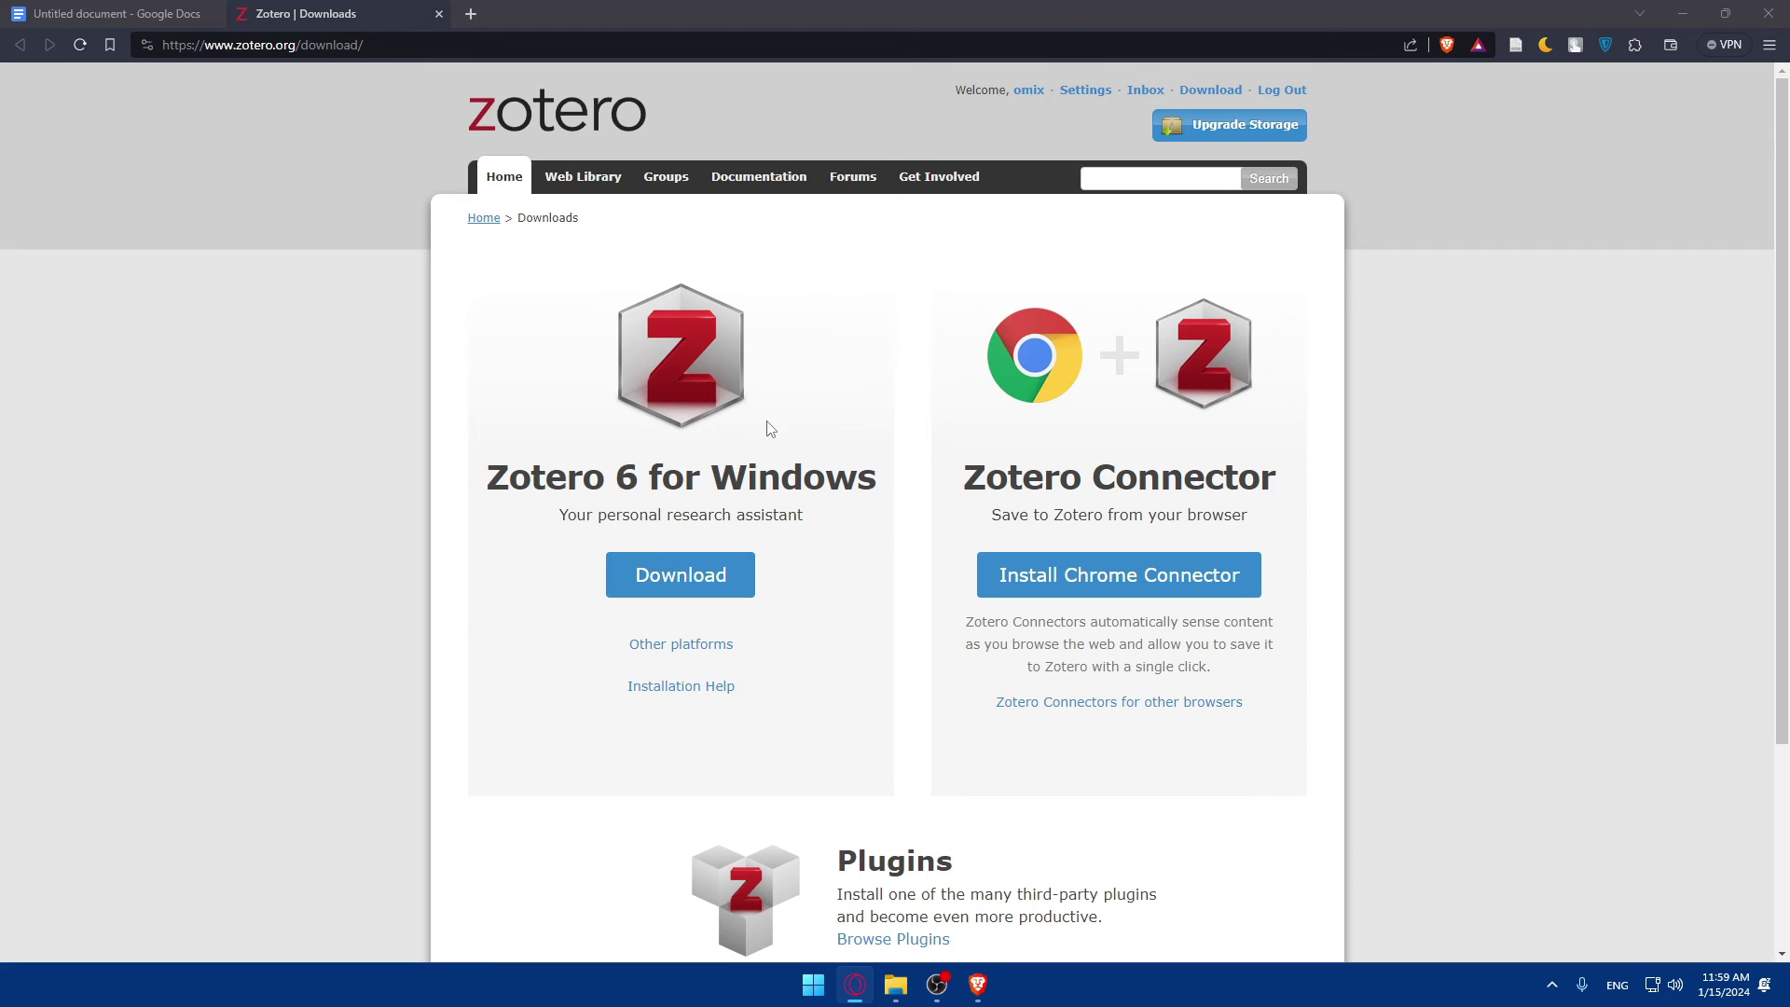
pyautogui.click(437, 14)
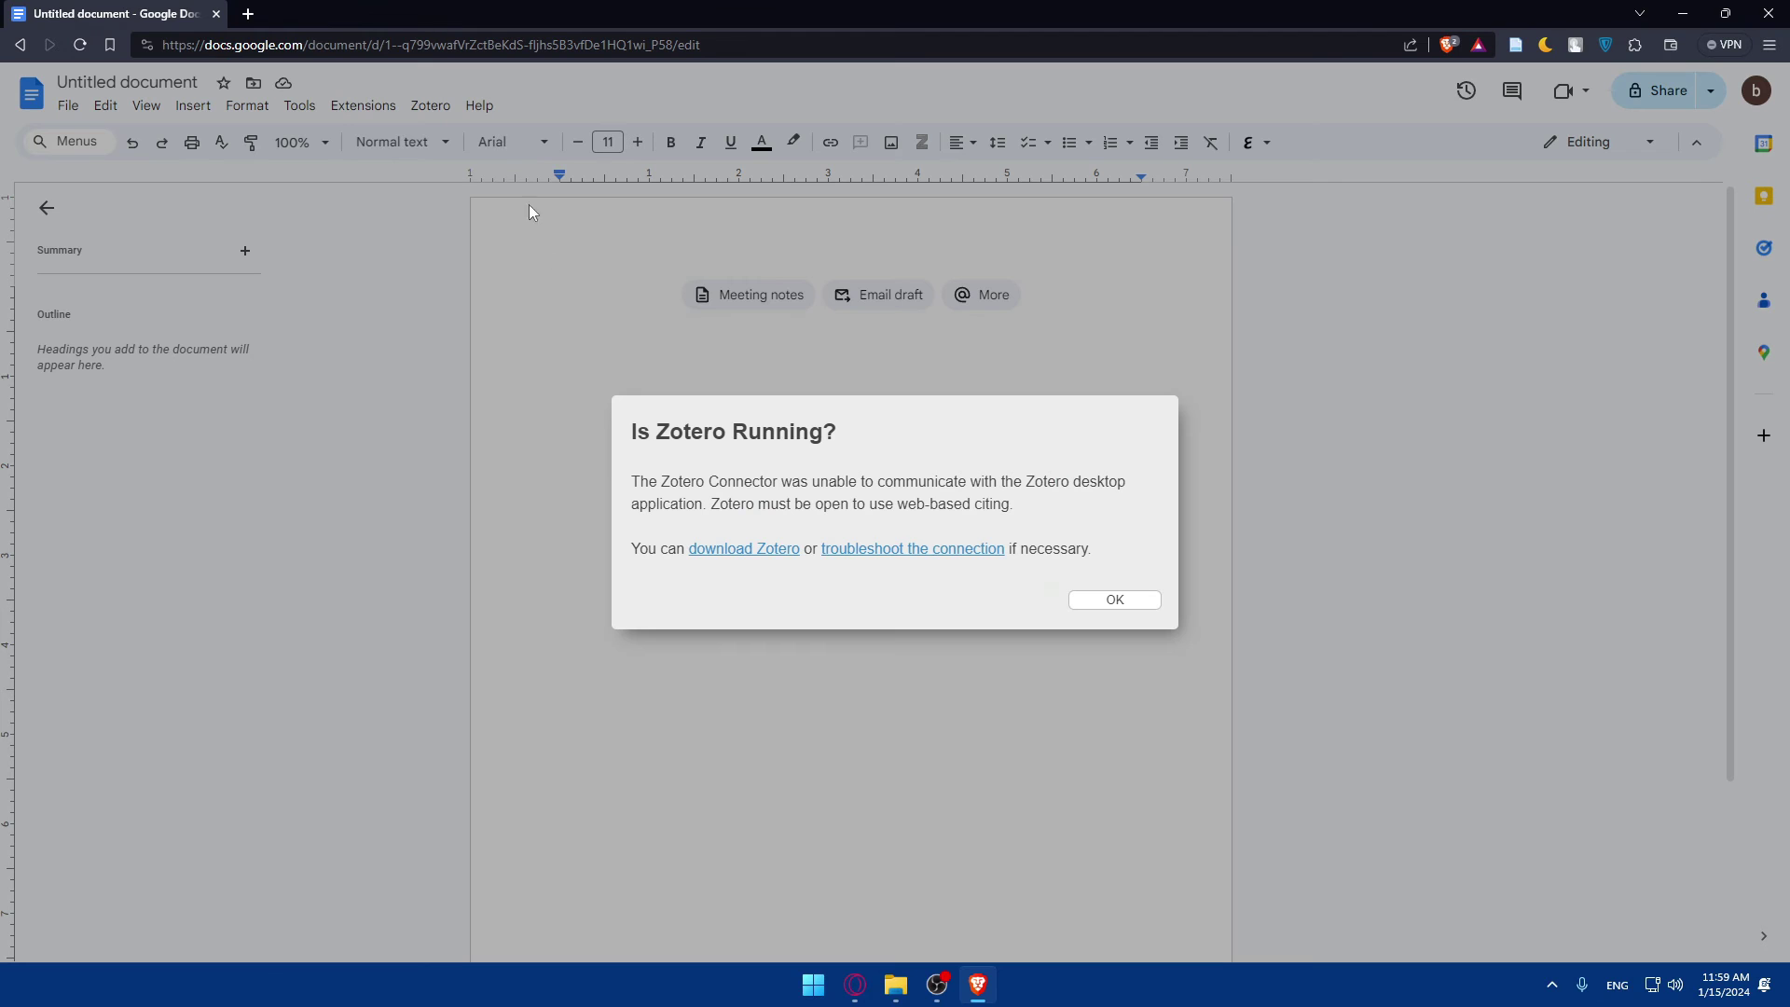
pyautogui.click(1088, 601)
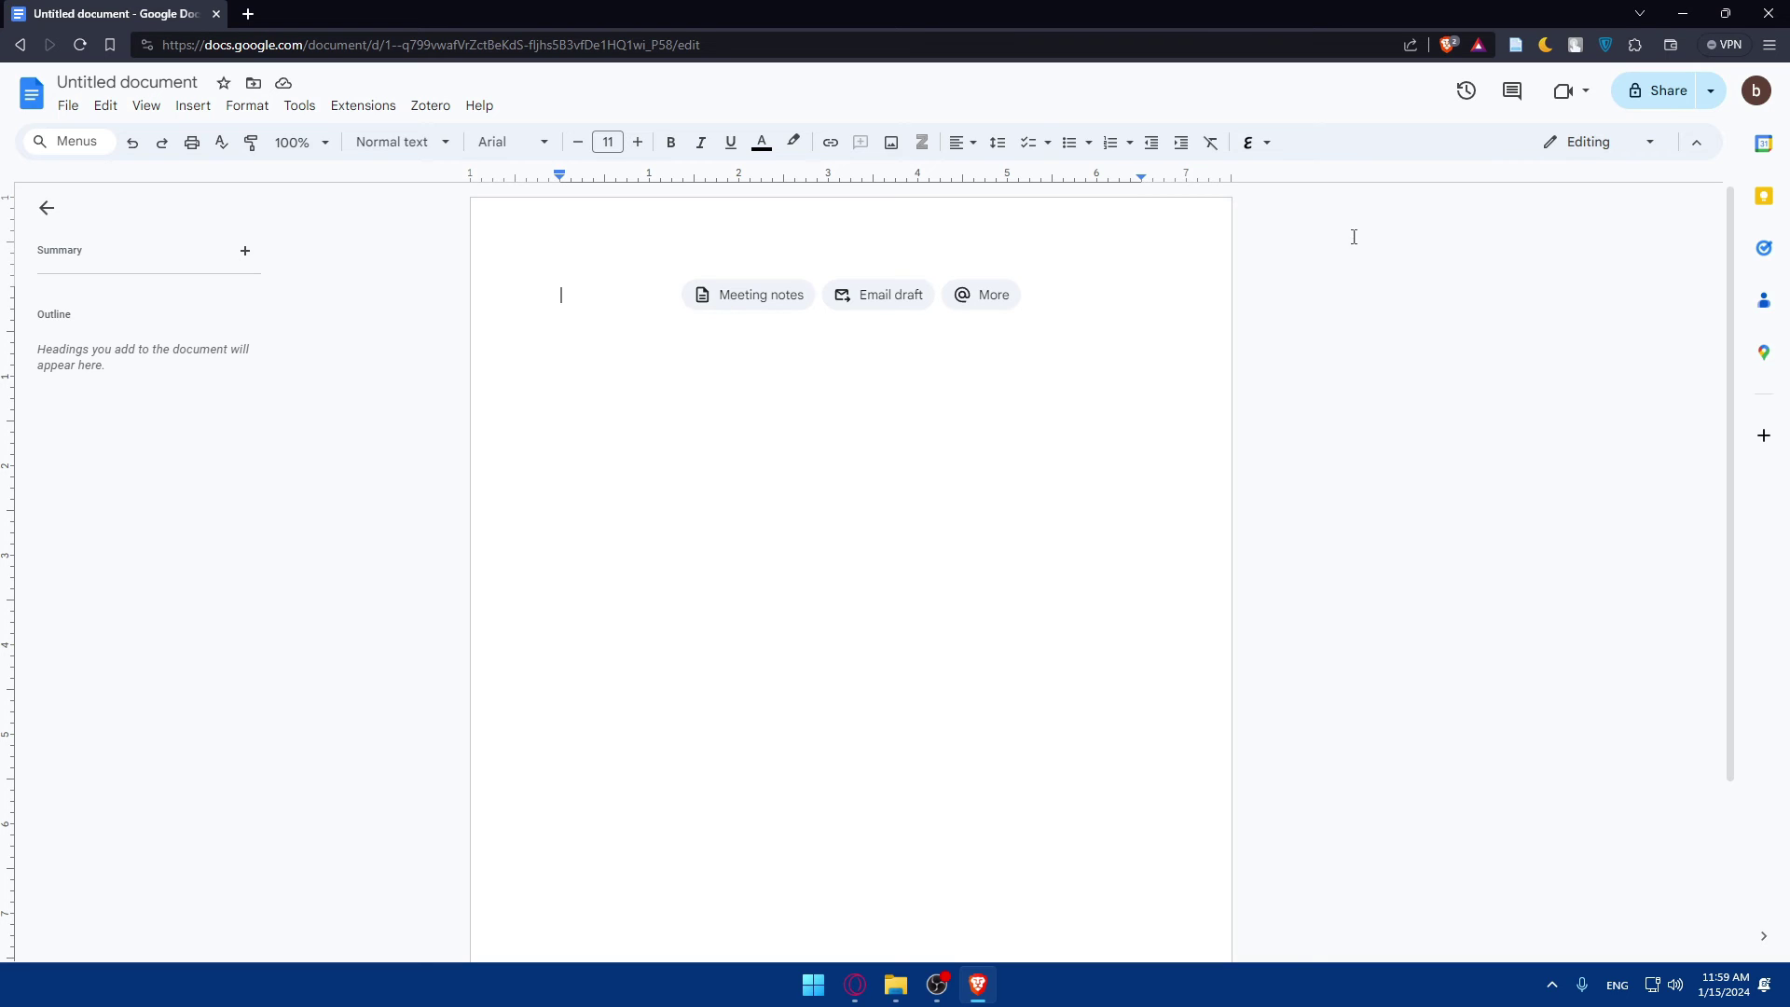
# Open the Zotero Connector's Advanced preferences from the Extensions menu
pyautogui.click(1672, 46)
pyautogui.click(1379, 263)
pyautogui.click(1632, 49)
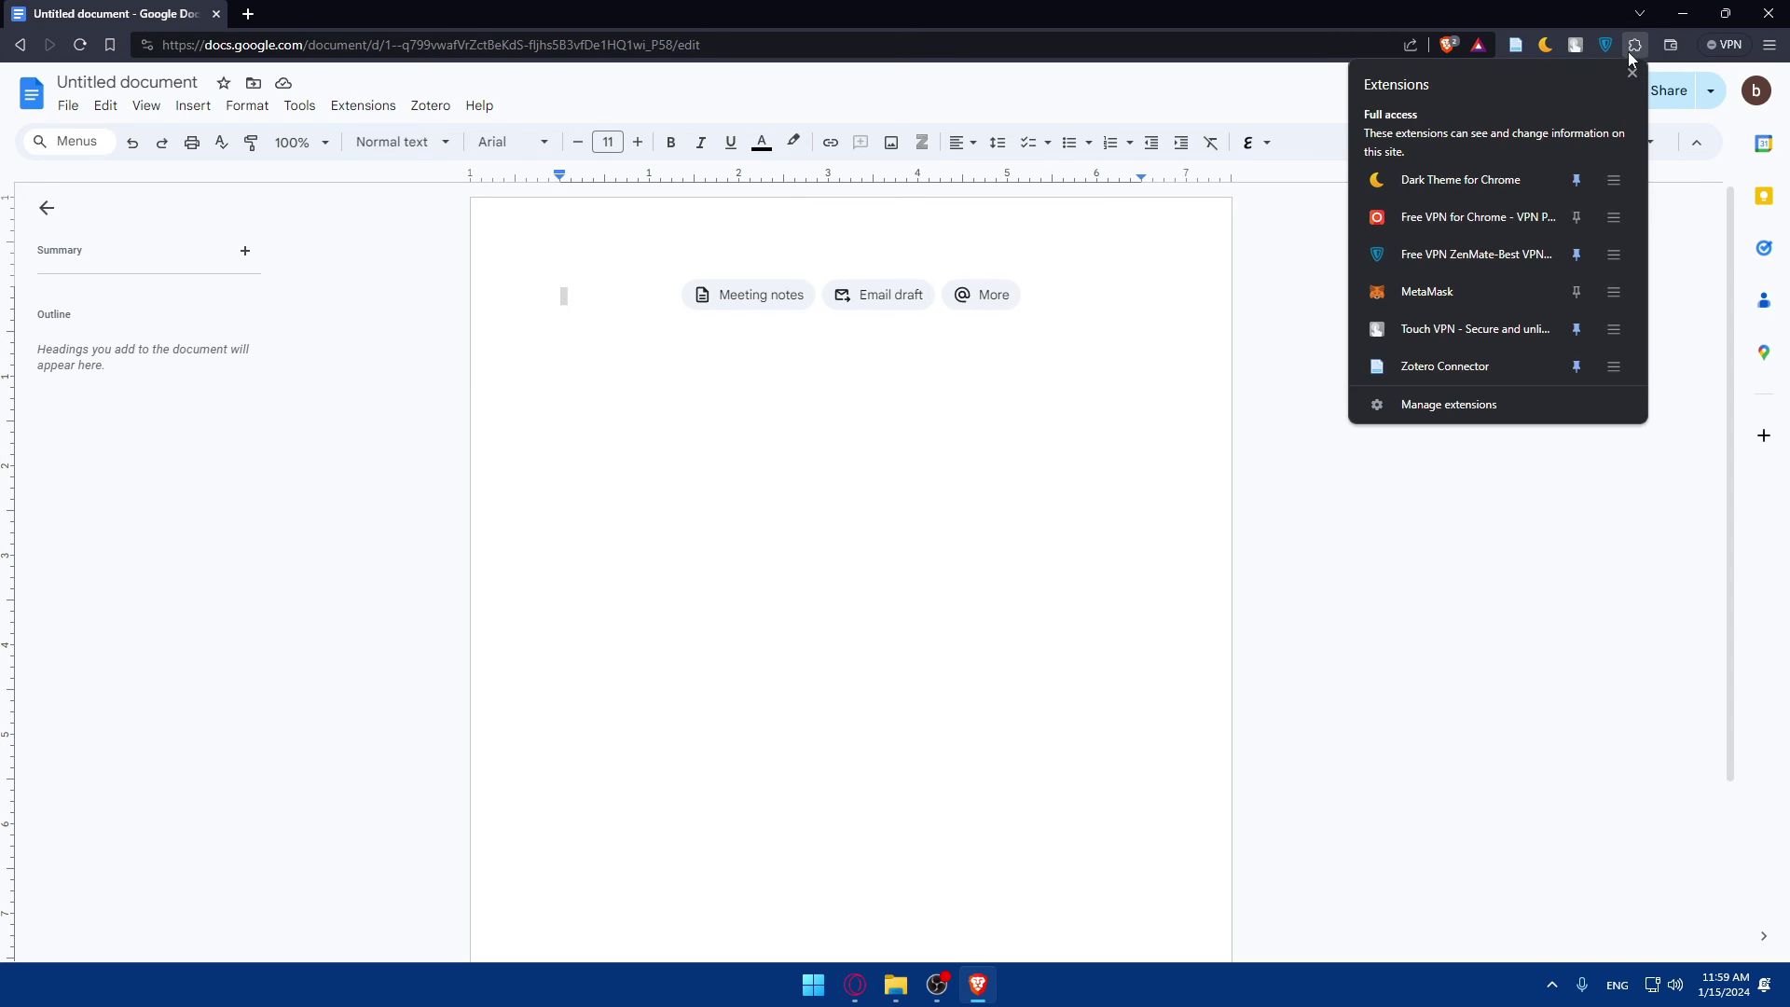
pyautogui.click(1613, 366)
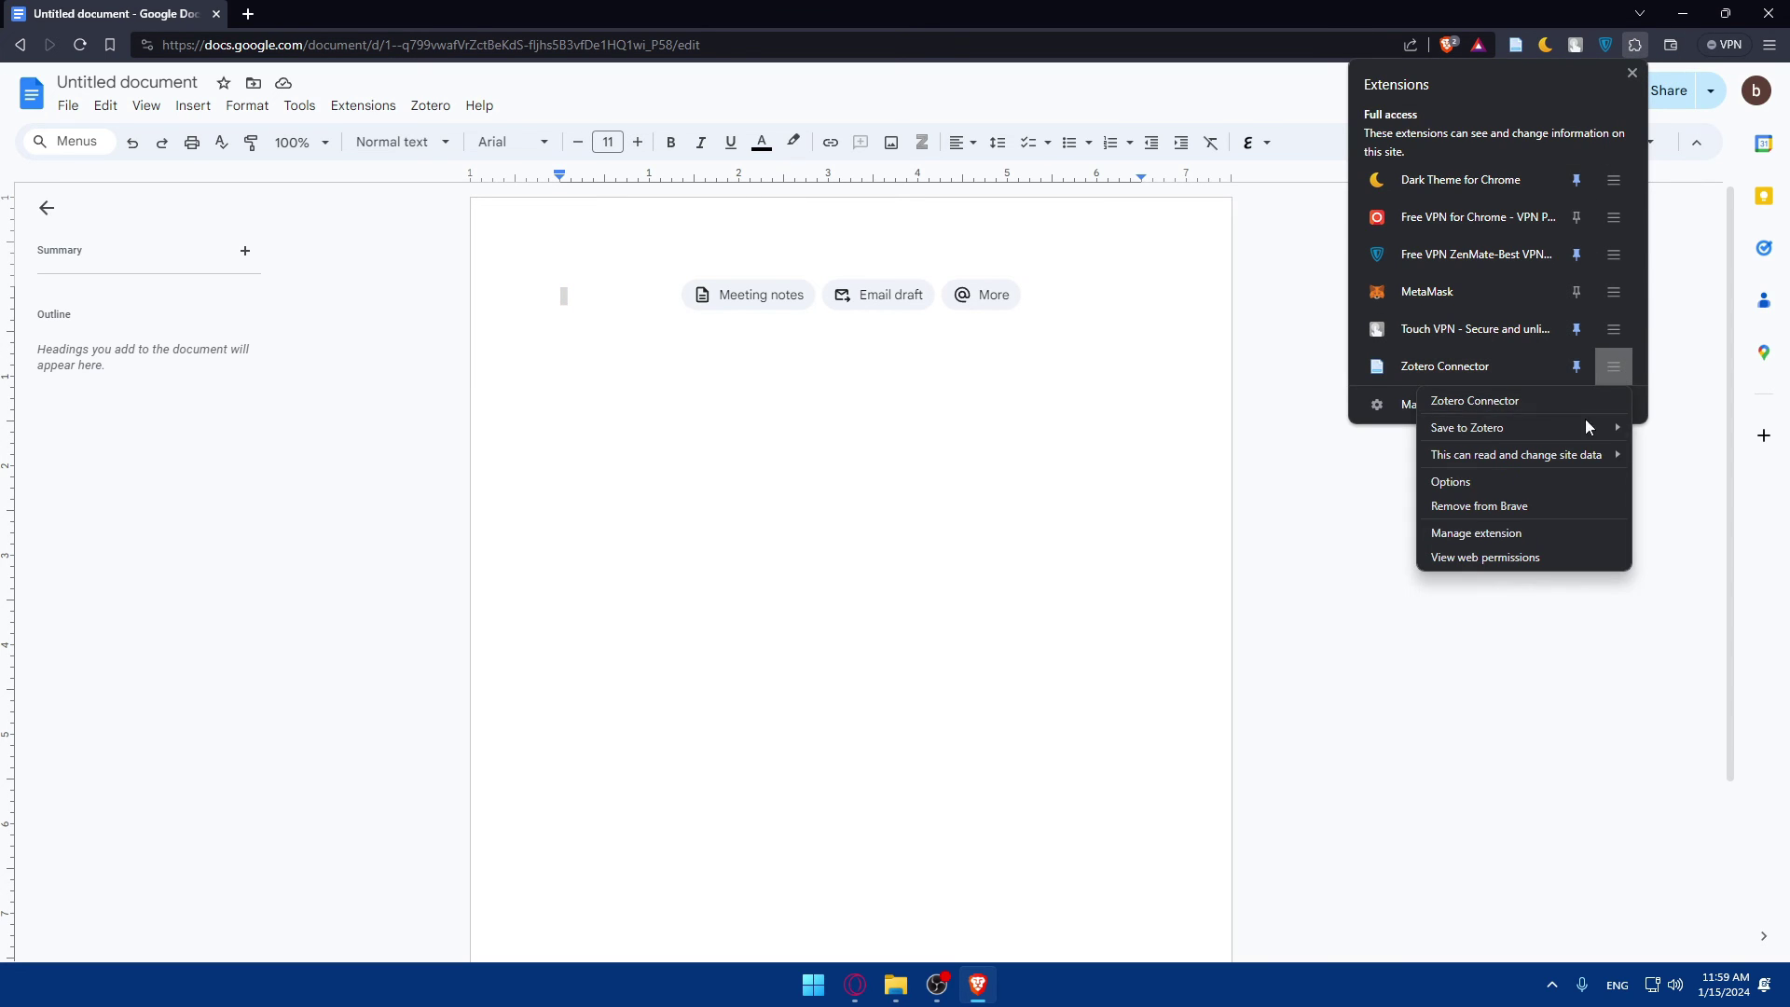
pyautogui.click(1537, 482)
pyautogui.click(89, 229)
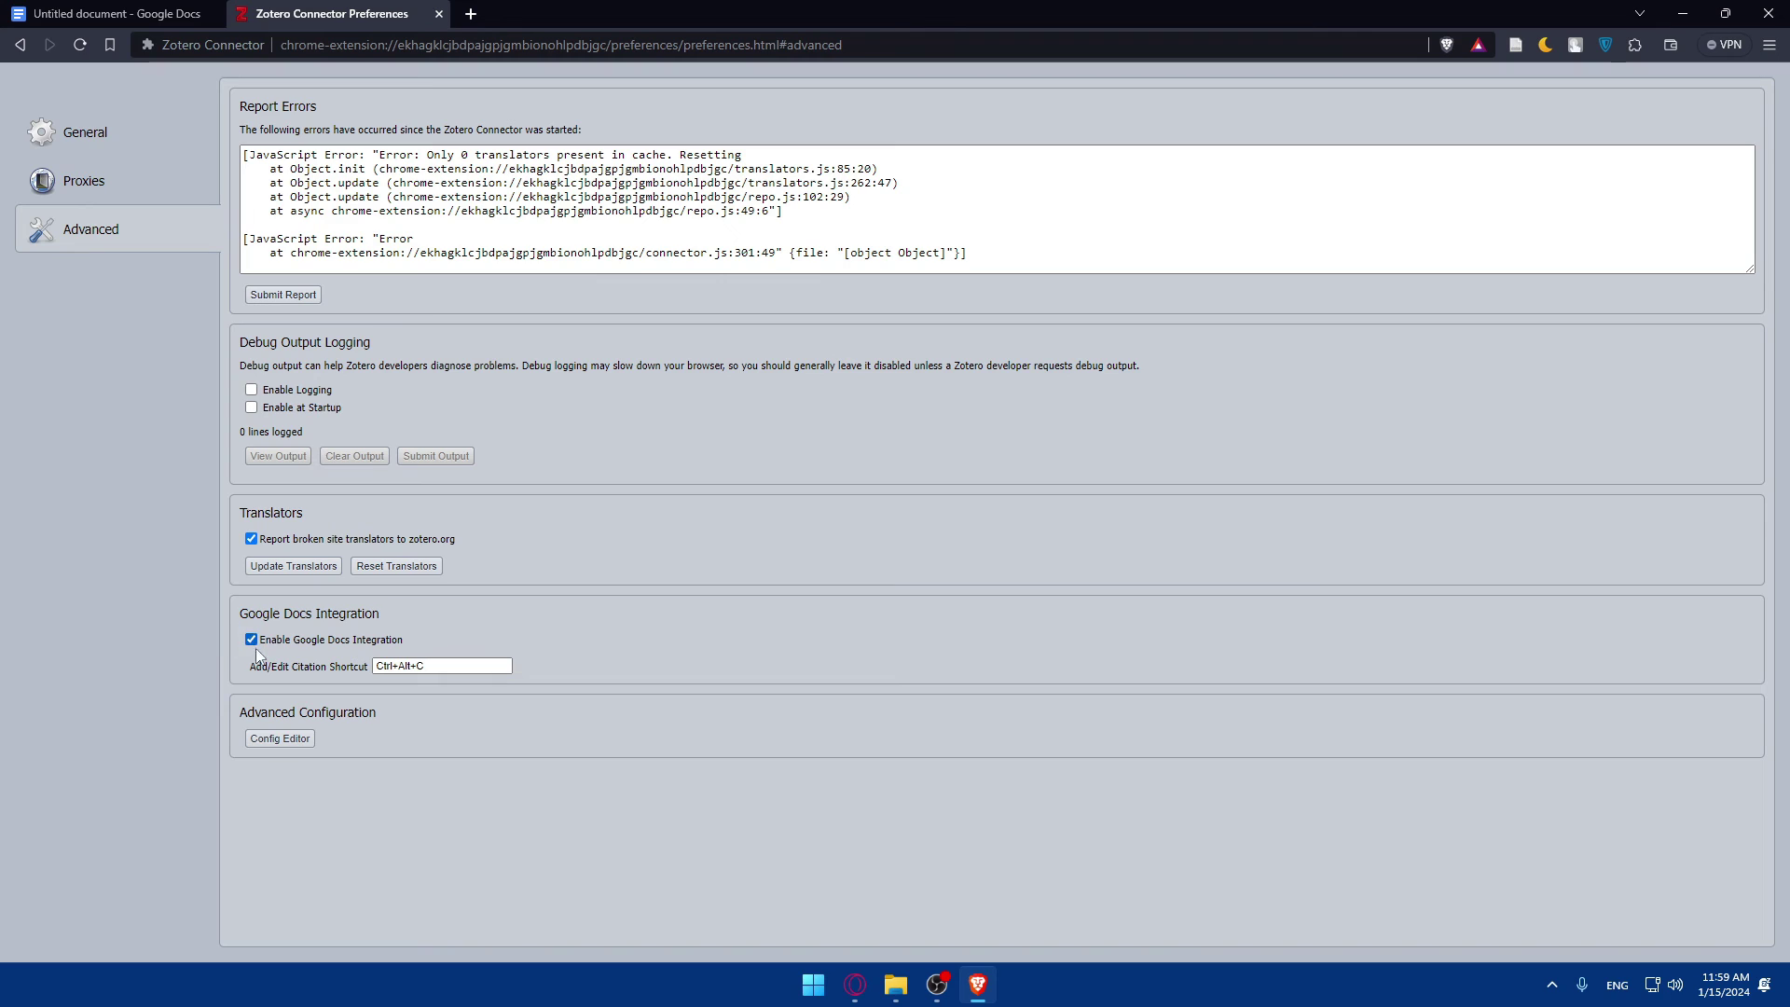
pyautogui.click(66, 132)
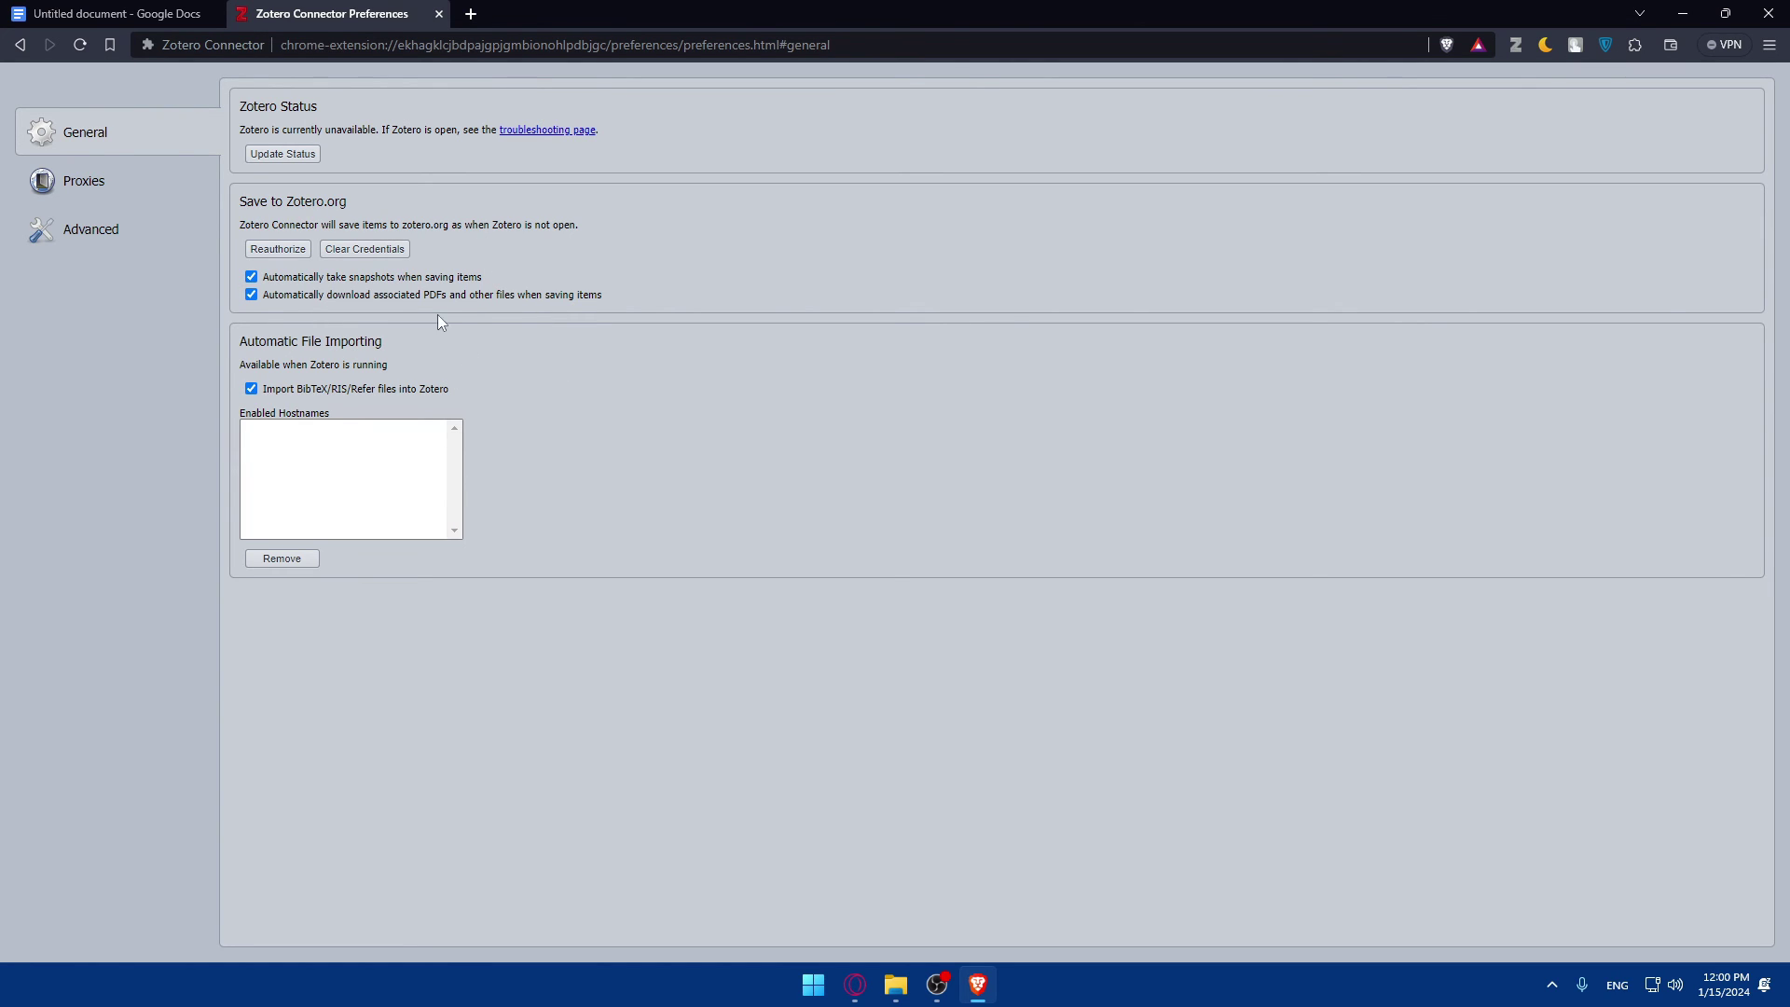
pyautogui.click(89, 229)
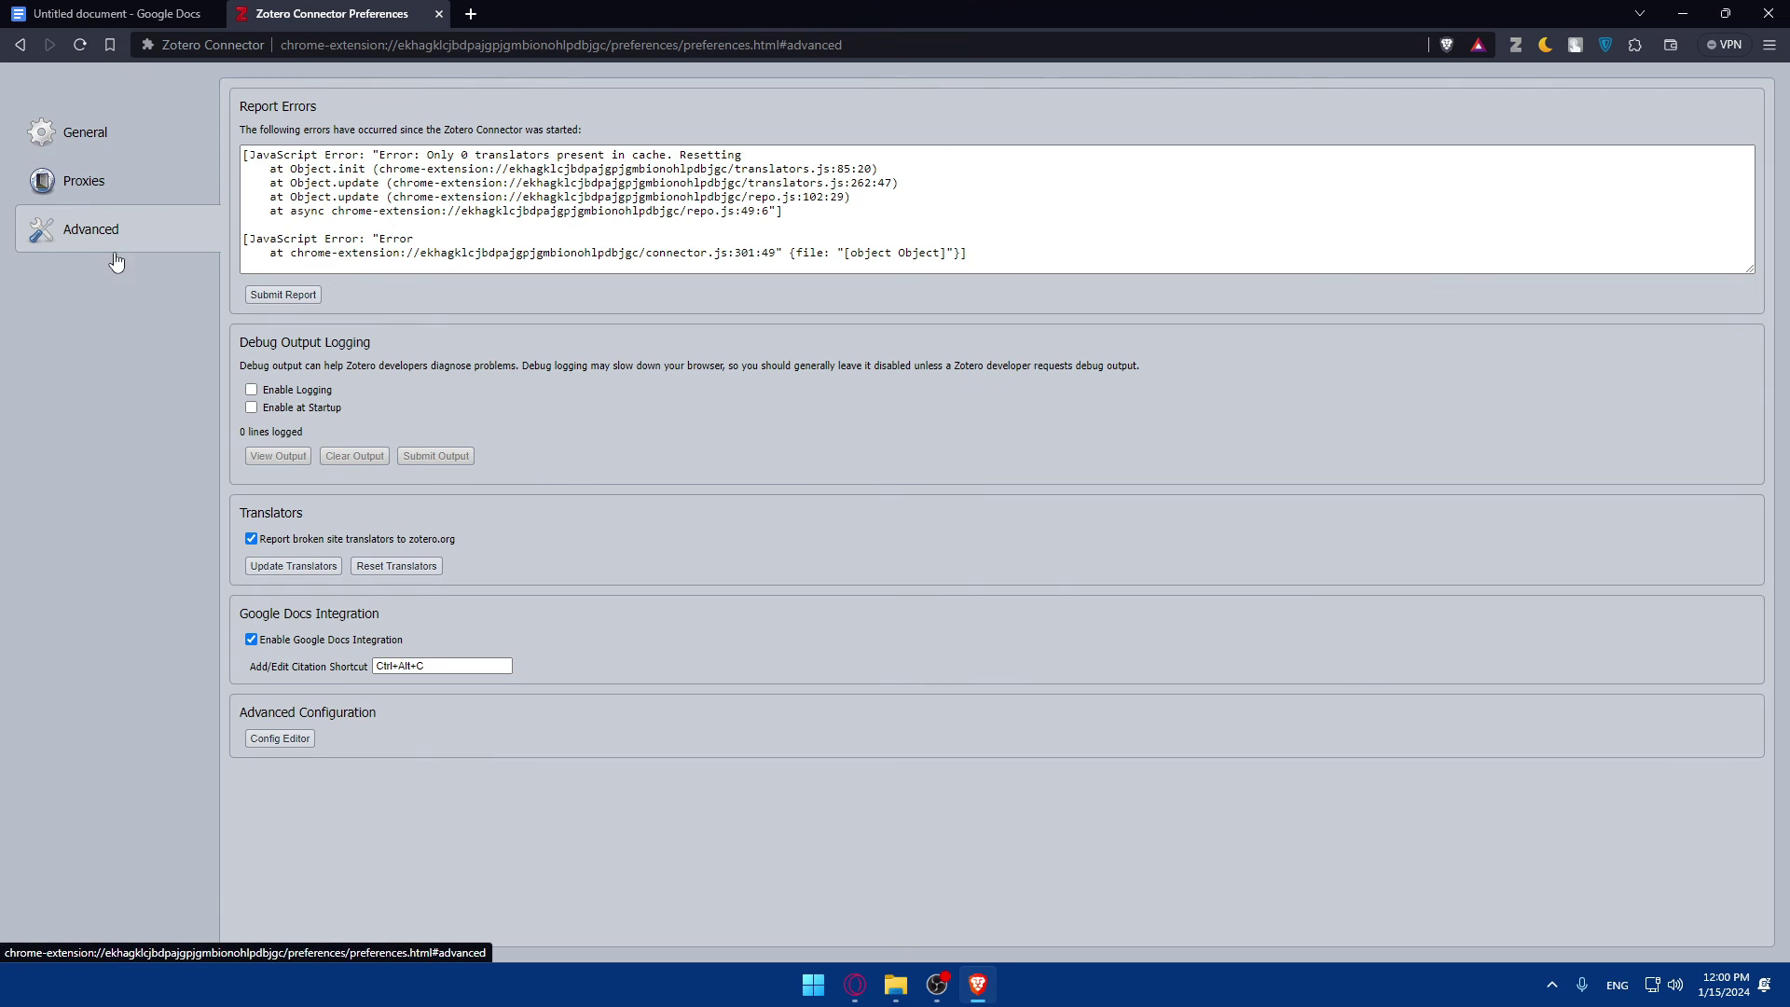
# Change the Add/Edit Citation shortcut from Ctrl+Alt+C to Ctrl+Shift+C
pyautogui.click(471, 665)
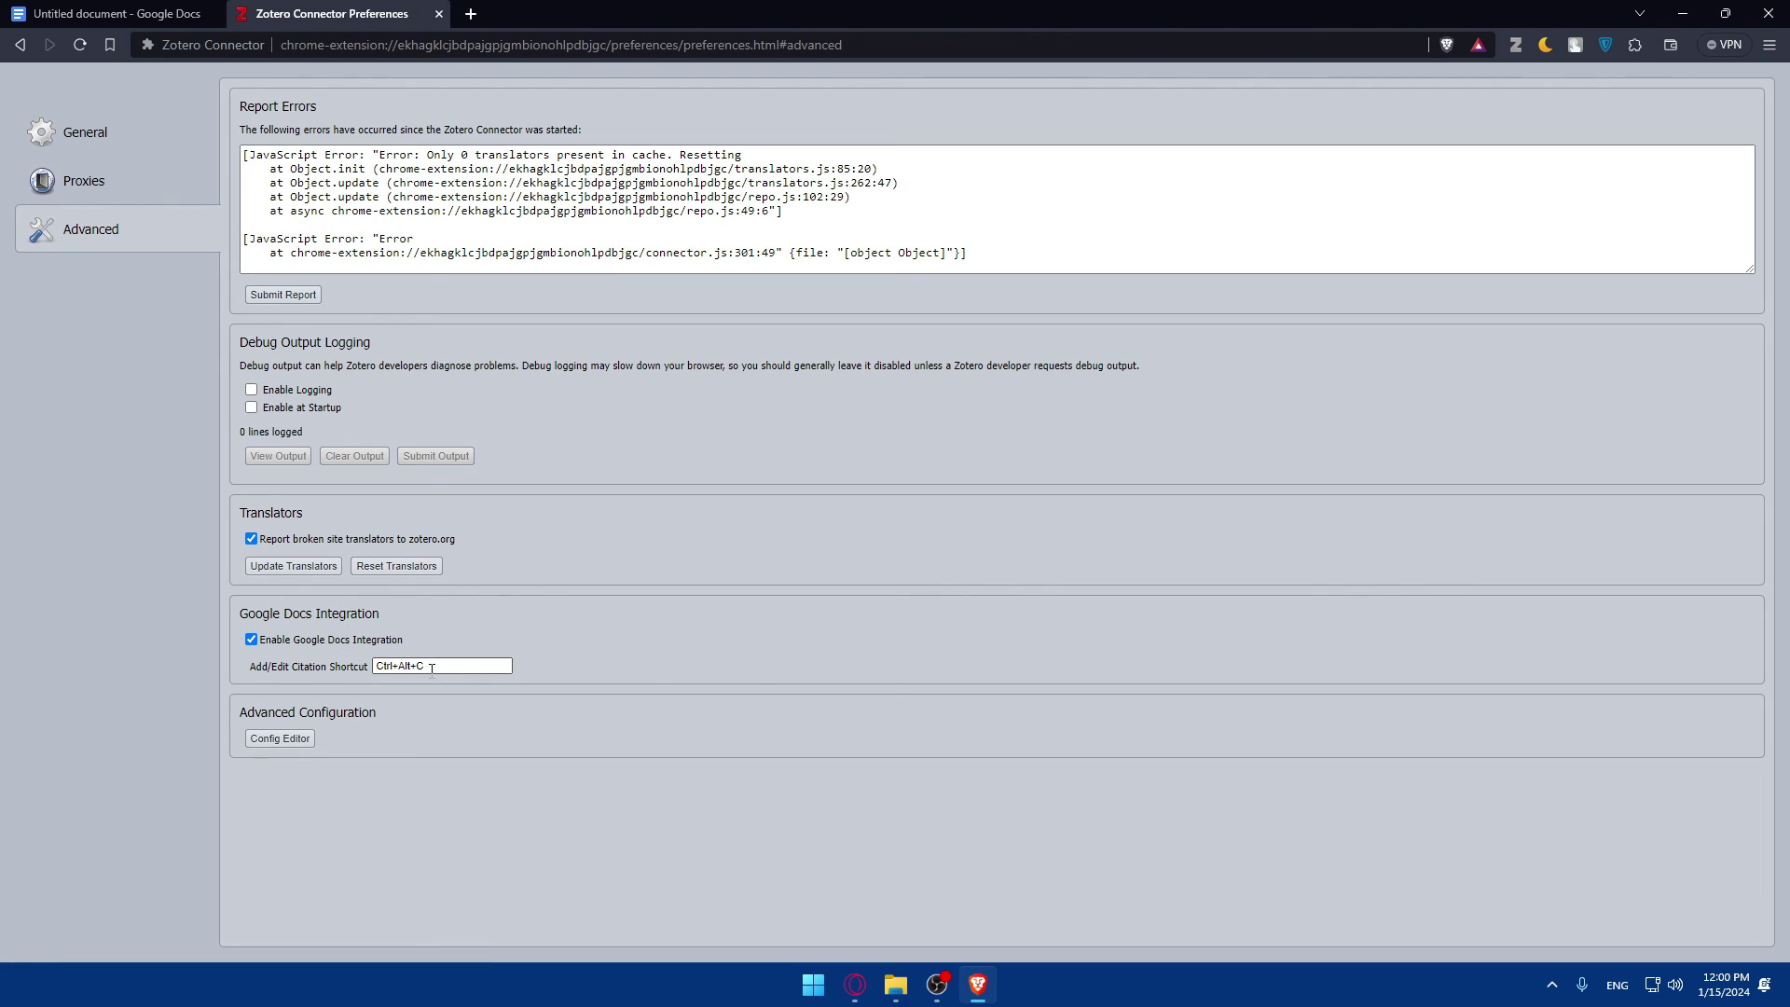
pyautogui.moveTo(471, 666); pyautogui.dragTo(300, 660)
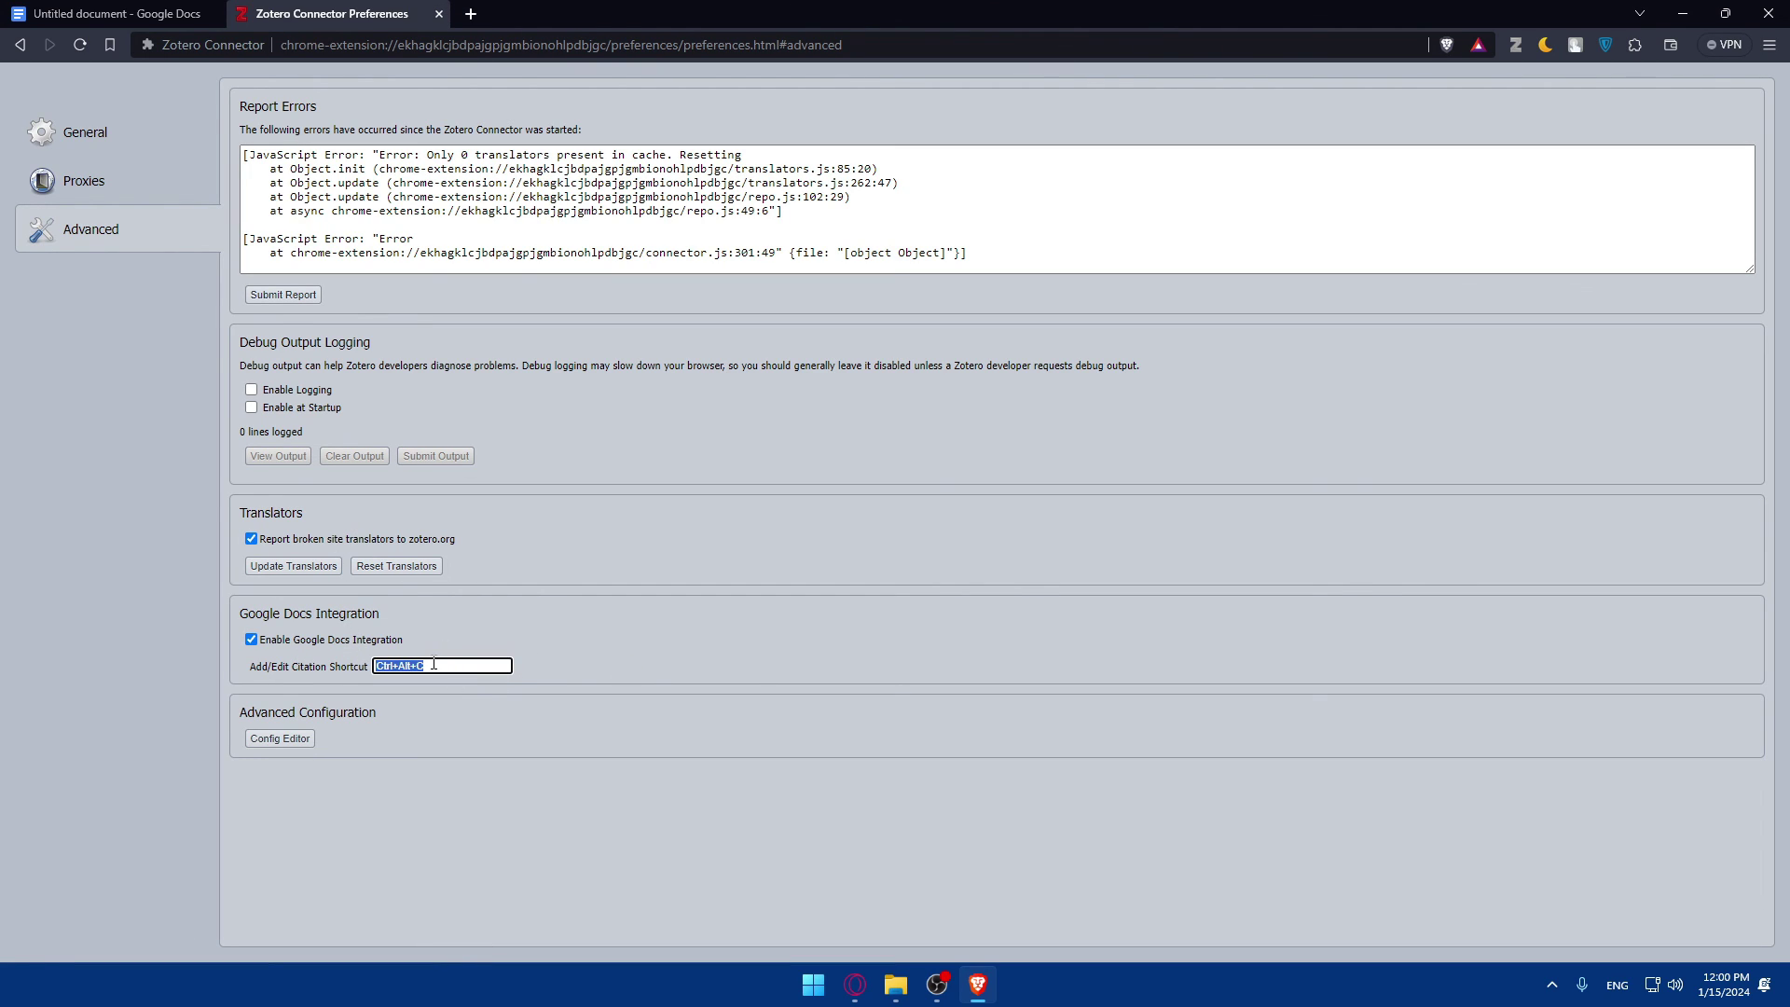
pyautogui.click(559, 668)
pyautogui.moveTo(471, 665); pyautogui.dragTo(336, 674)
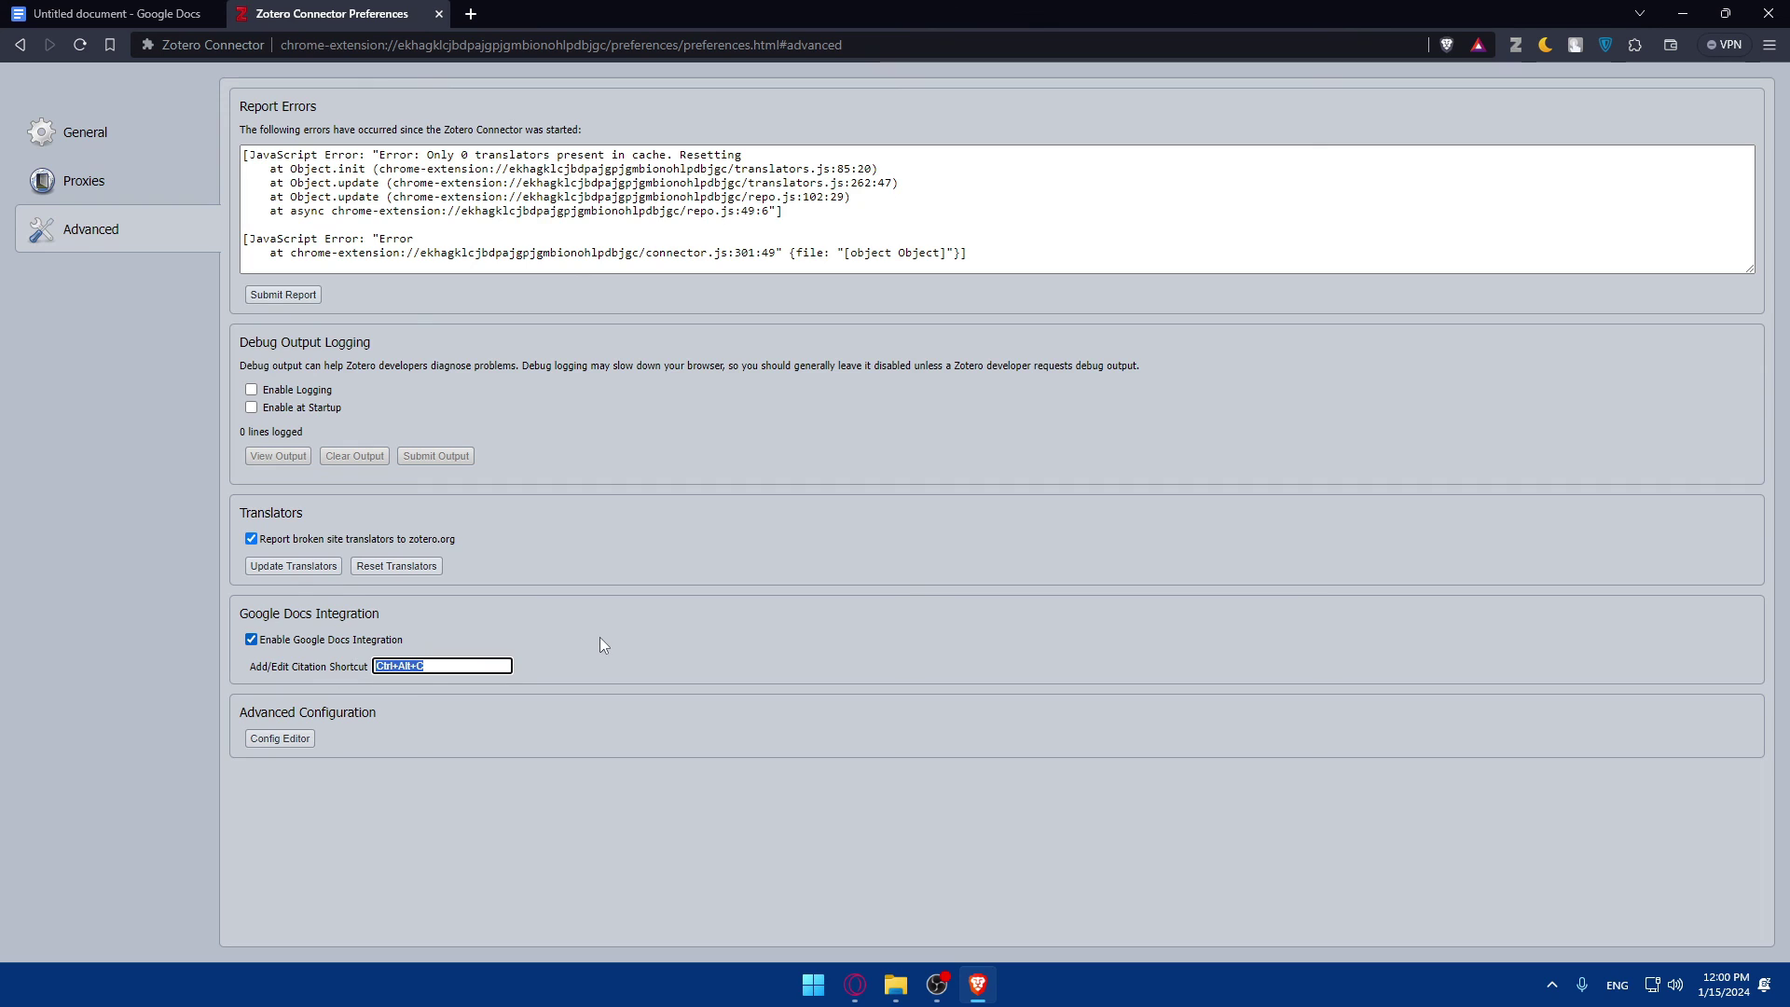
pyautogui.press('ctrl')
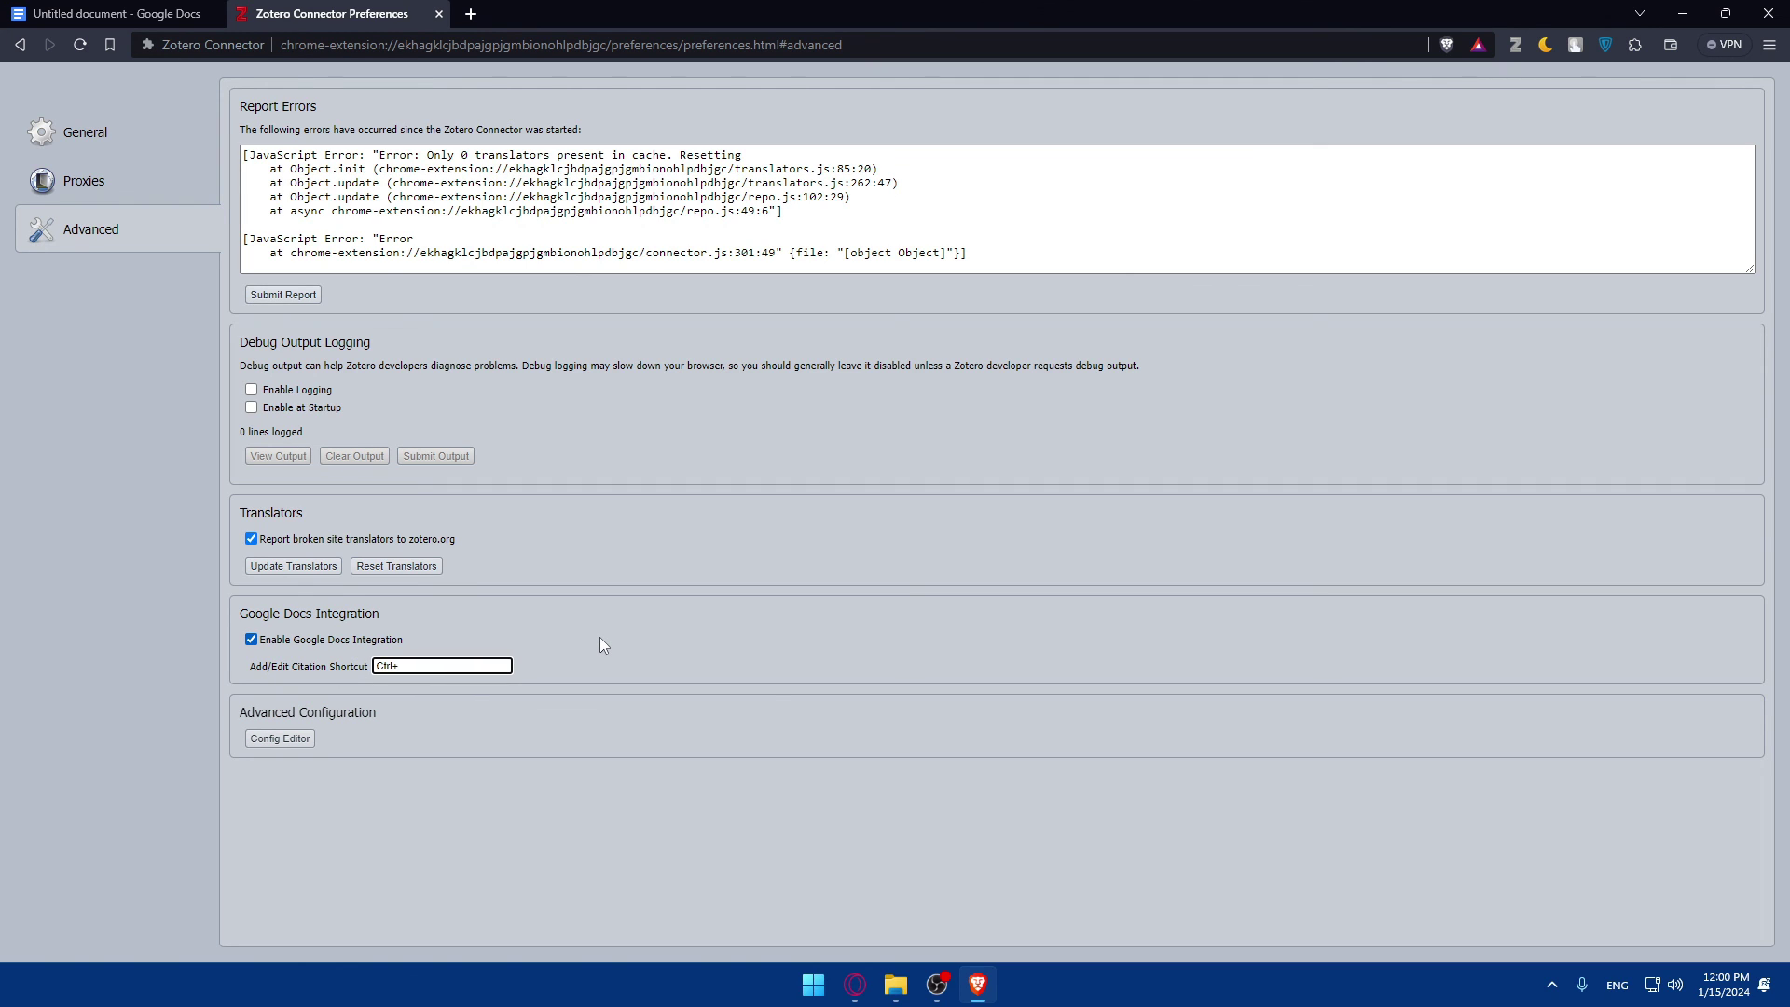
pyautogui.hotkey('ctrl', 'shift', 'c')
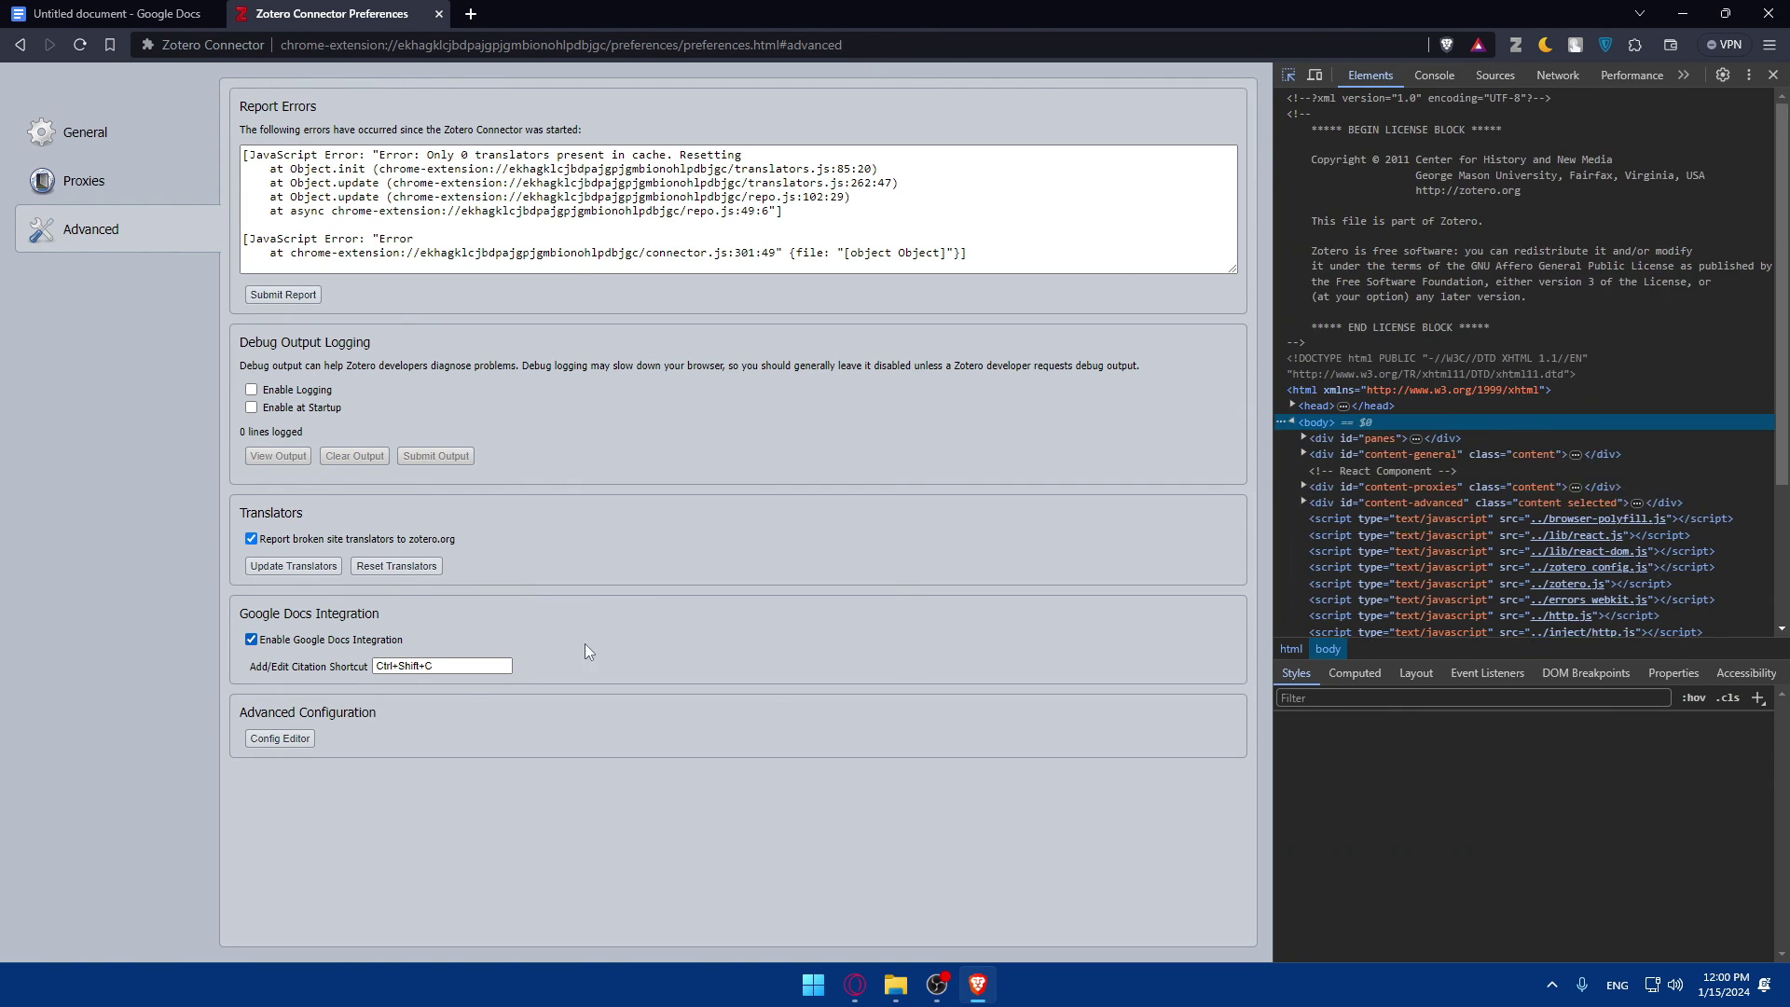
# Restore the citation shortcut to Ctrl+Alt+C, then close DevTools, the preferences and the Docs tab
pyautogui.click(384, 679)
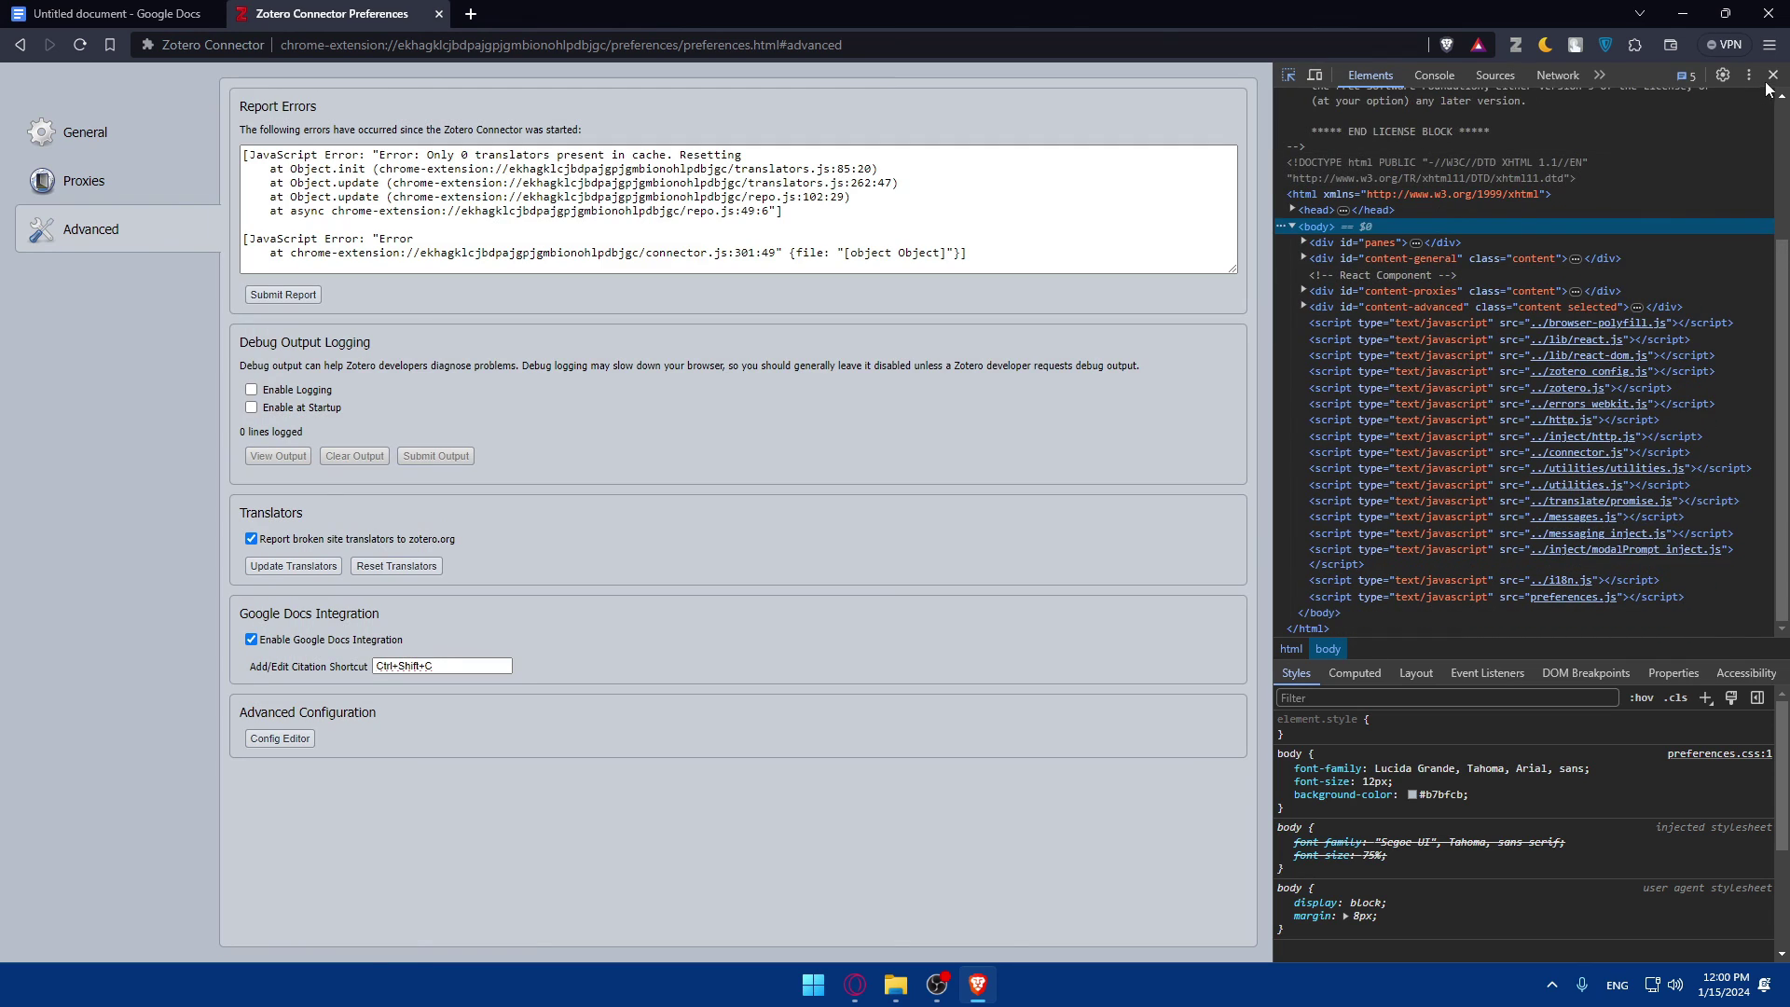
pyautogui.press('F12')
pyautogui.click(330, 670)
pyautogui.hotkey('ctrl', 'alt')
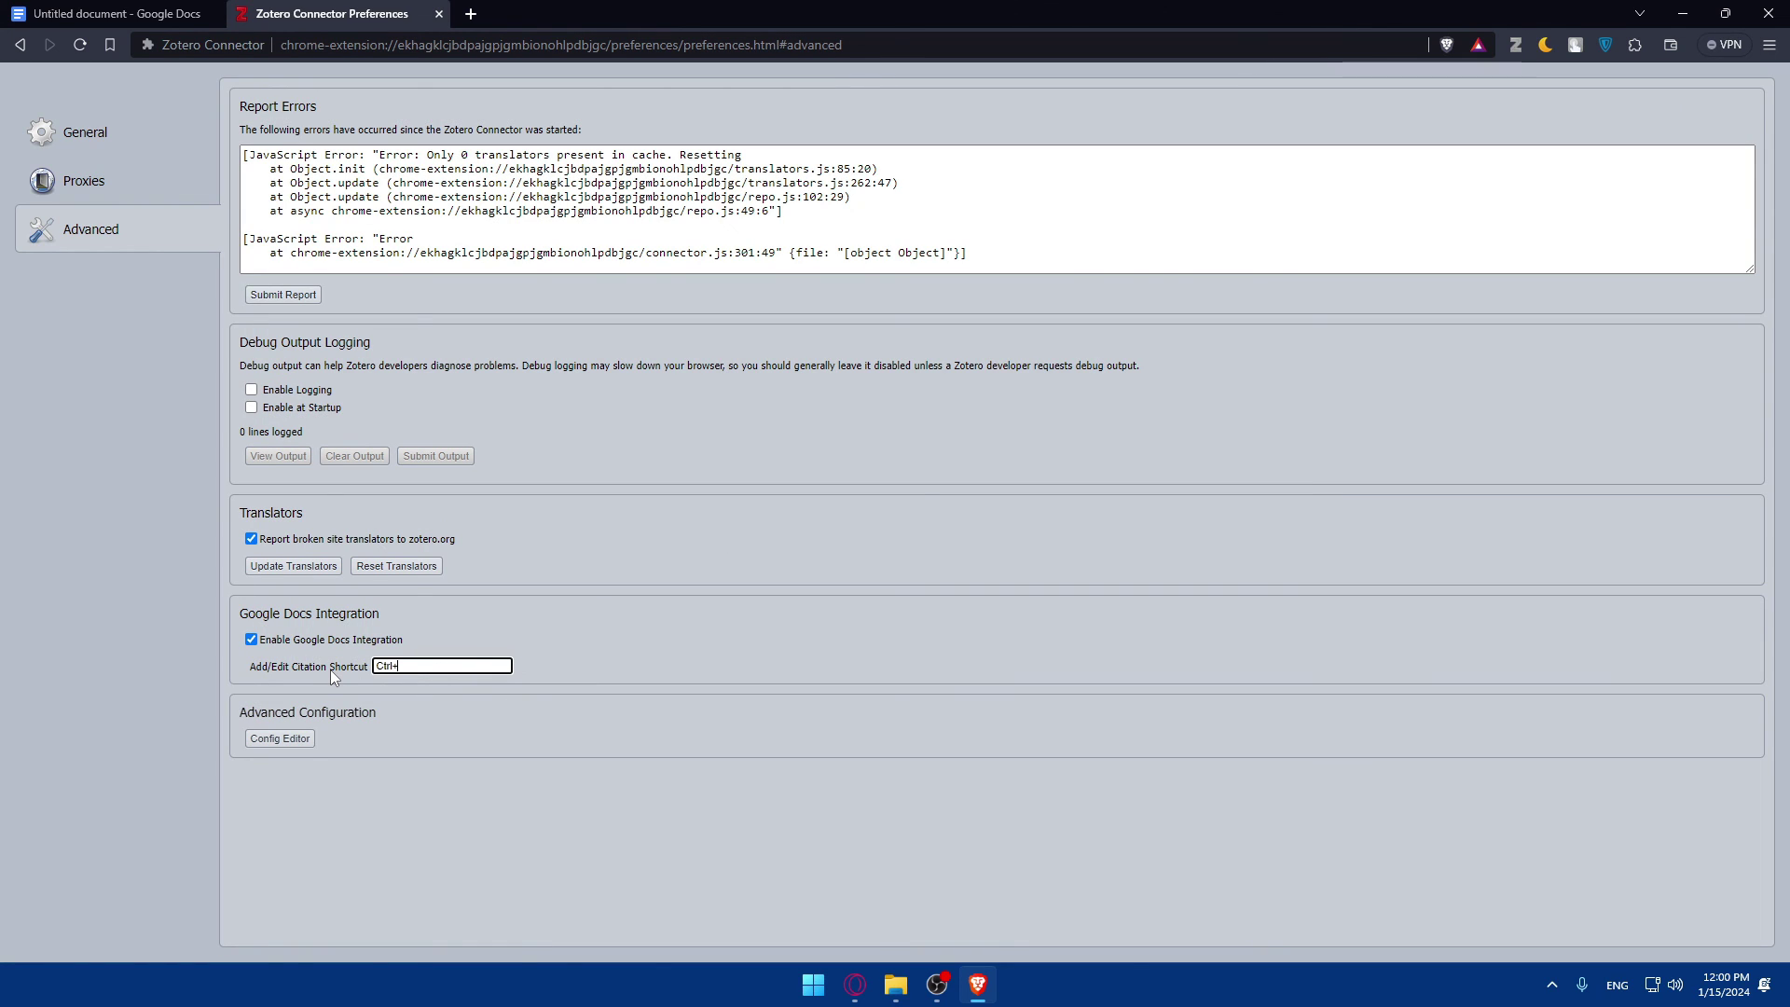
pyautogui.hotkey('ctrl', 'alt', 'c')
pyautogui.click(438, 13)
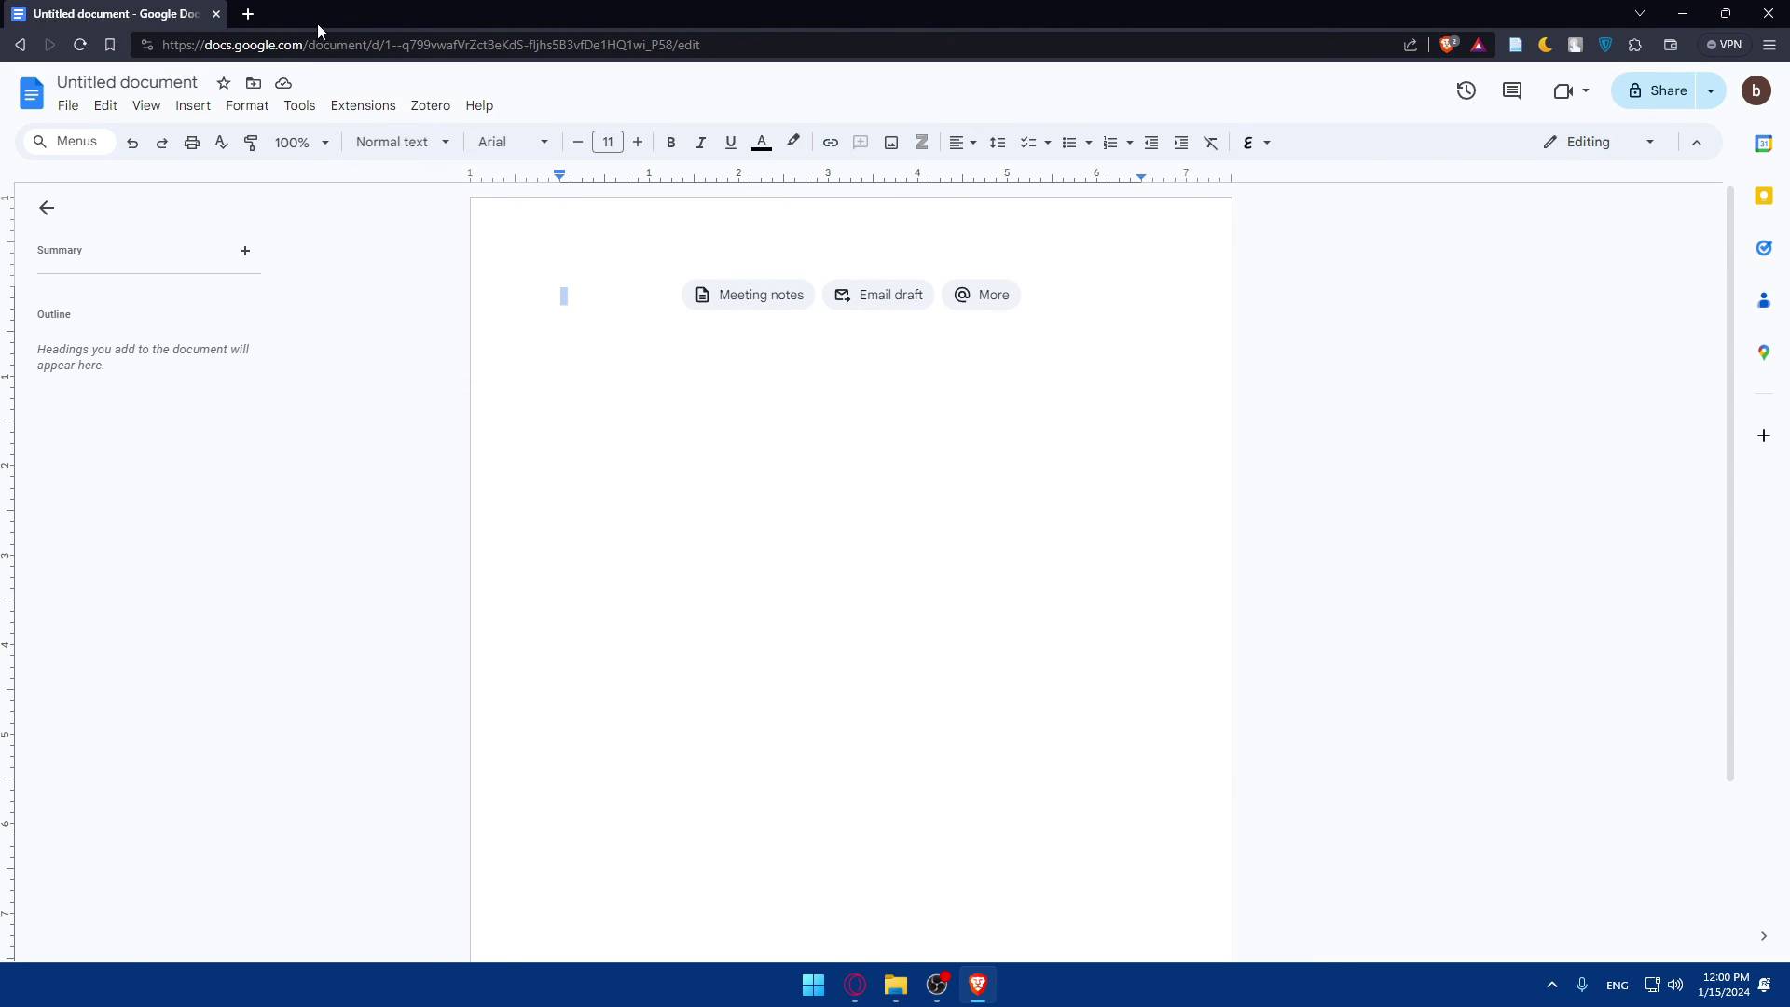
pyautogui.click(248, 14)
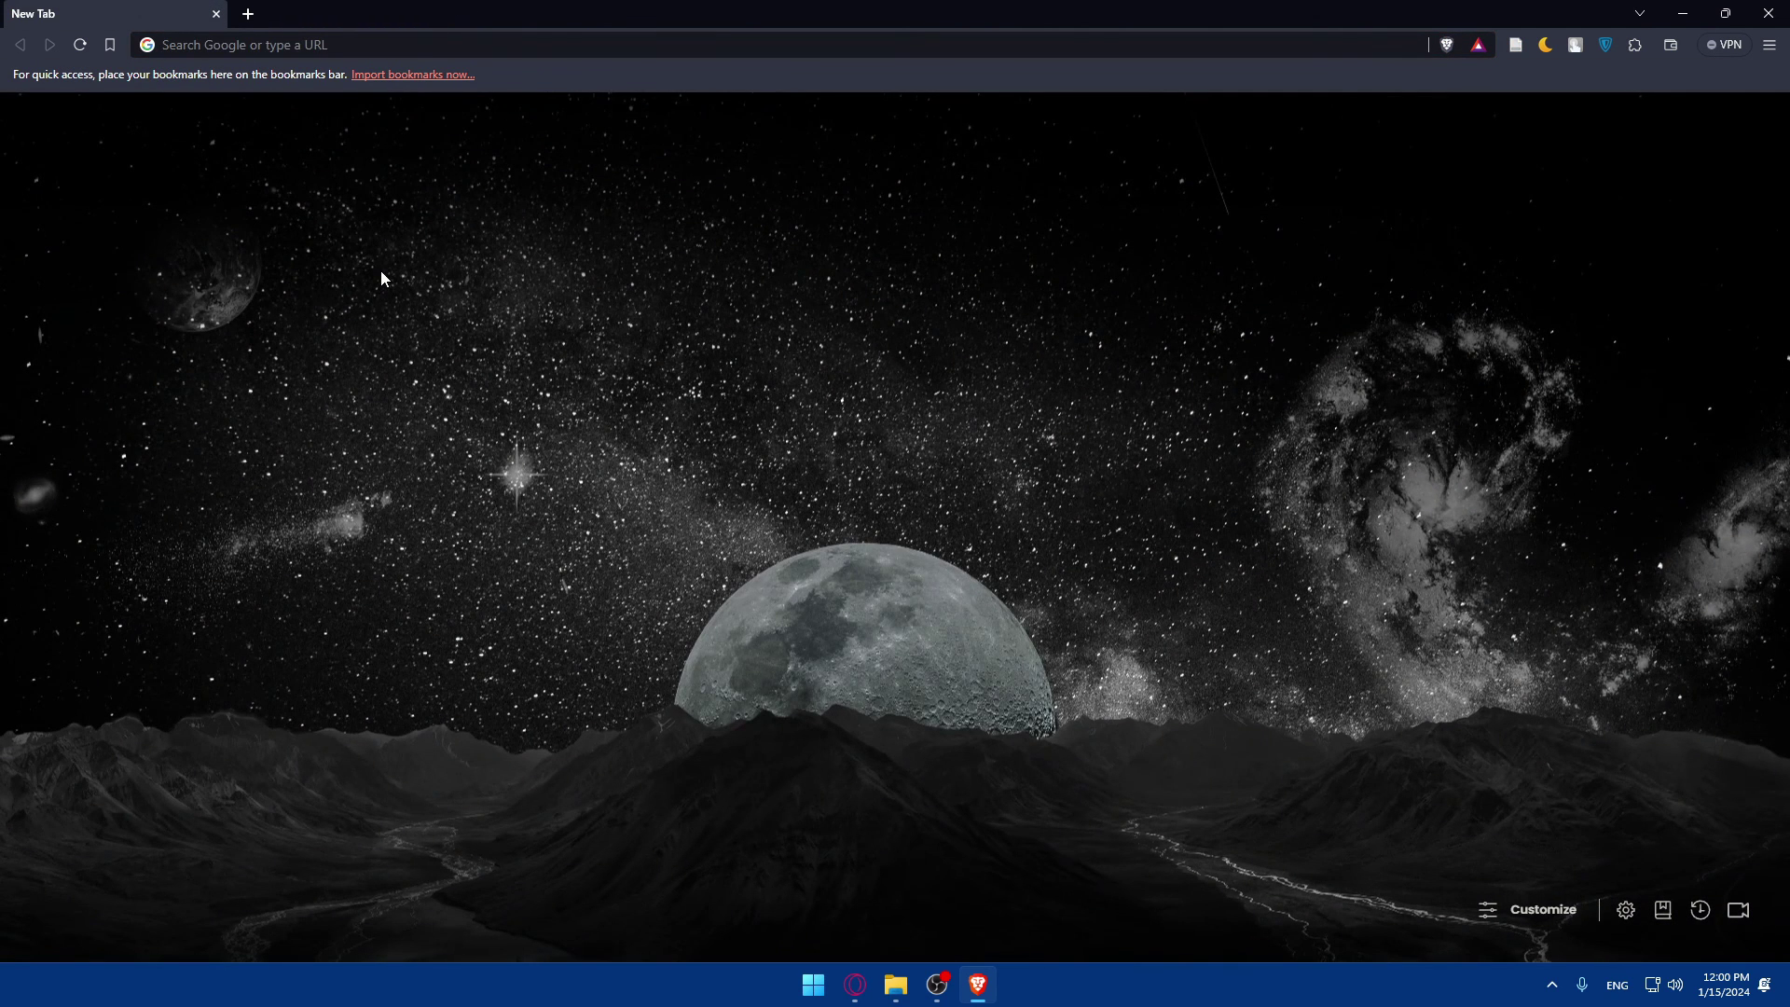